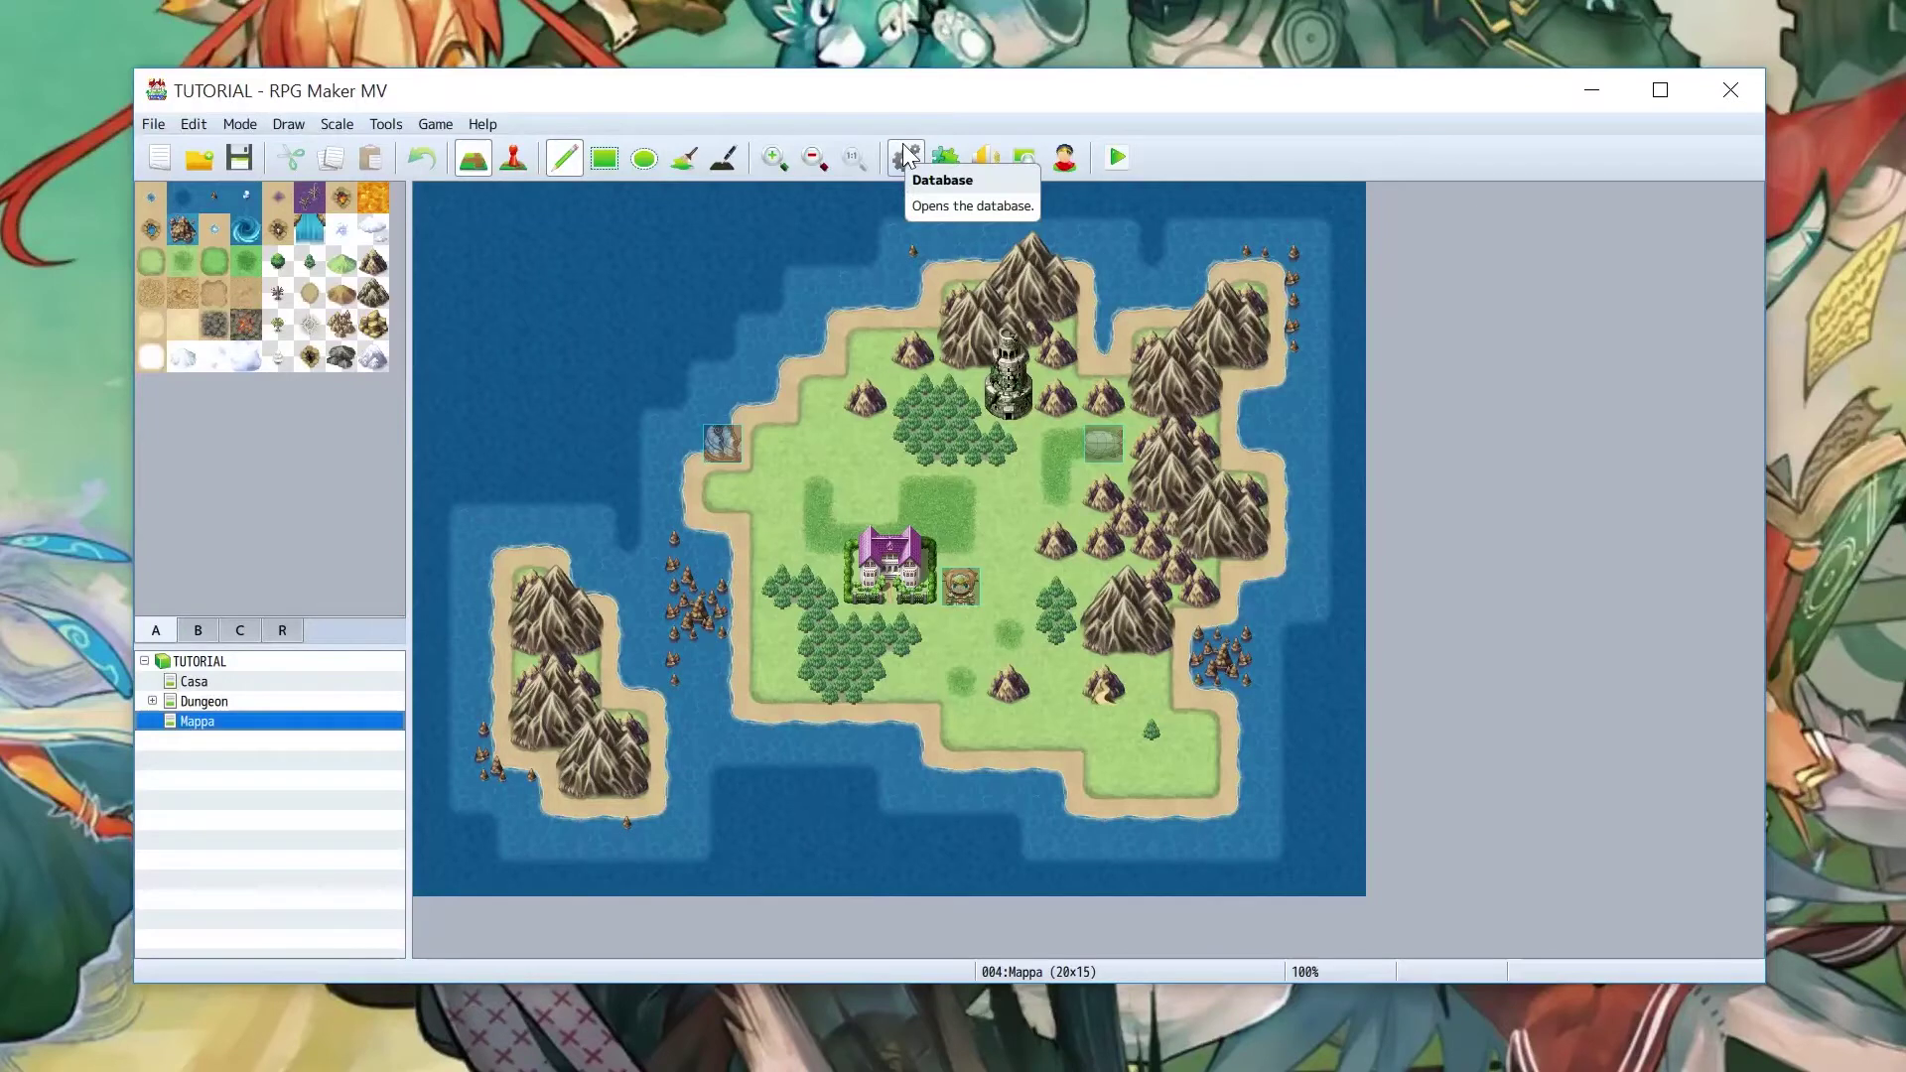
Open the database's States list, extend it to 11 entries and name the new state Berserk
click(905, 149)
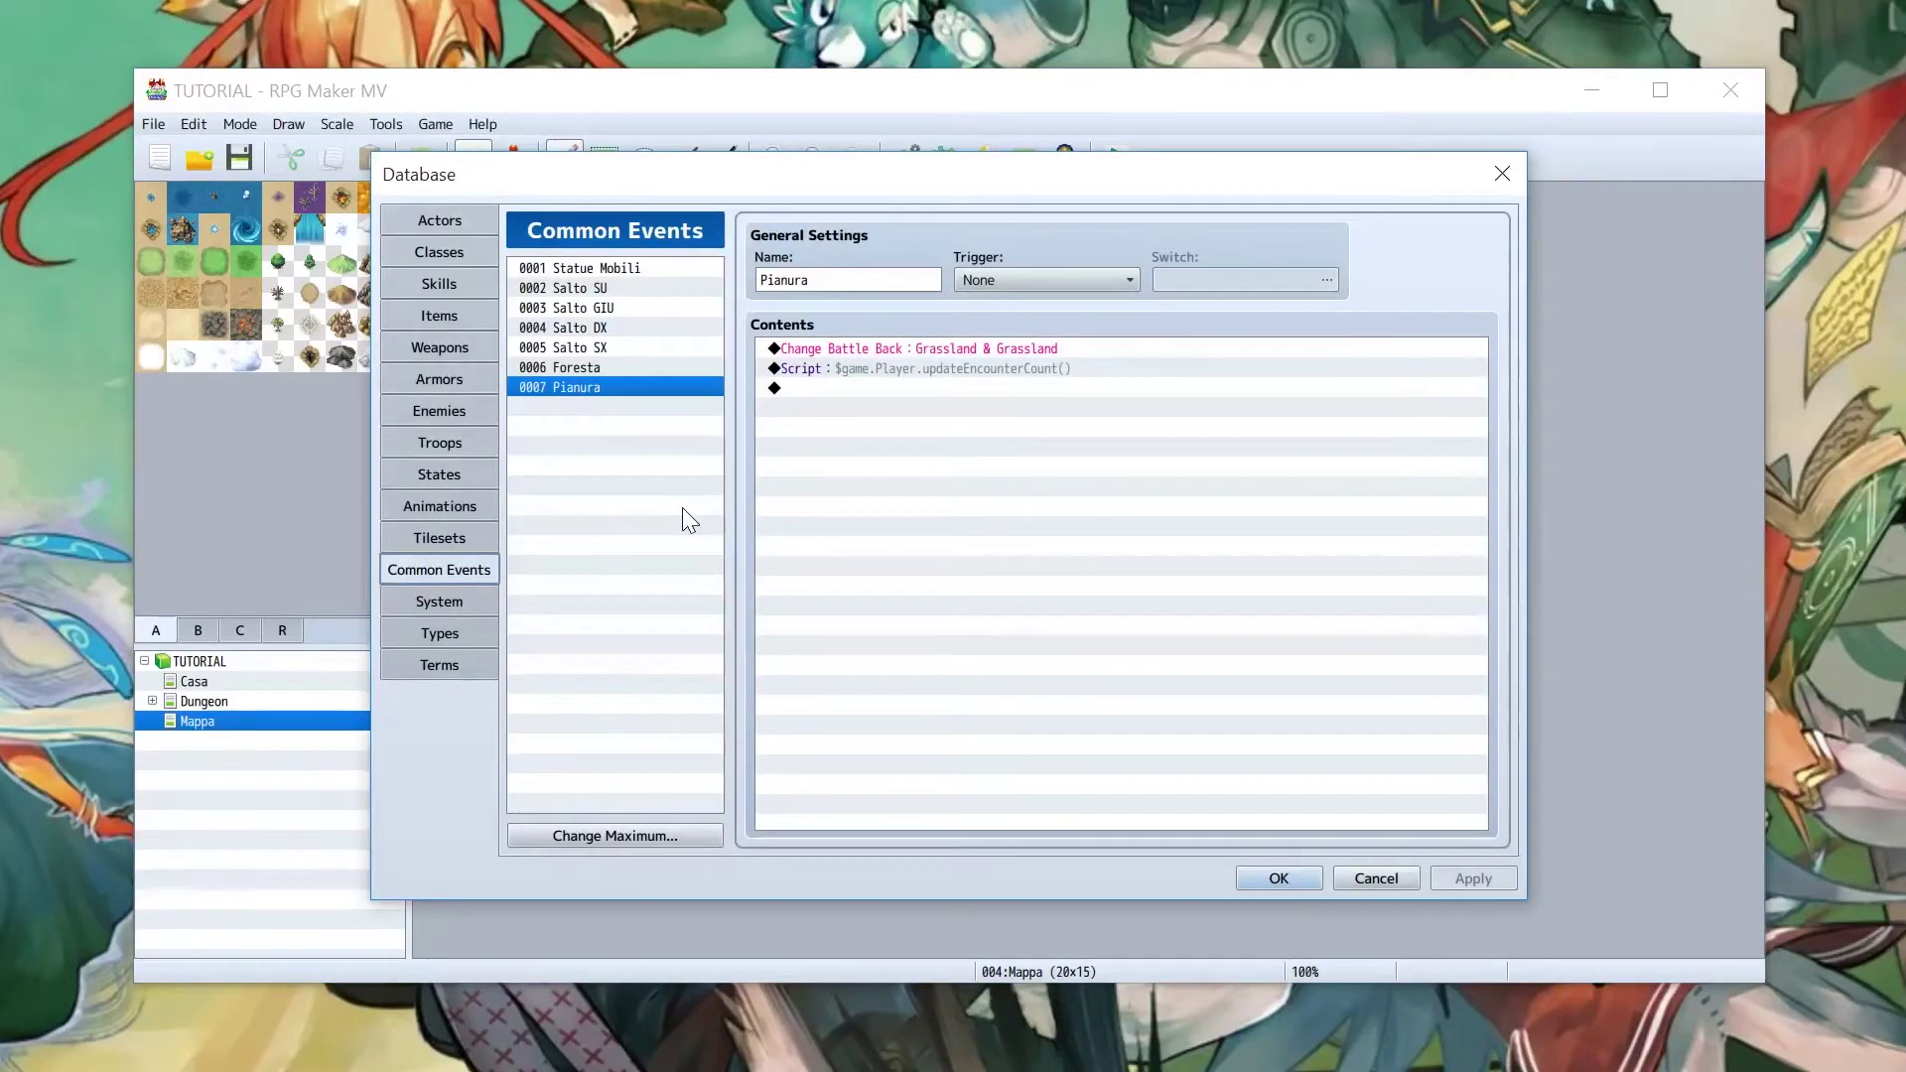
click(403, 473)
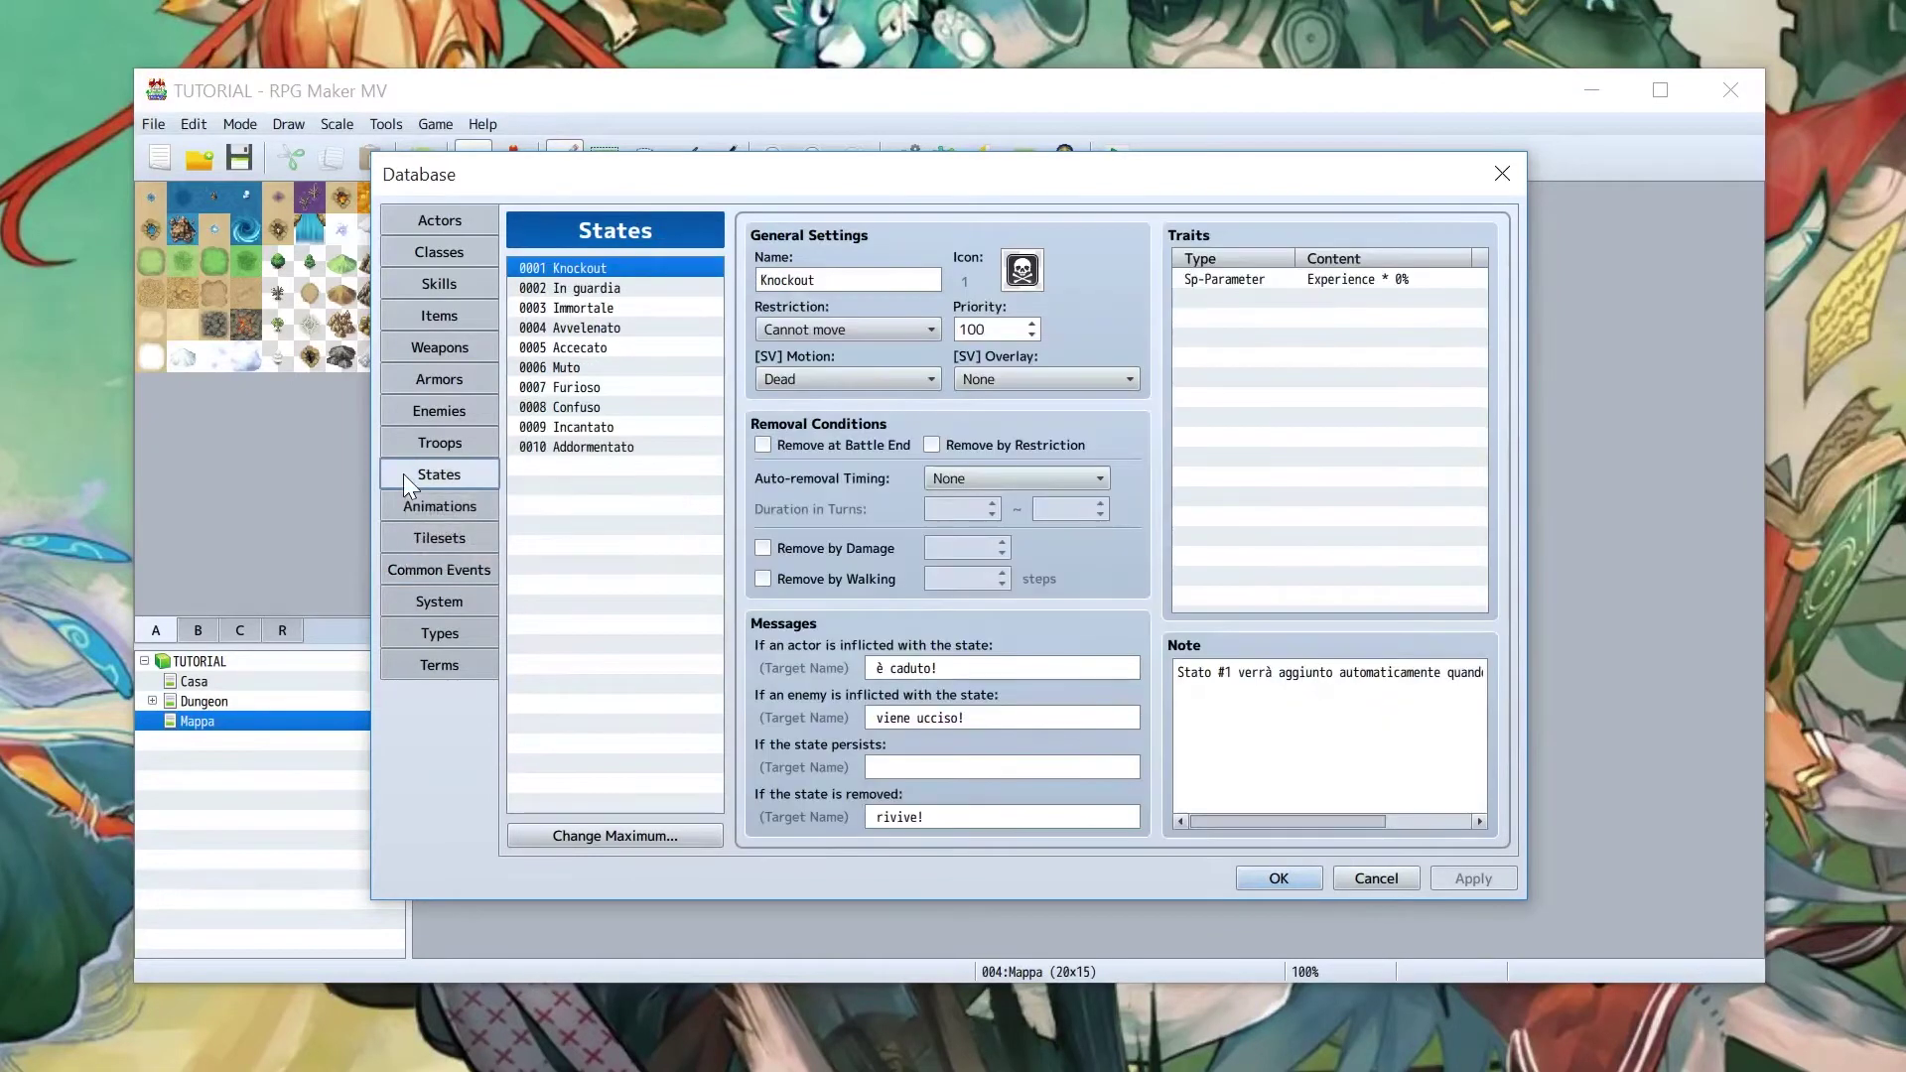
click(596, 836)
click(602, 822)
click(577, 863)
click(639, 467)
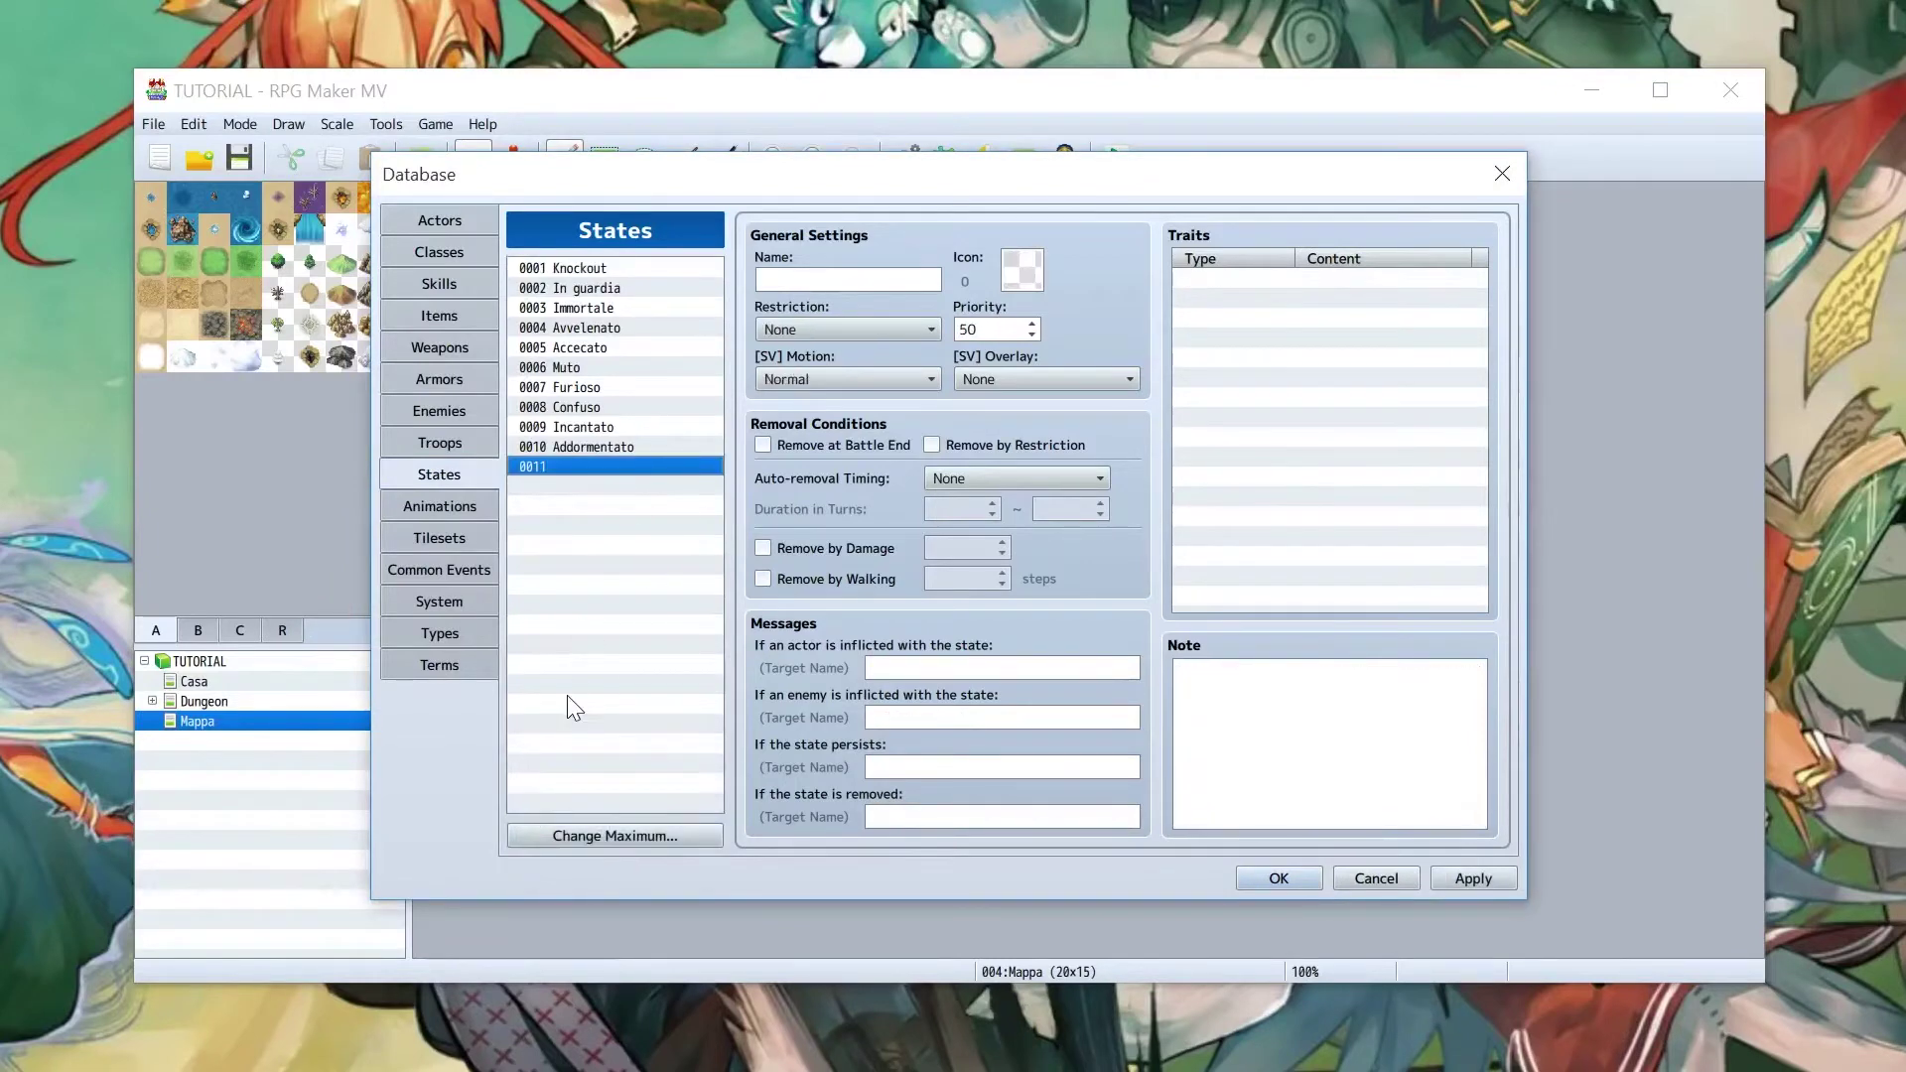
click(832, 281)
text(Berserk)
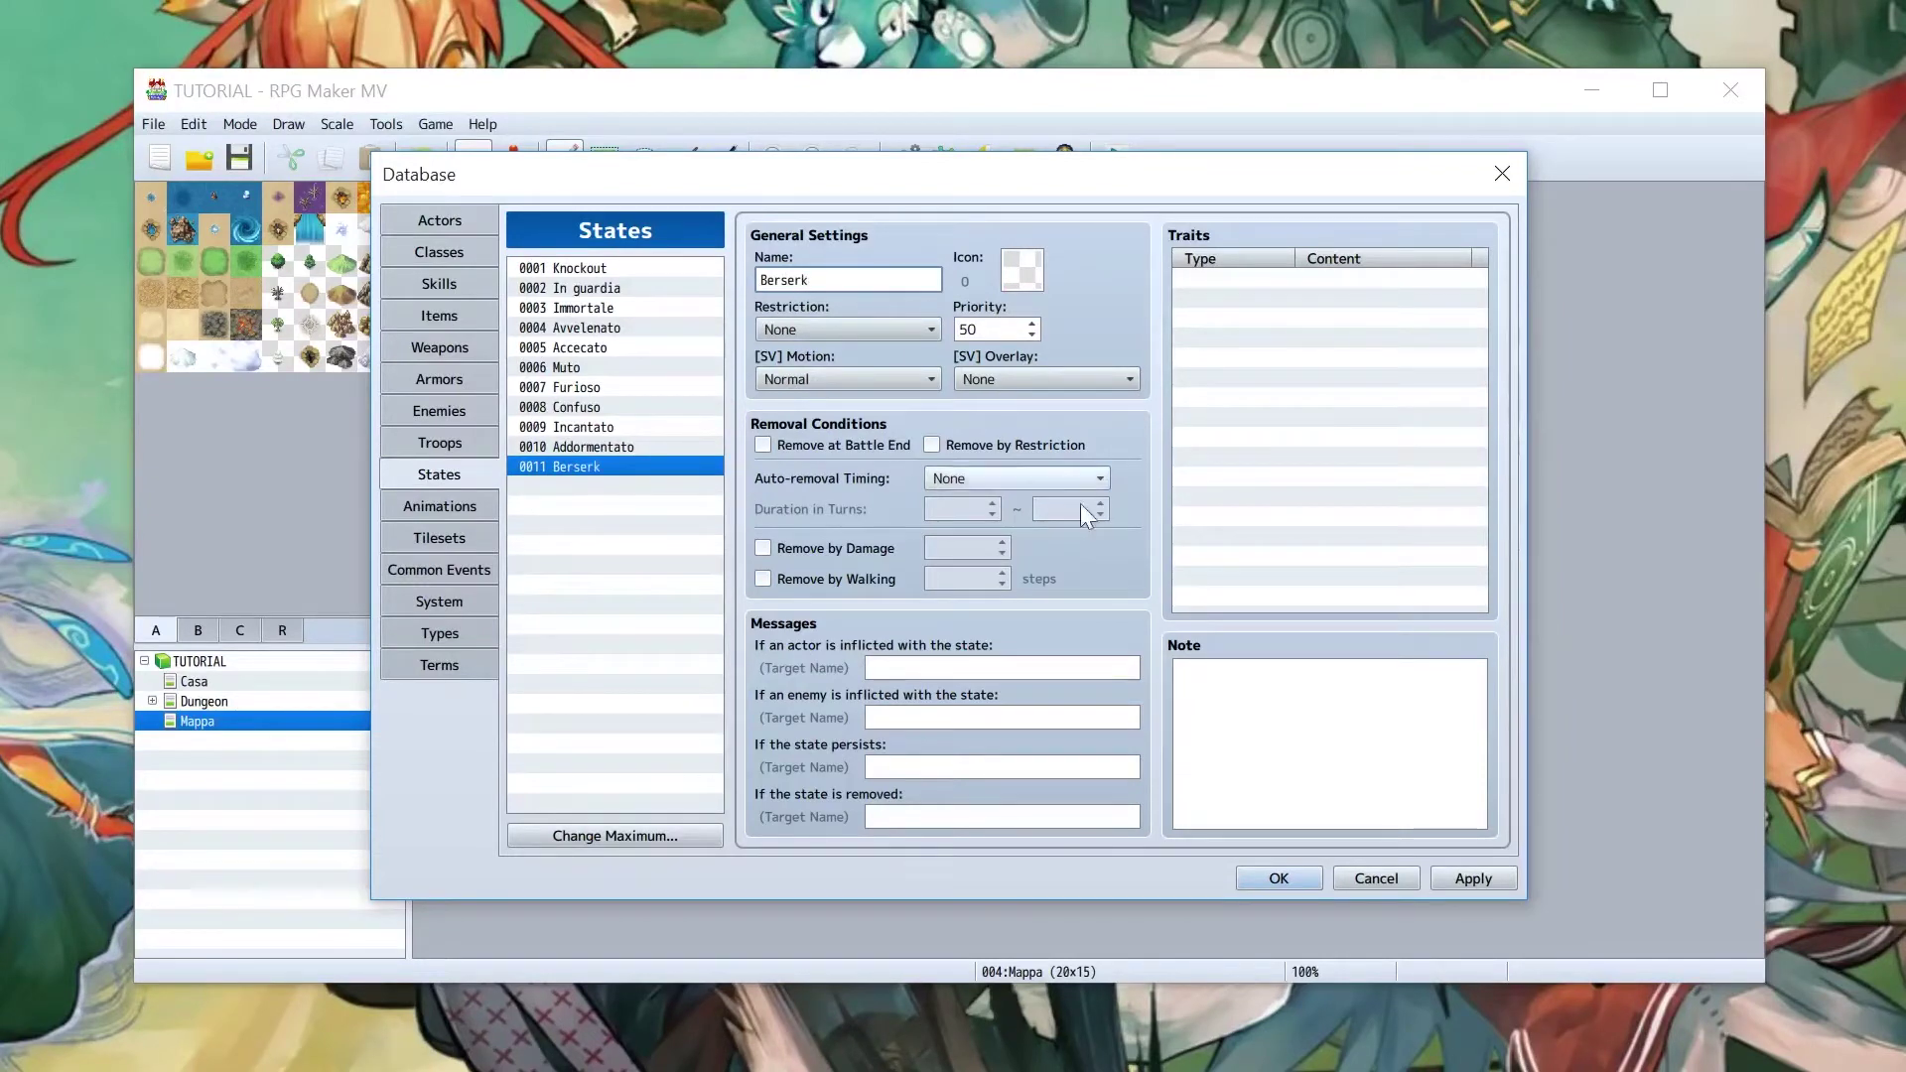
Assign the dark red angry-face icon, number 5, to the Berserk state
double_click(1025, 267)
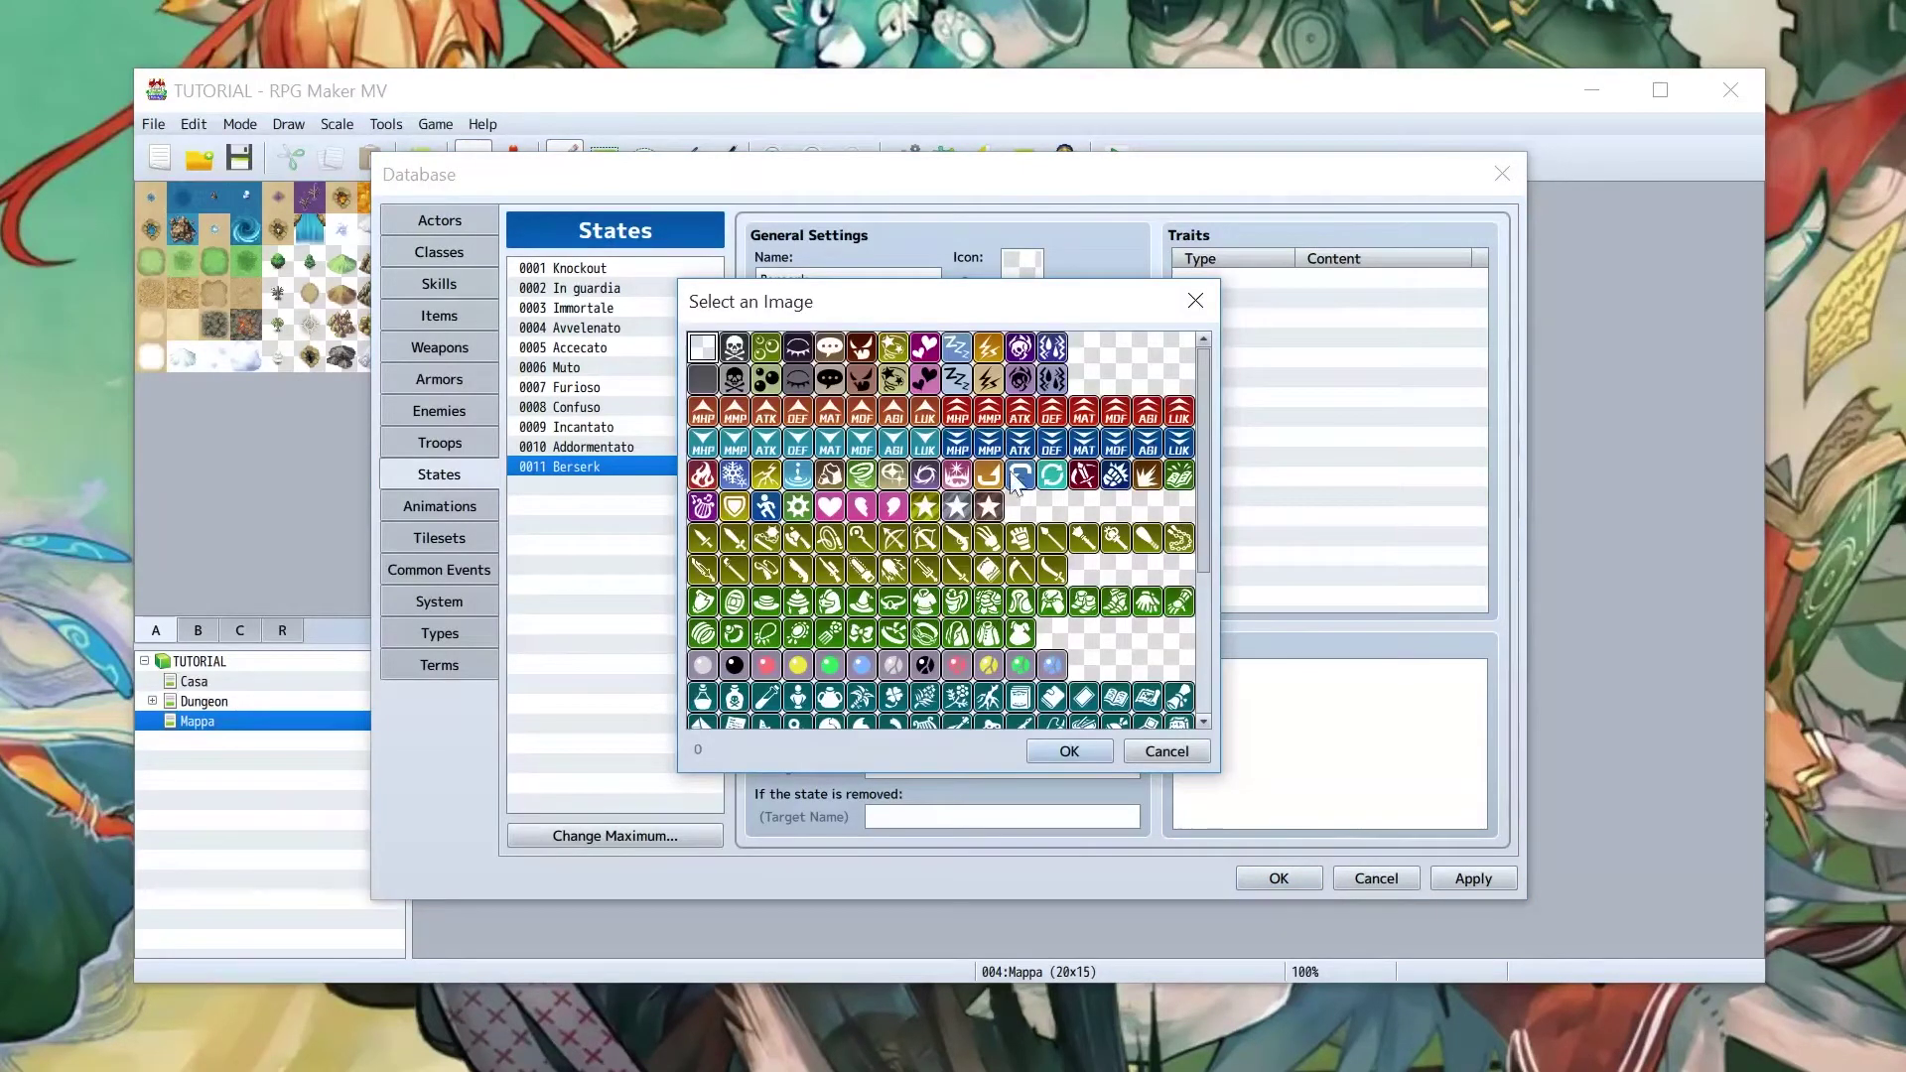
click(866, 350)
double_click(855, 338)
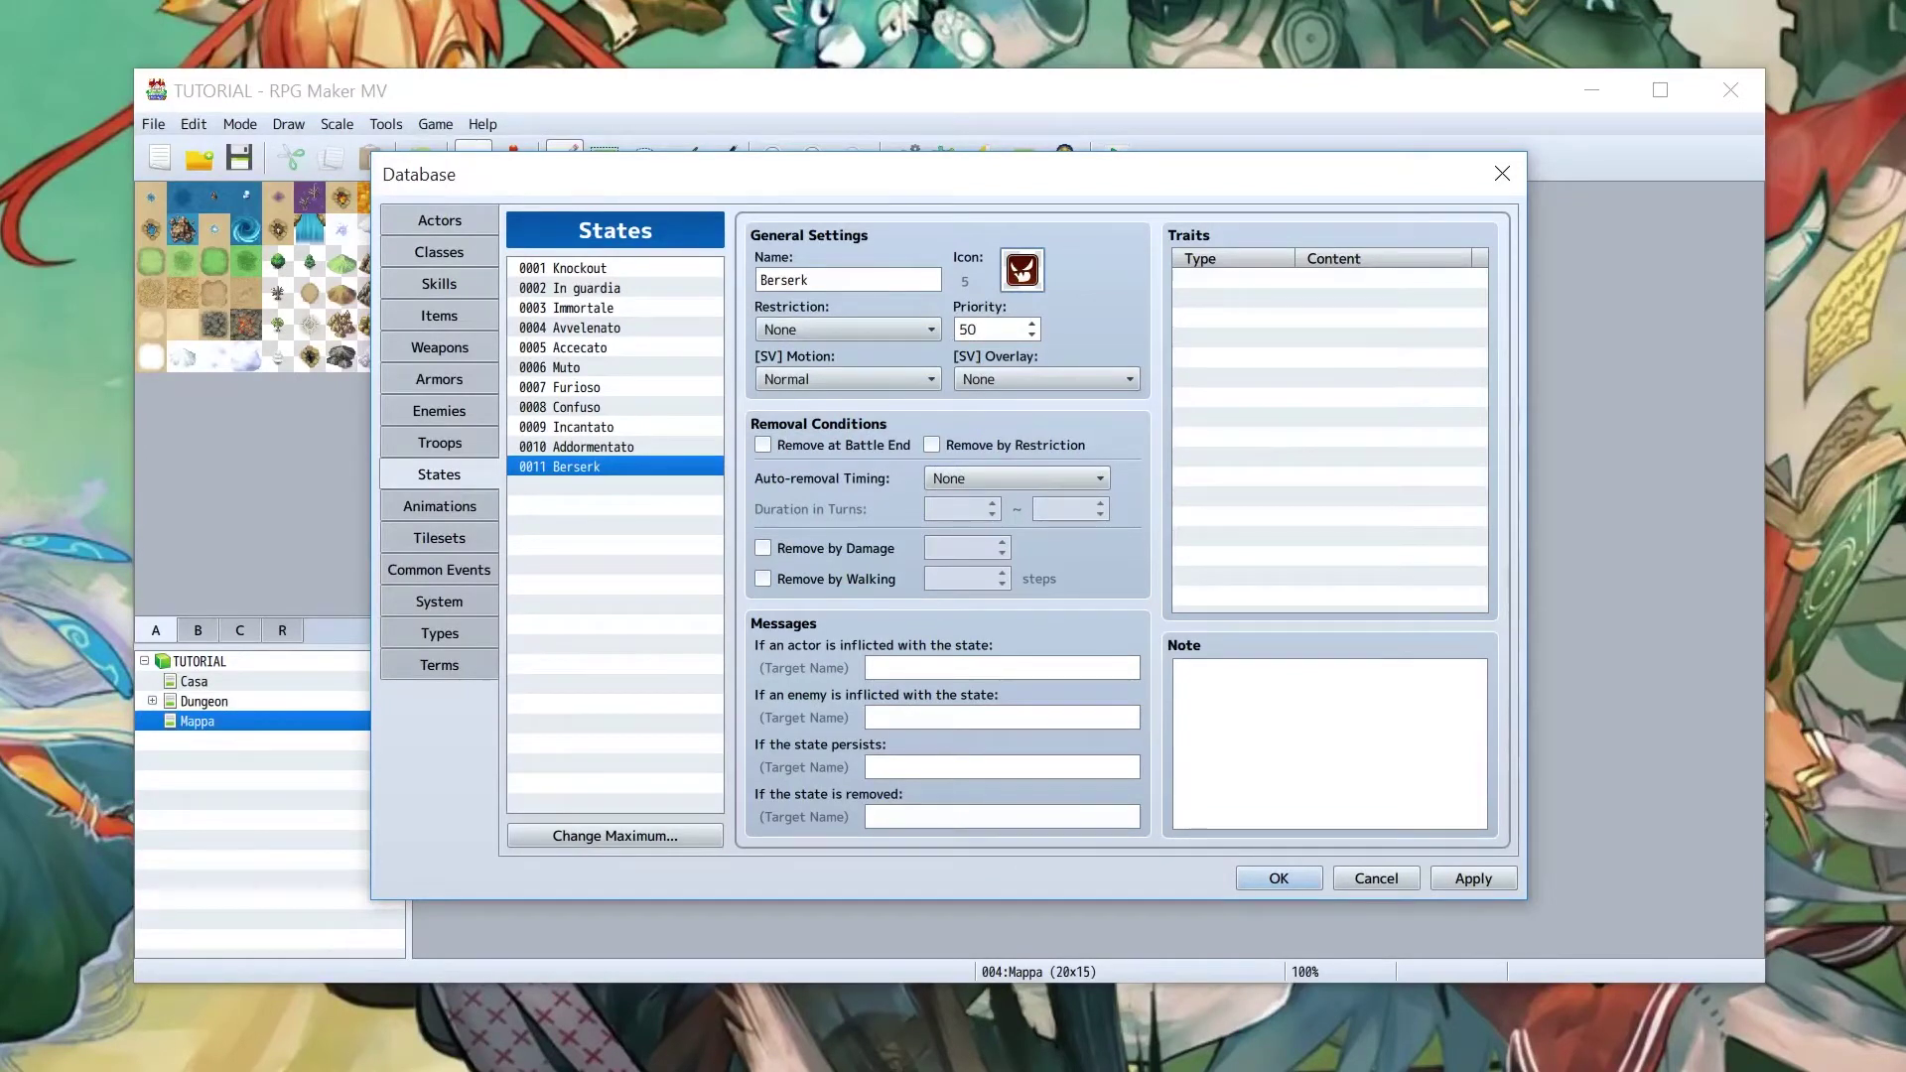
Compare the priorities of Avvelenato and Accecato, set Berserk's priority to 70 and apply the change
mouse_move(993, 328)
click(568, 327)
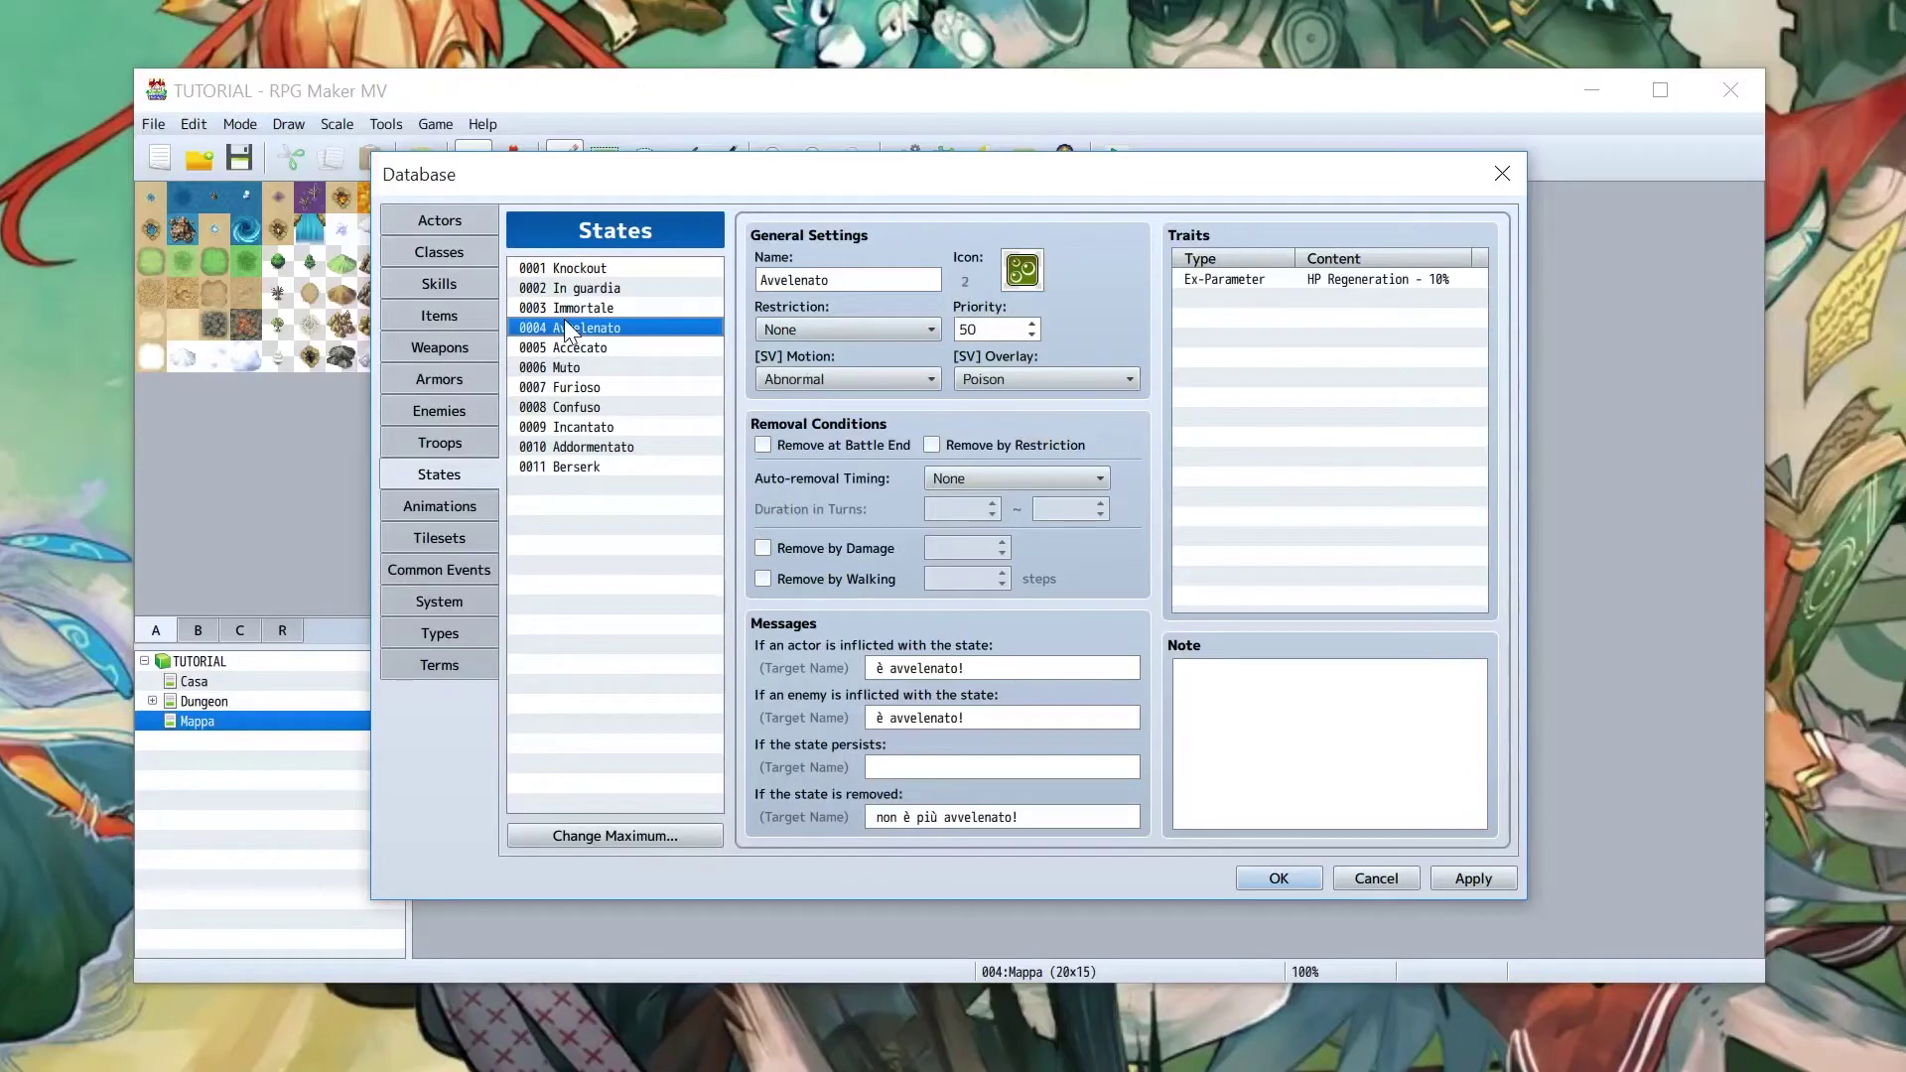
click(602, 467)
click(600, 324)
click(595, 348)
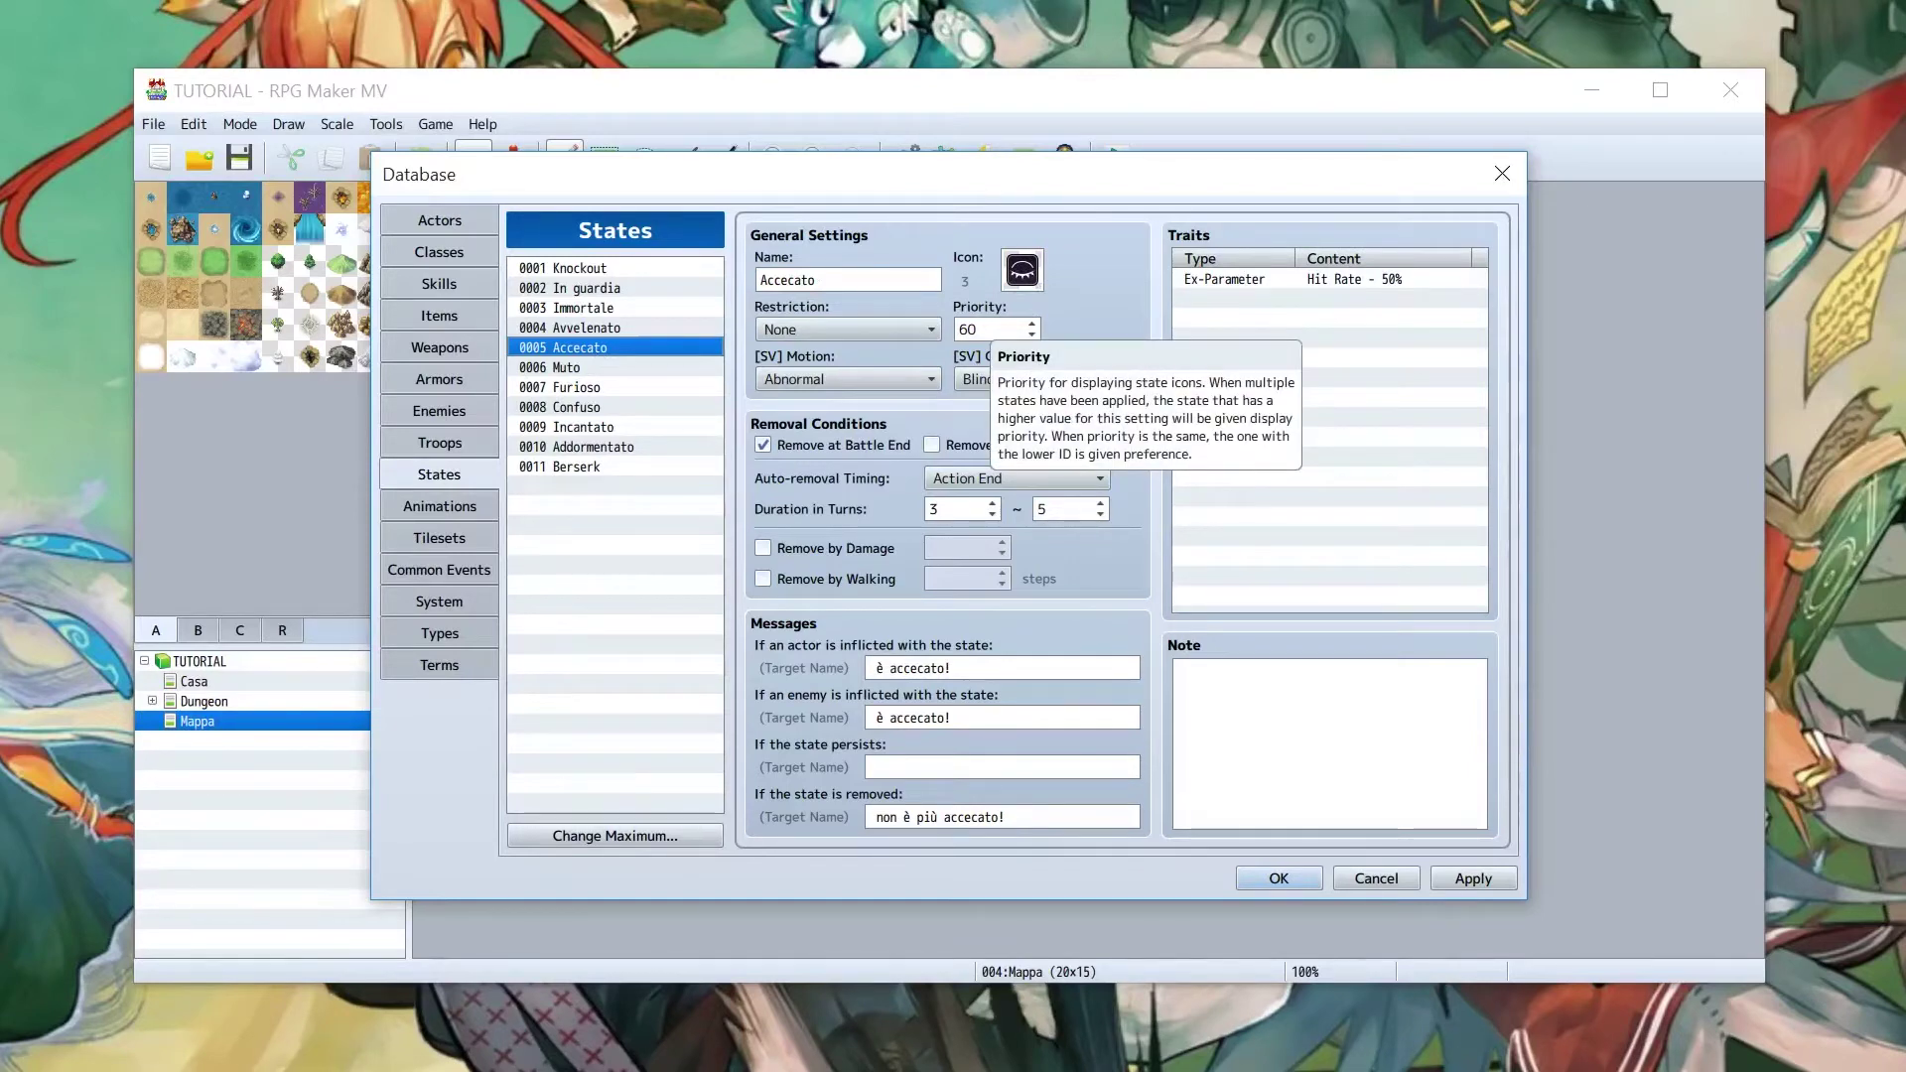
click(601, 465)
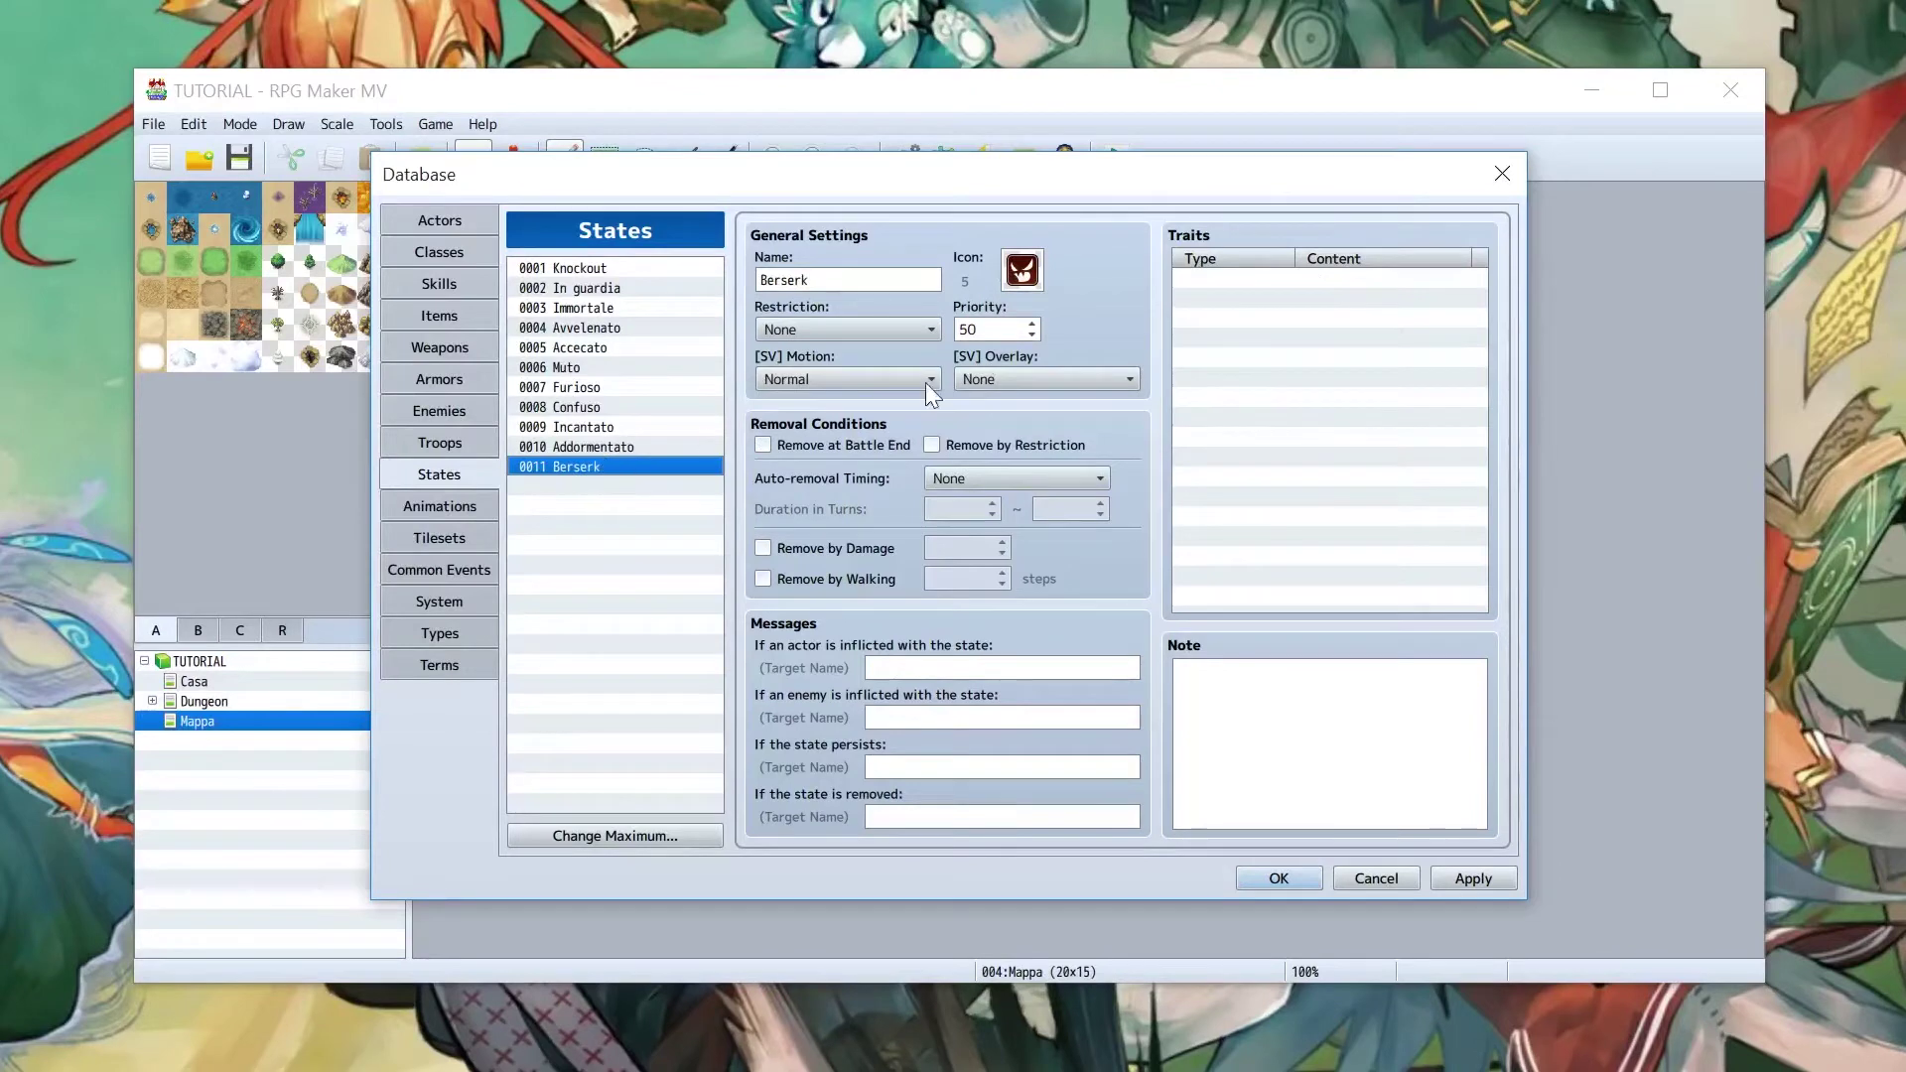
double_click(968, 328)
text(70)
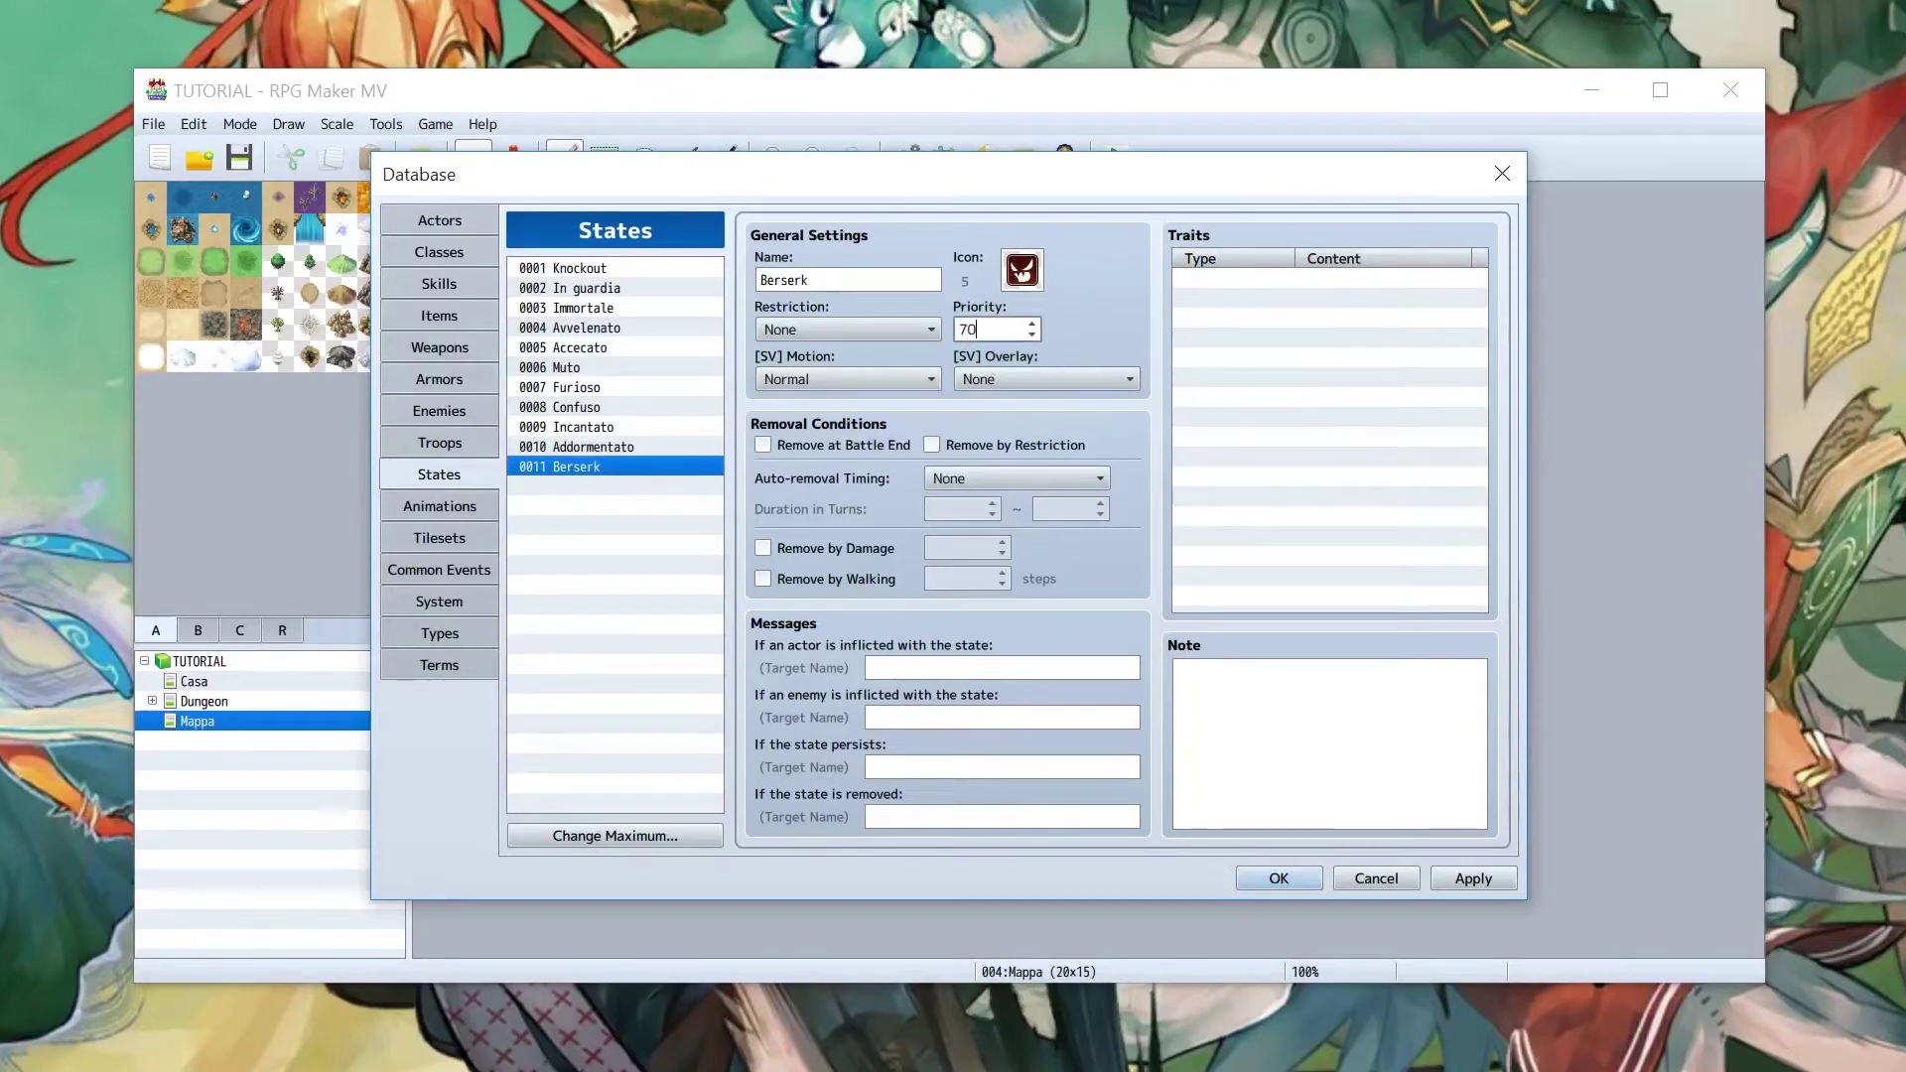
click(1479, 874)
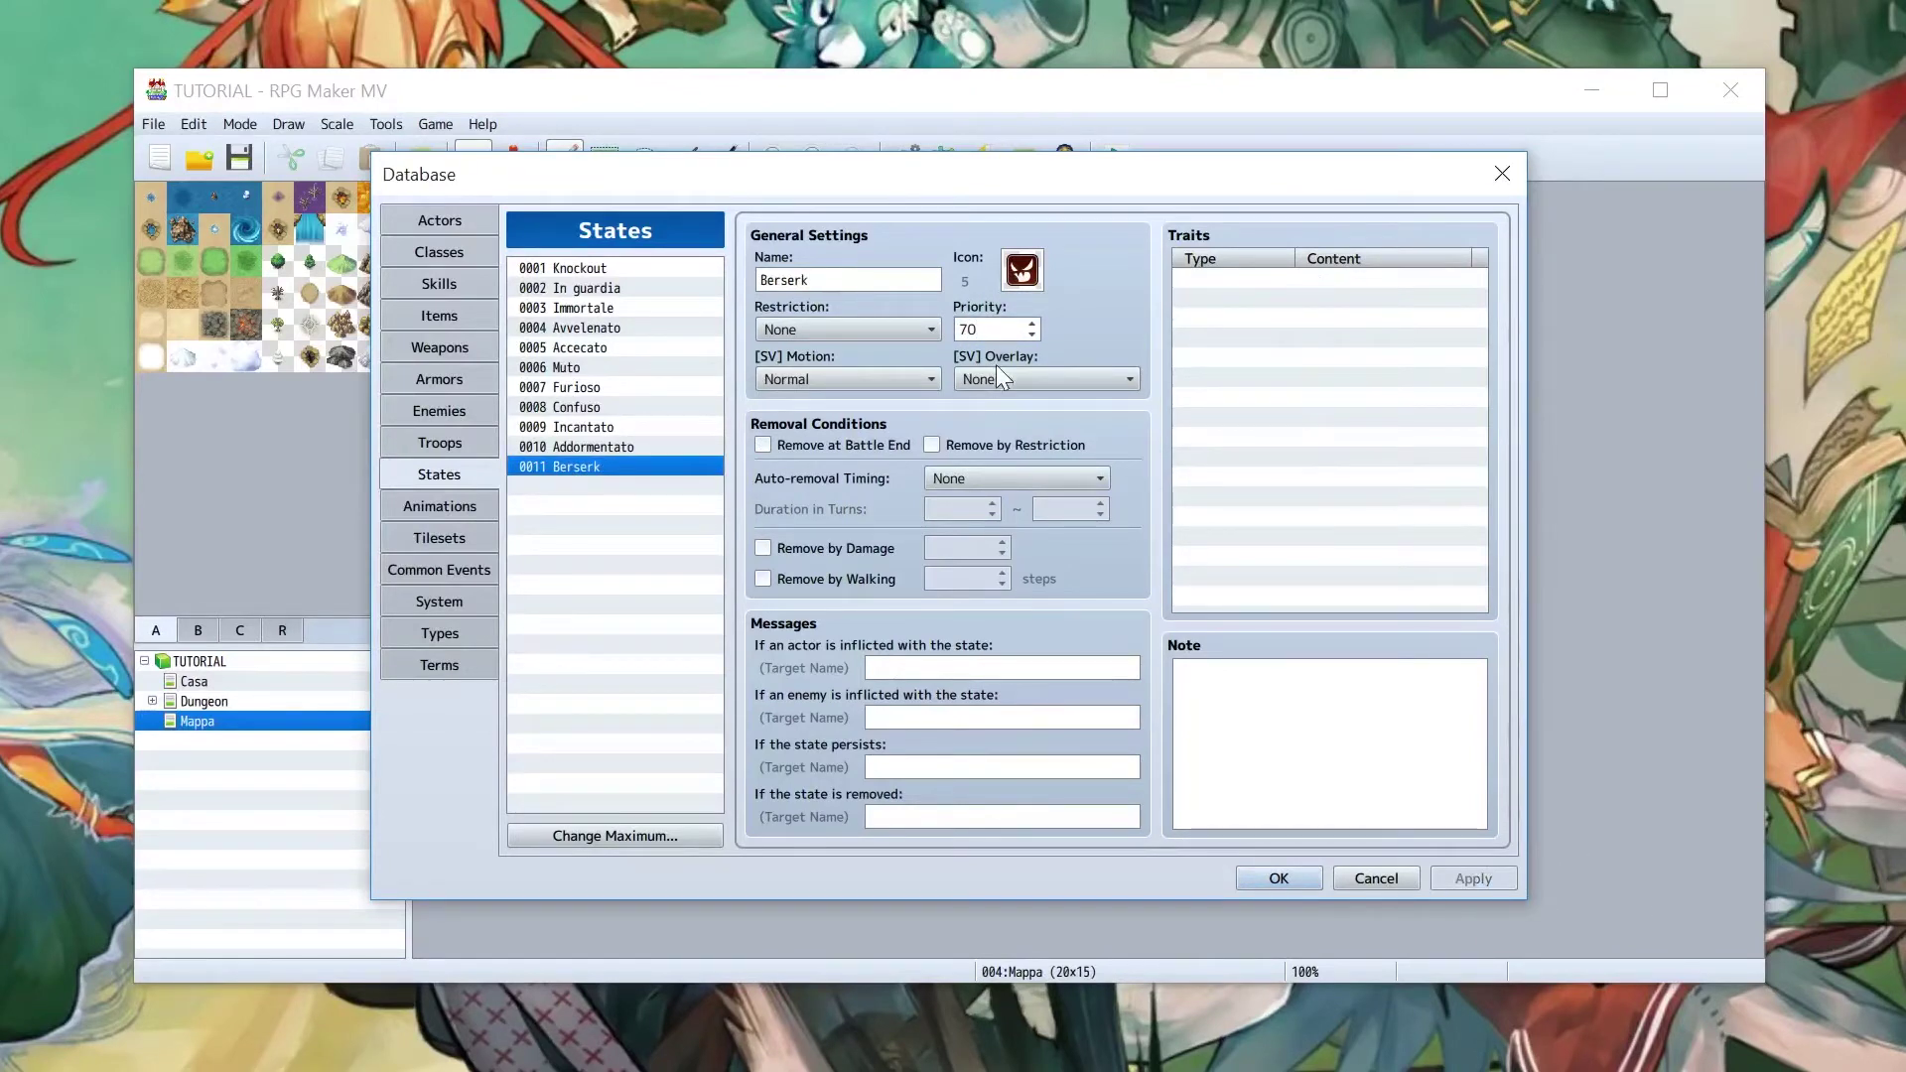
Add a parameter trait to Berserk that multiplies Attack by 200%
mouse_move(997, 365)
click(1278, 357)
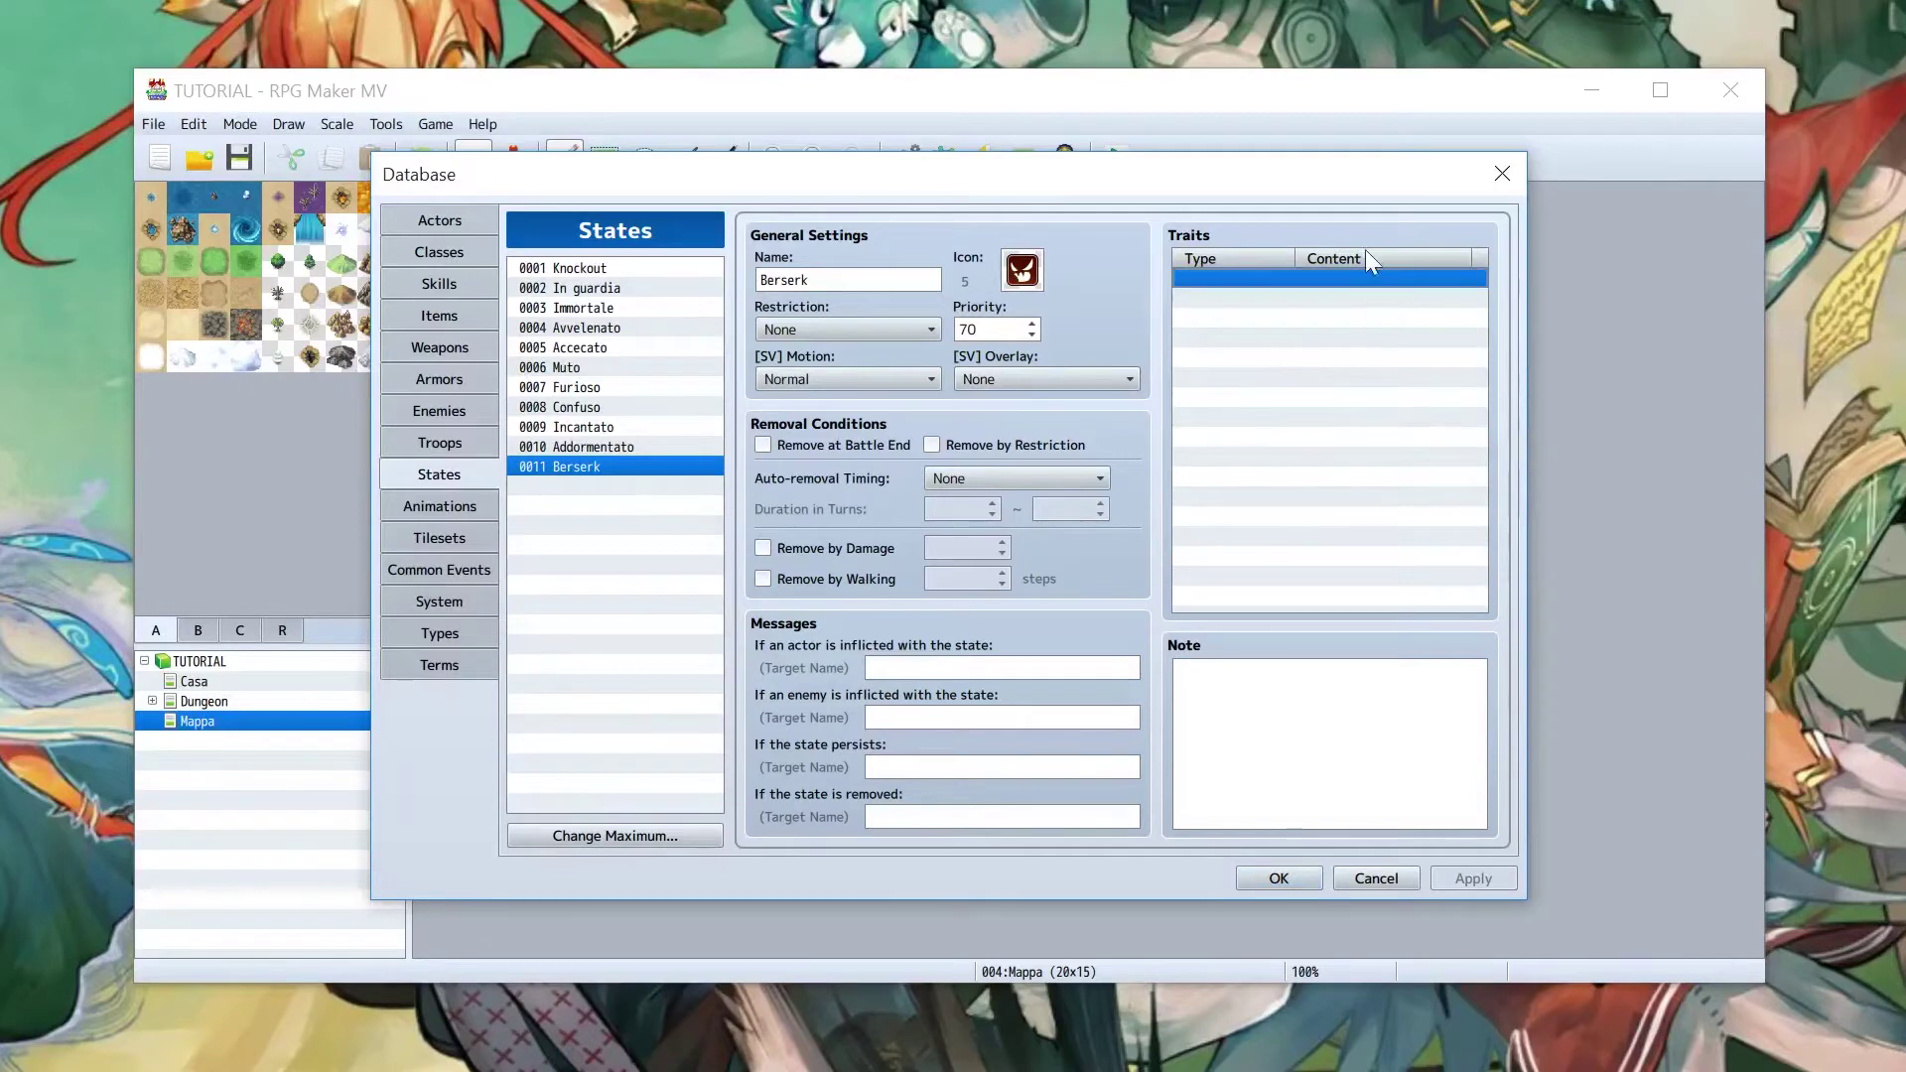
double_click(1348, 396)
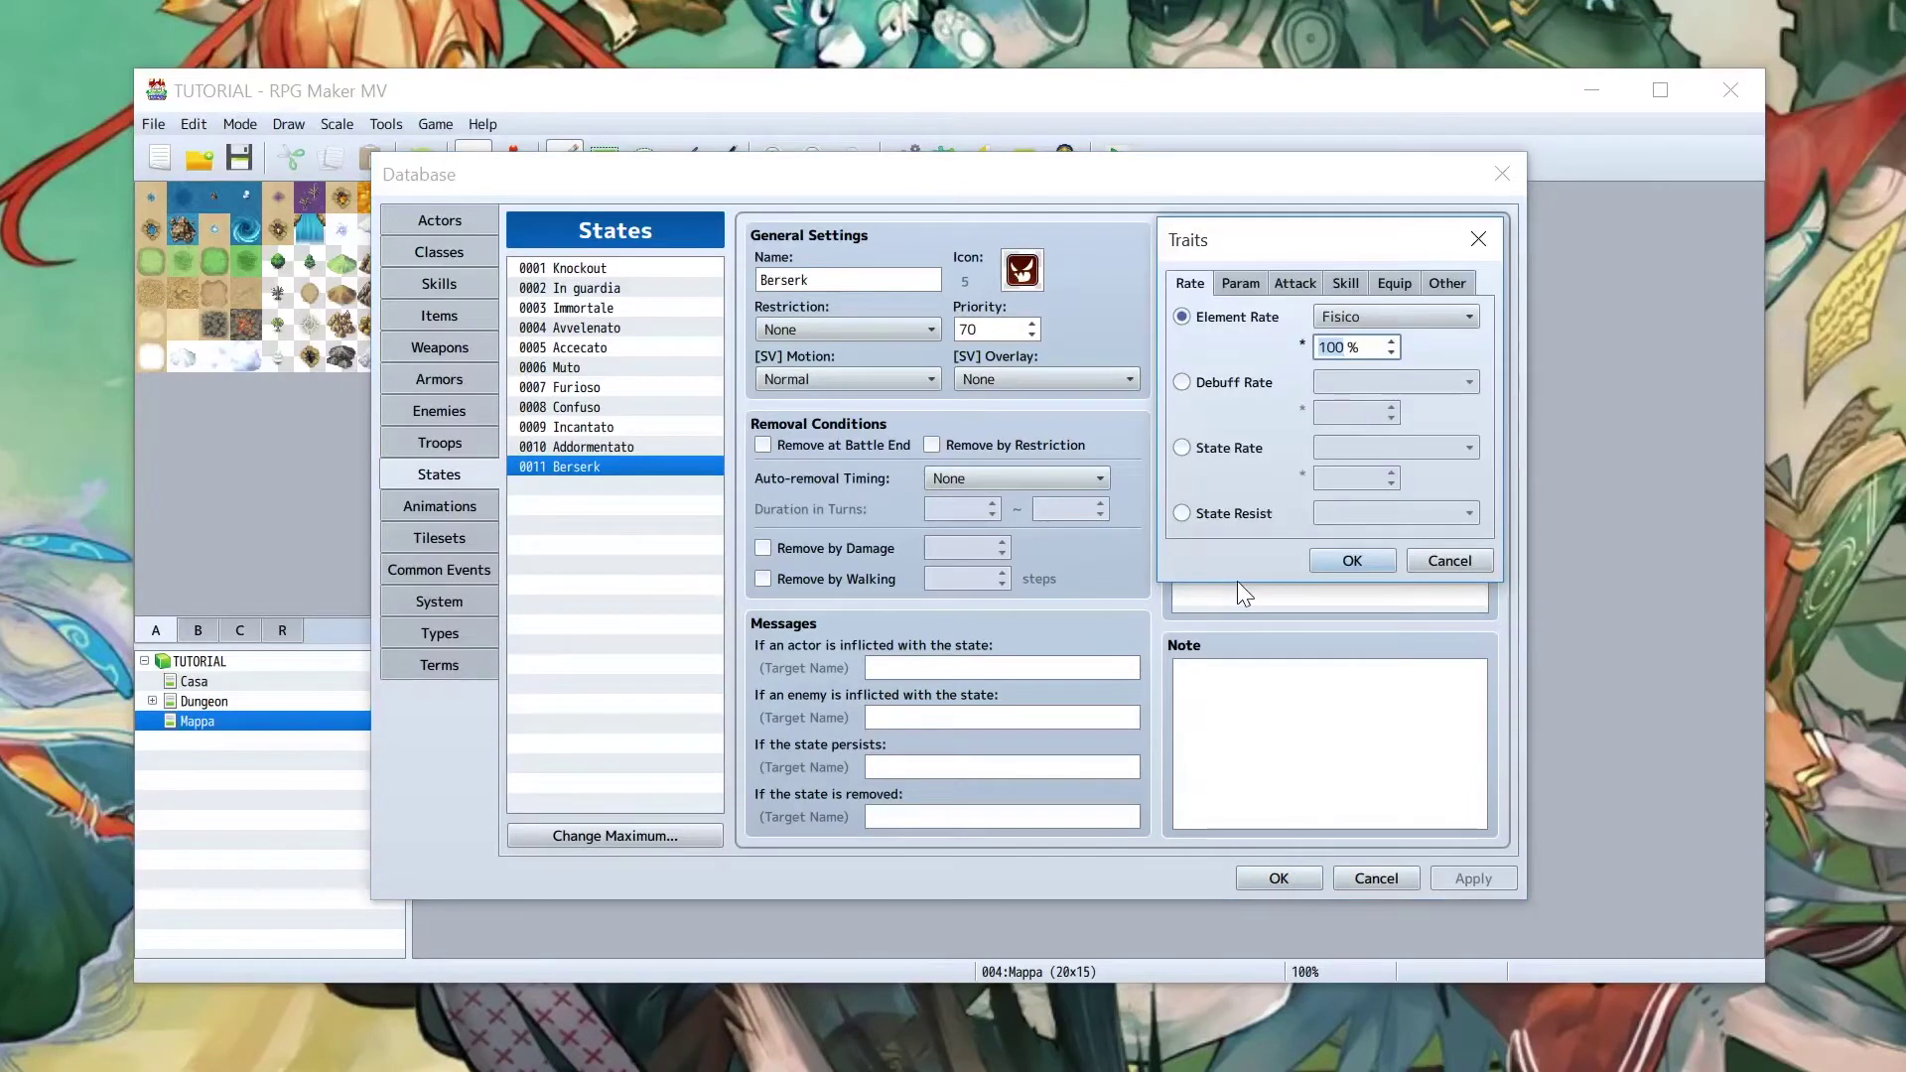
click(1239, 283)
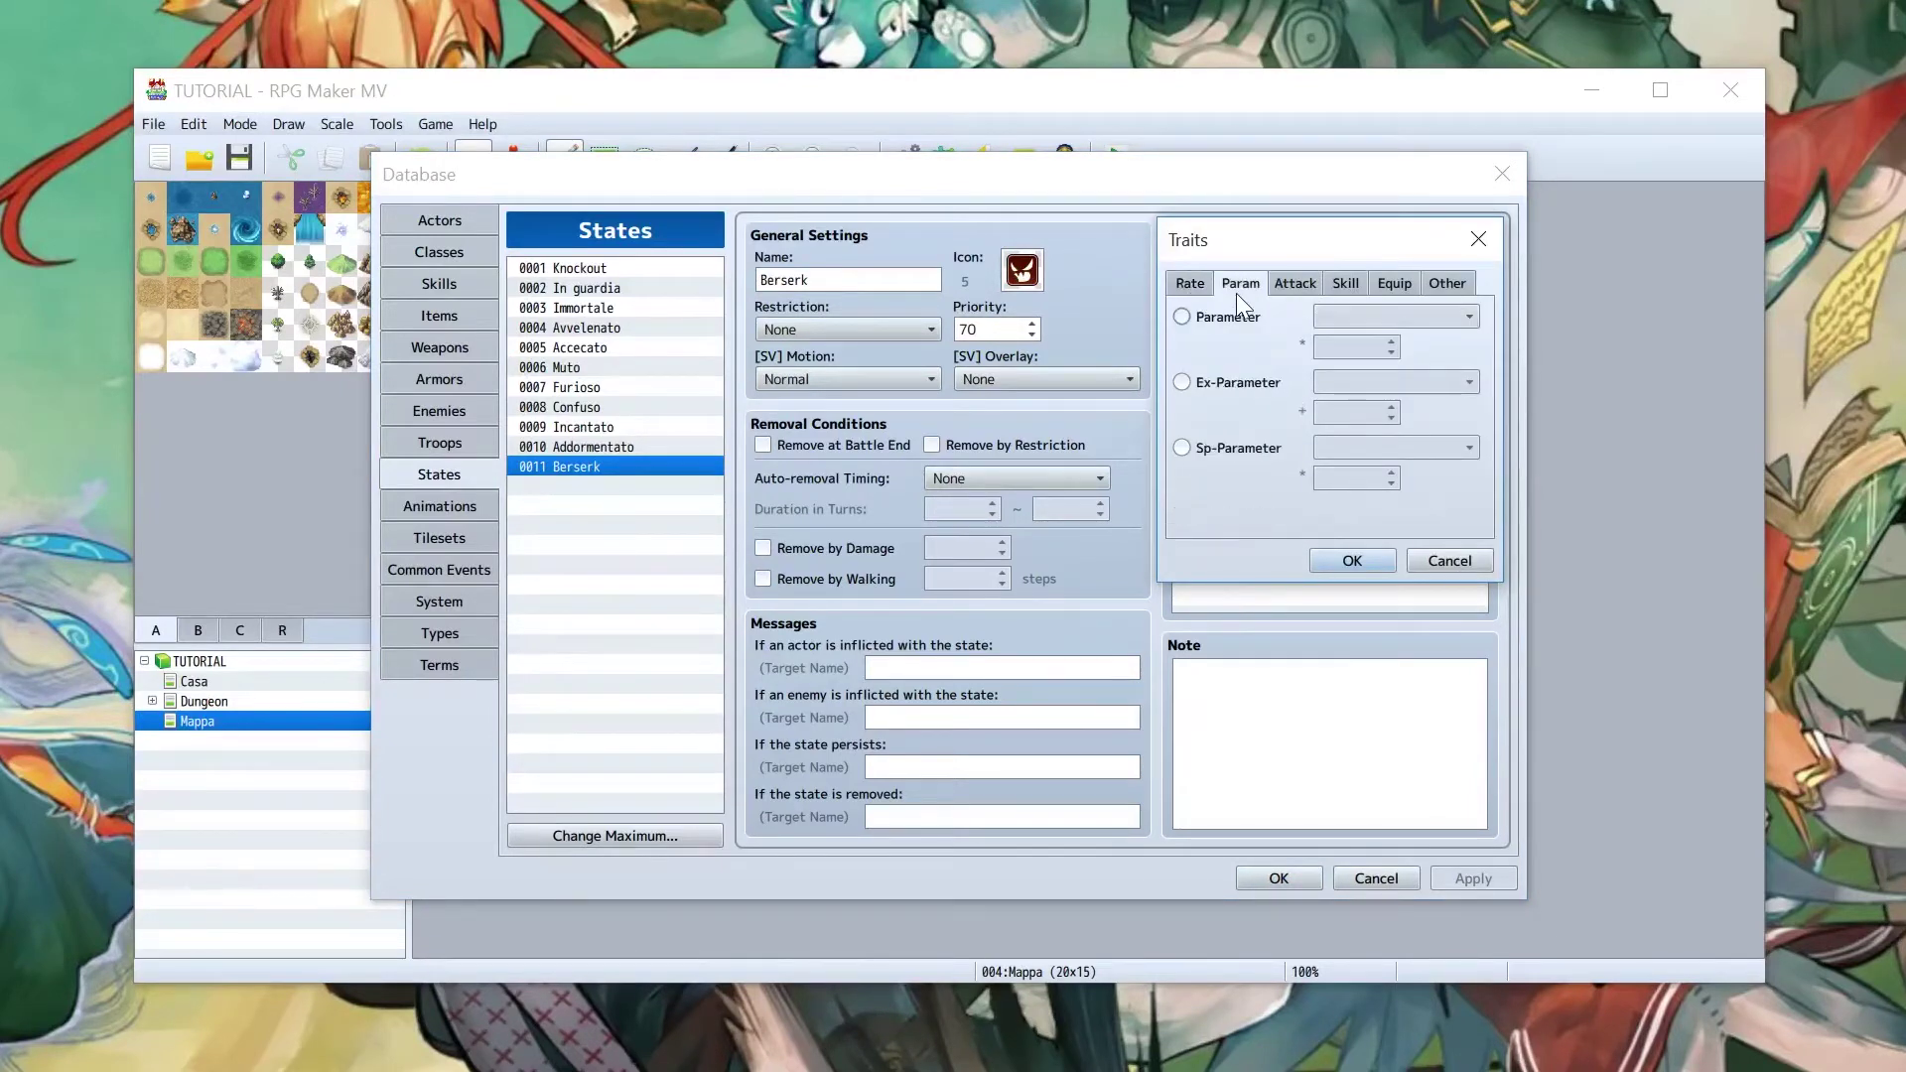
click(1237, 320)
click(1243, 390)
click(1231, 318)
click(1366, 317)
click(1368, 388)
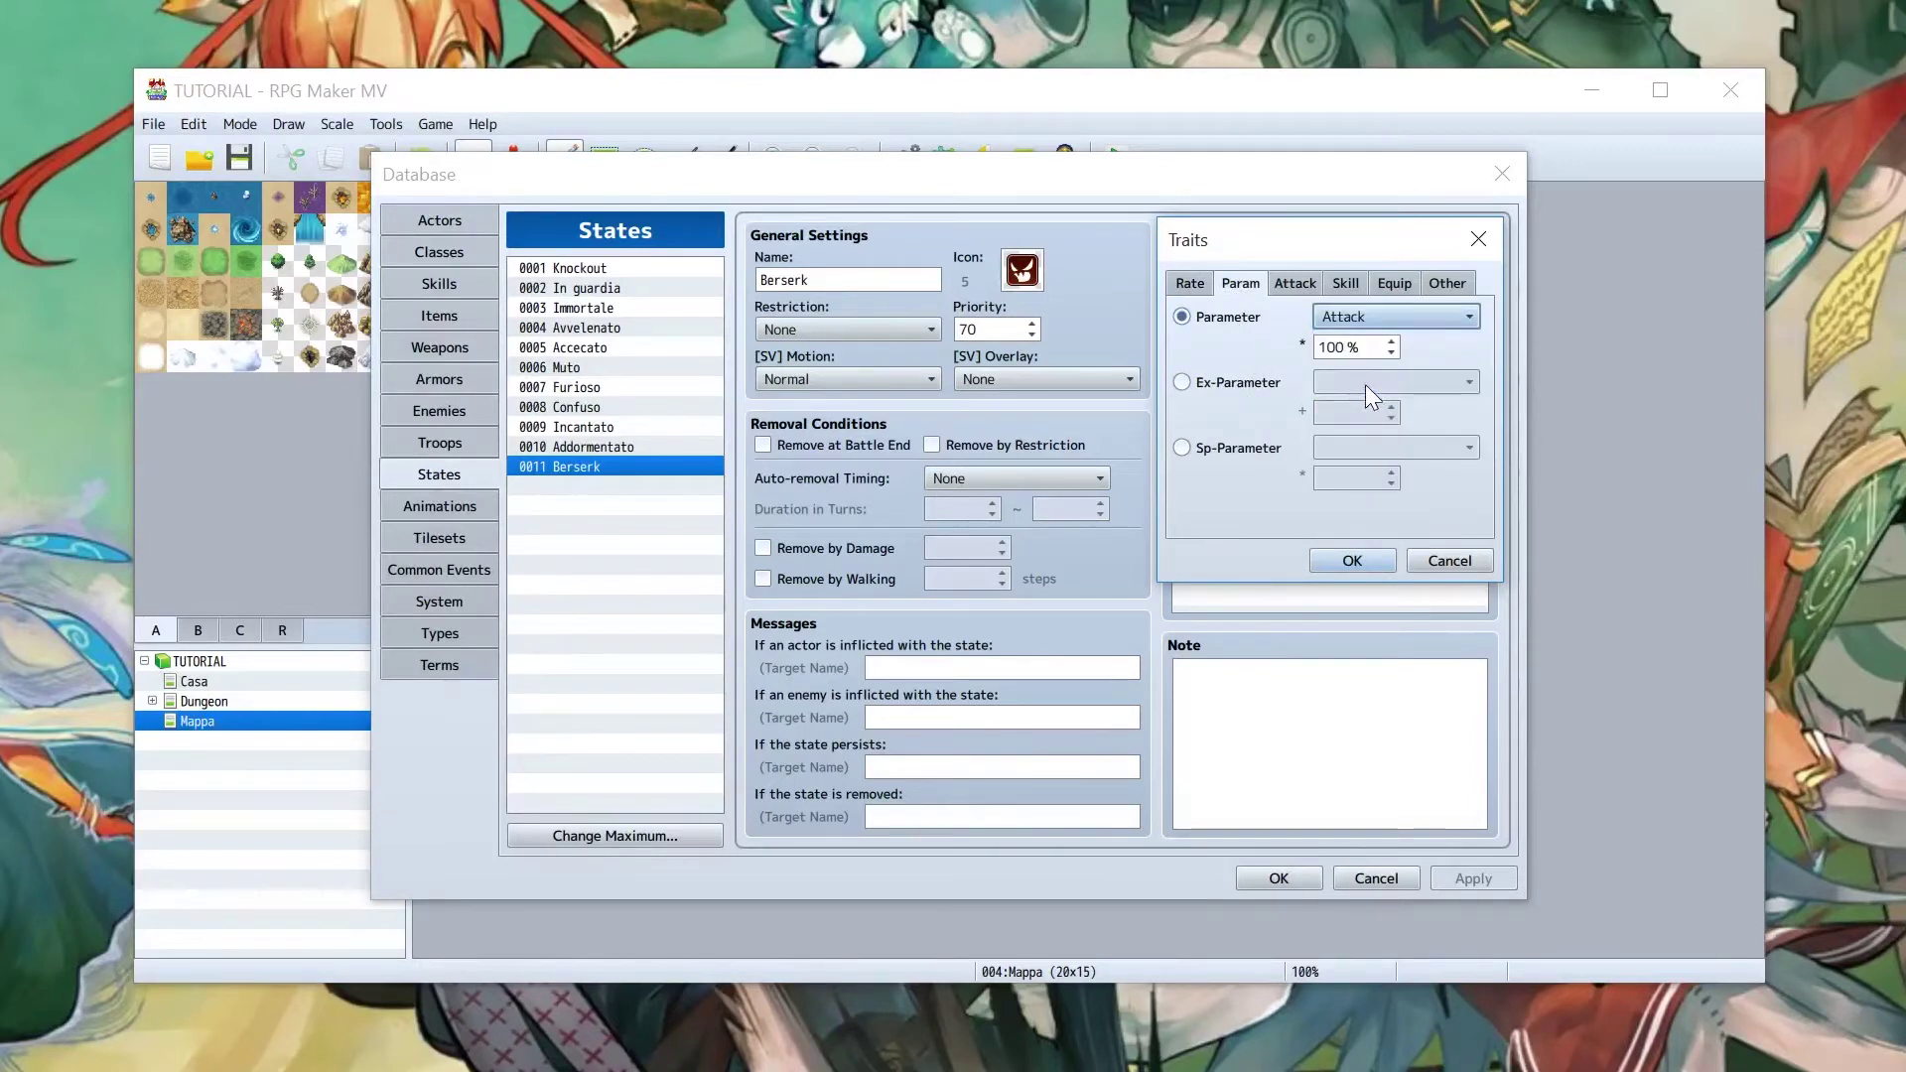
text(200)
key(Return)
Add a second parameter trait to Berserk that multiplies Defense by 50%
double_click(1443, 371)
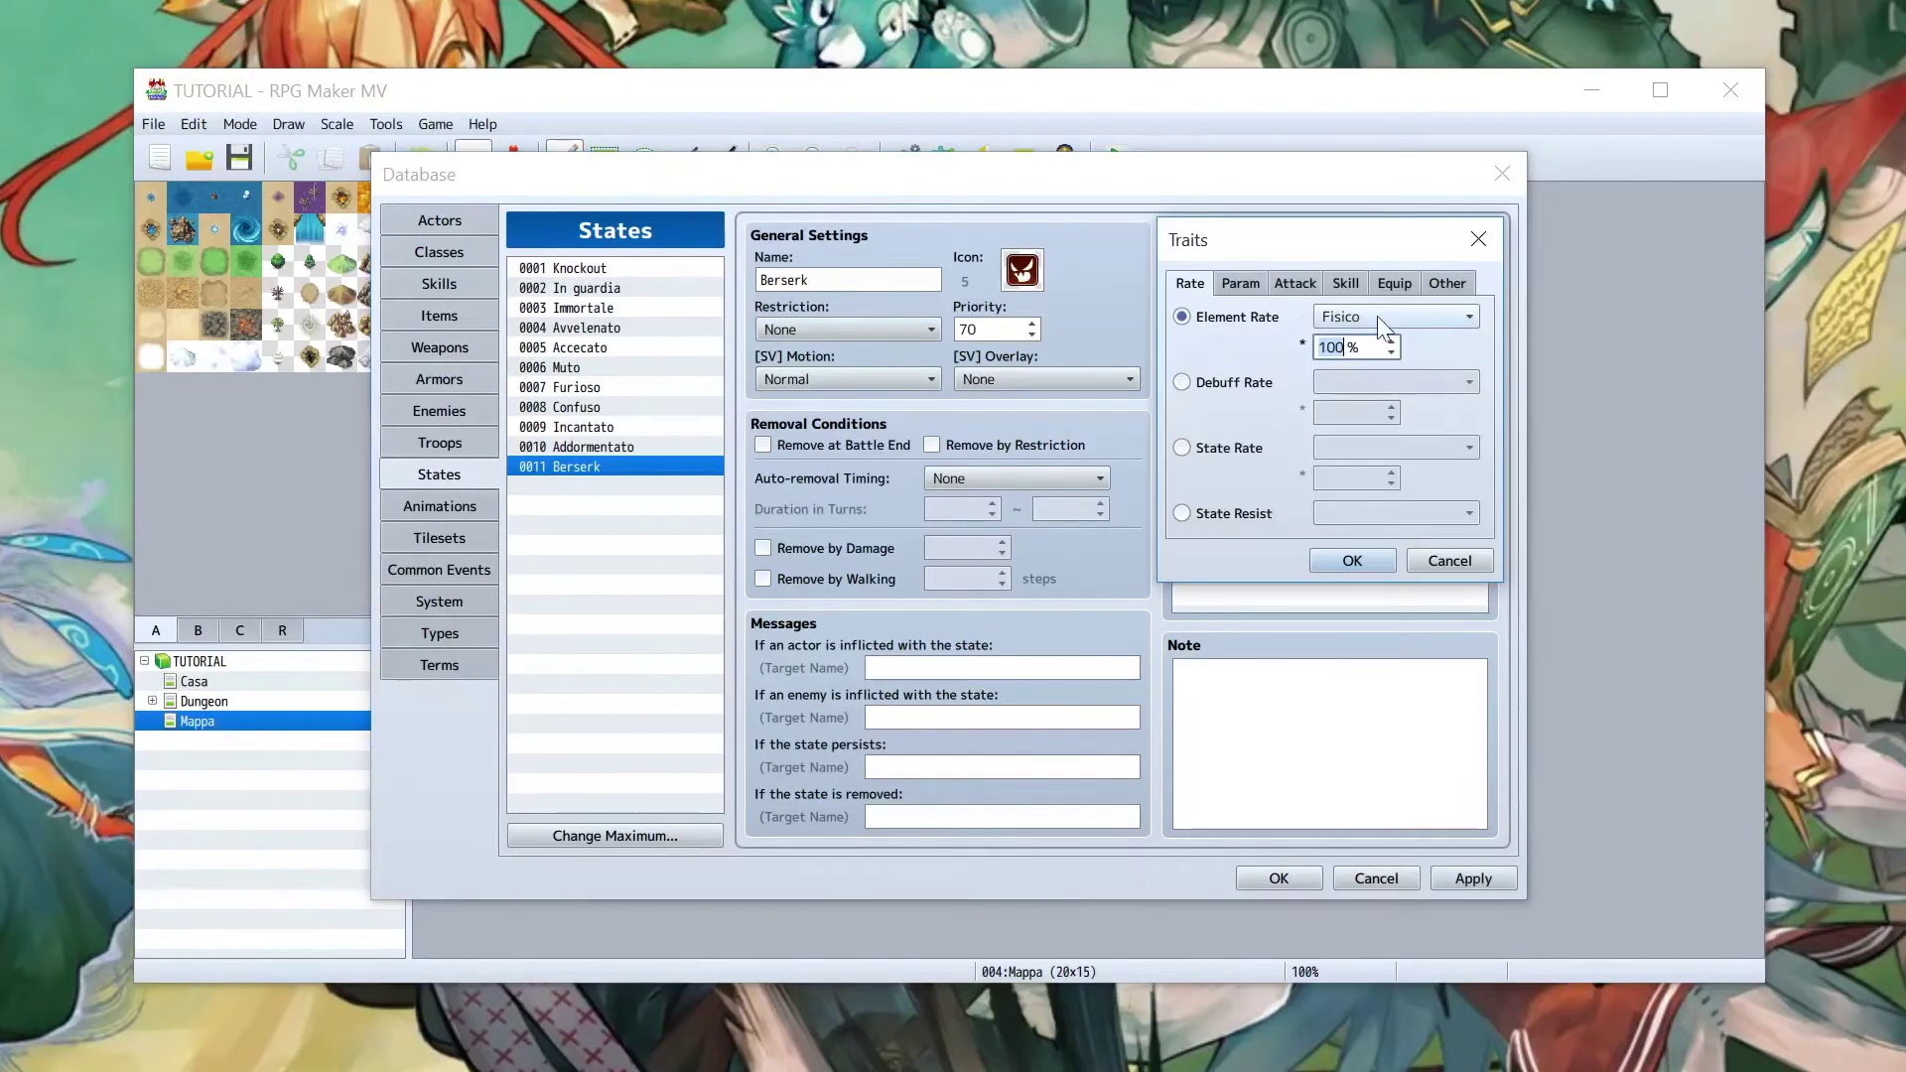
click(1239, 283)
click(1380, 316)
click(1360, 407)
key(Tab)
text(50)
key(Return)
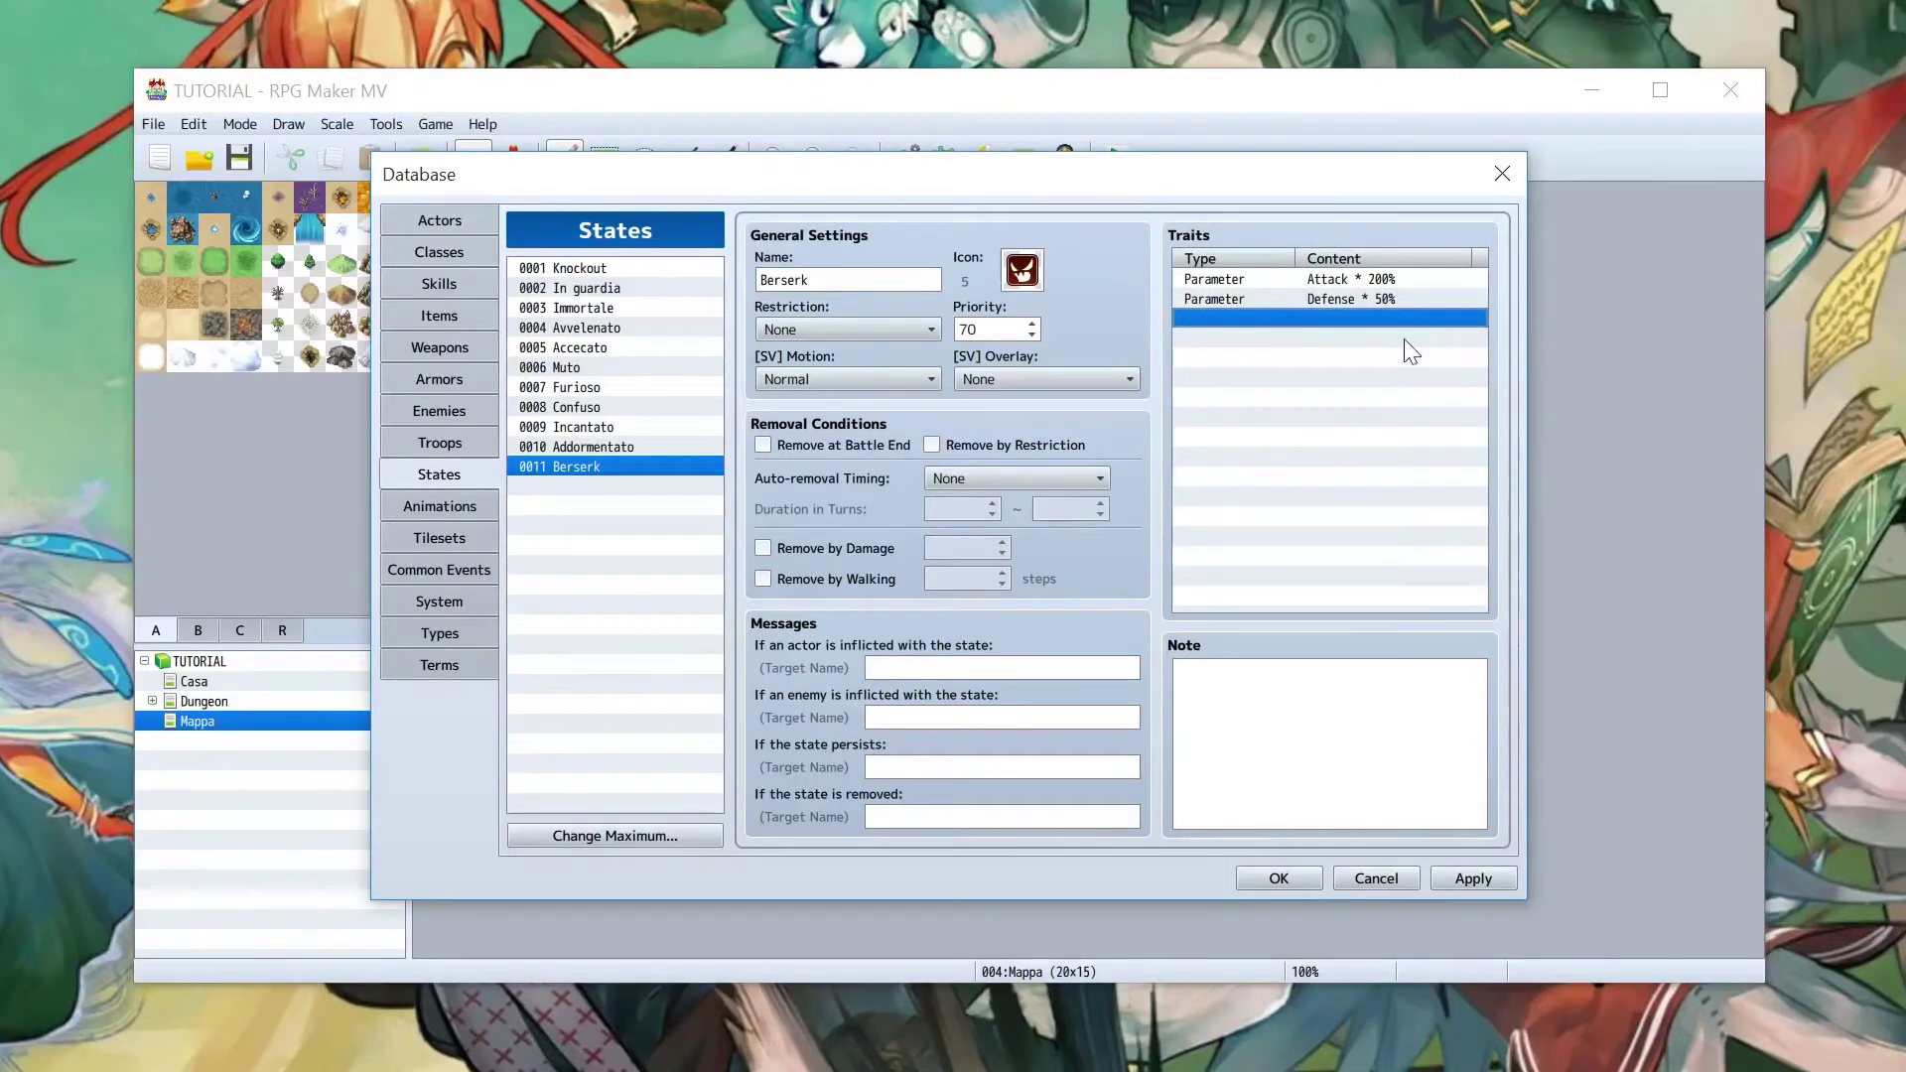
Add a Special Flag trait to Berserk with the Auto Battle option
click(1366, 297)
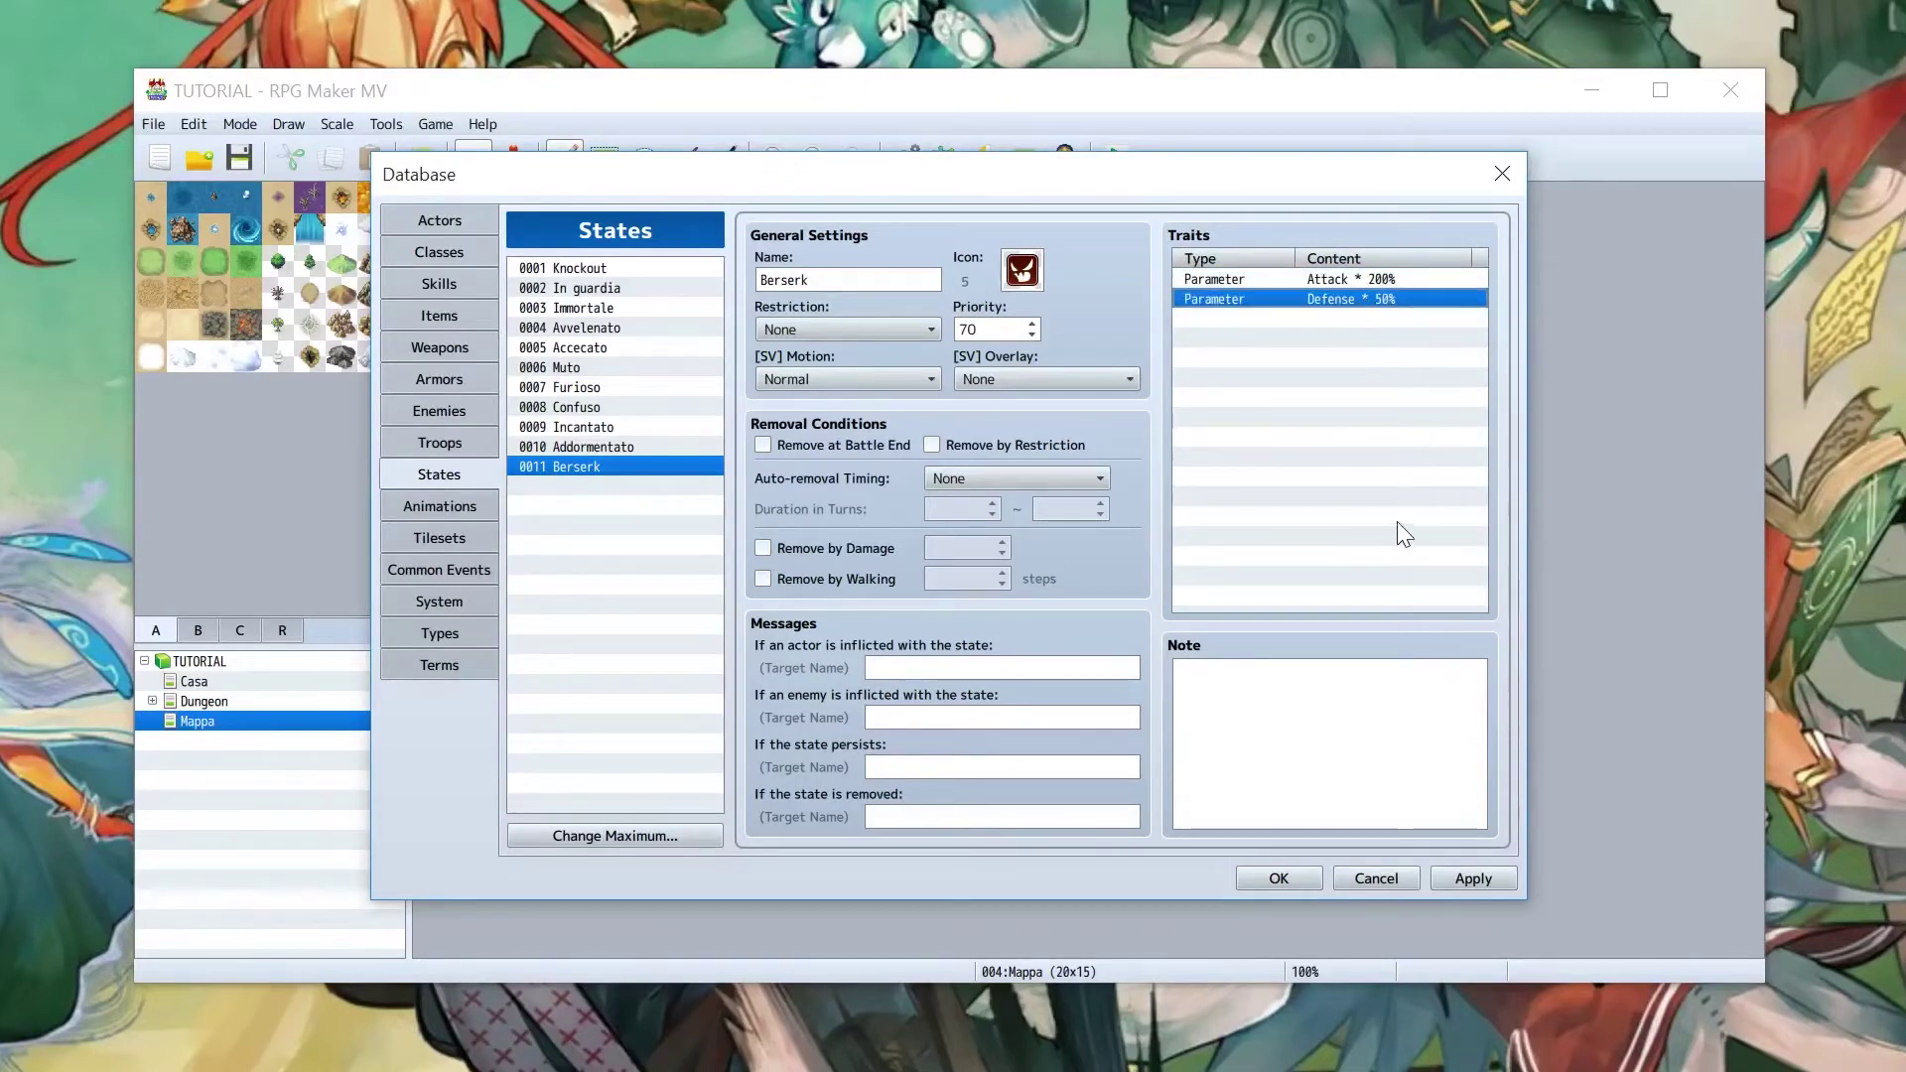
key(Down)
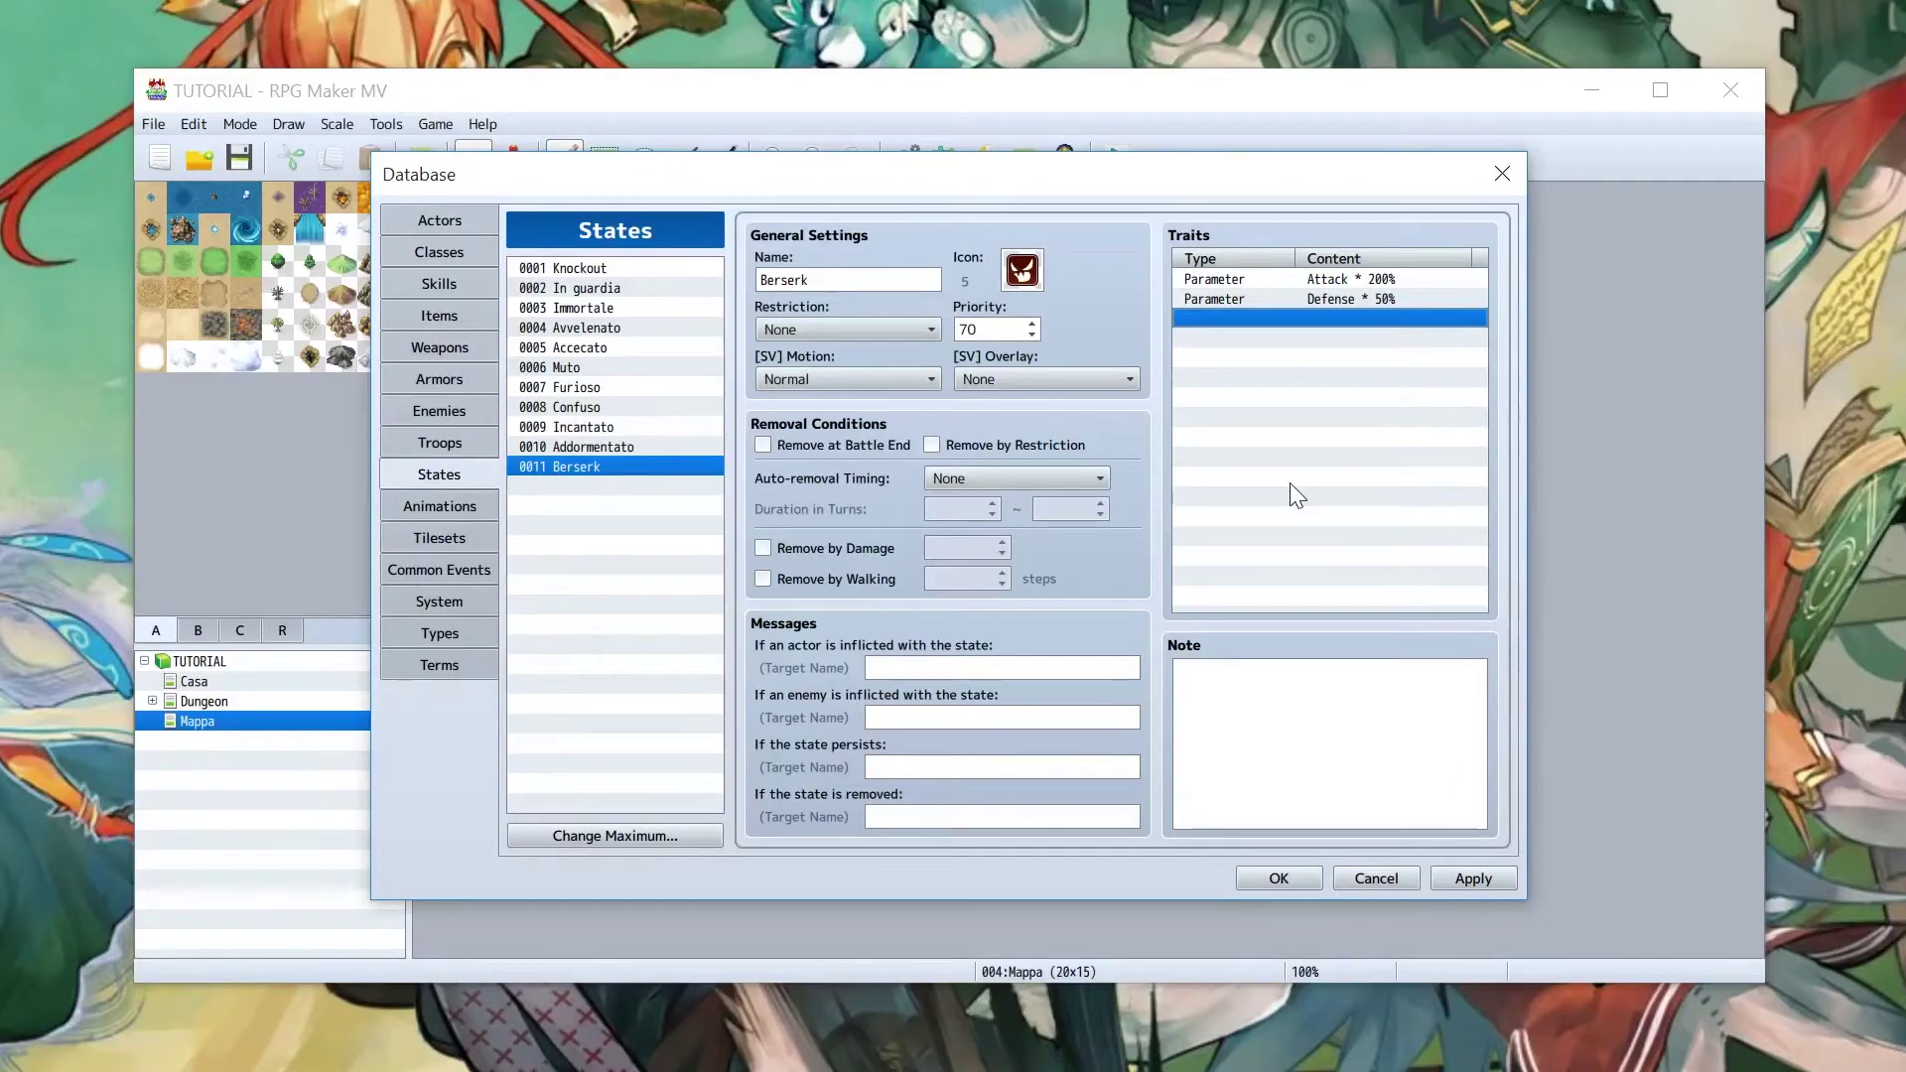
double_click(1290, 482)
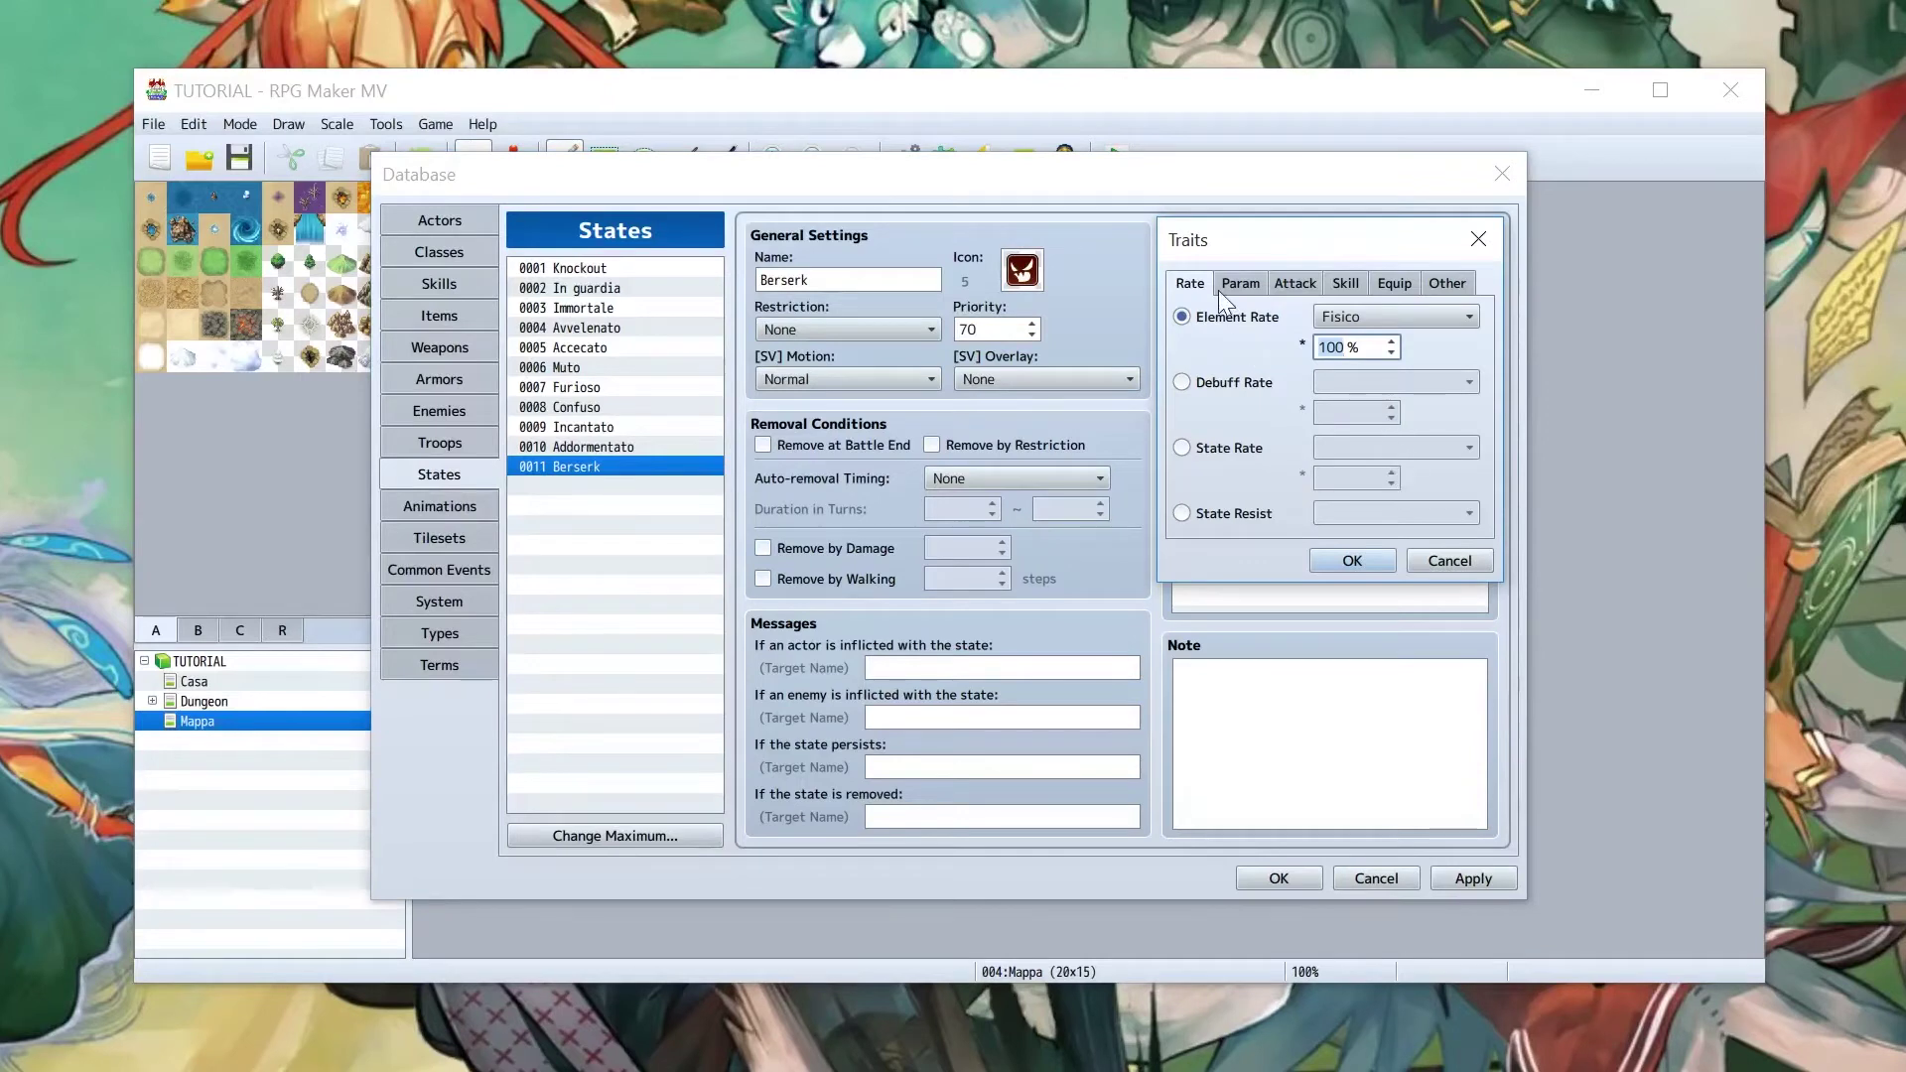
click(1453, 284)
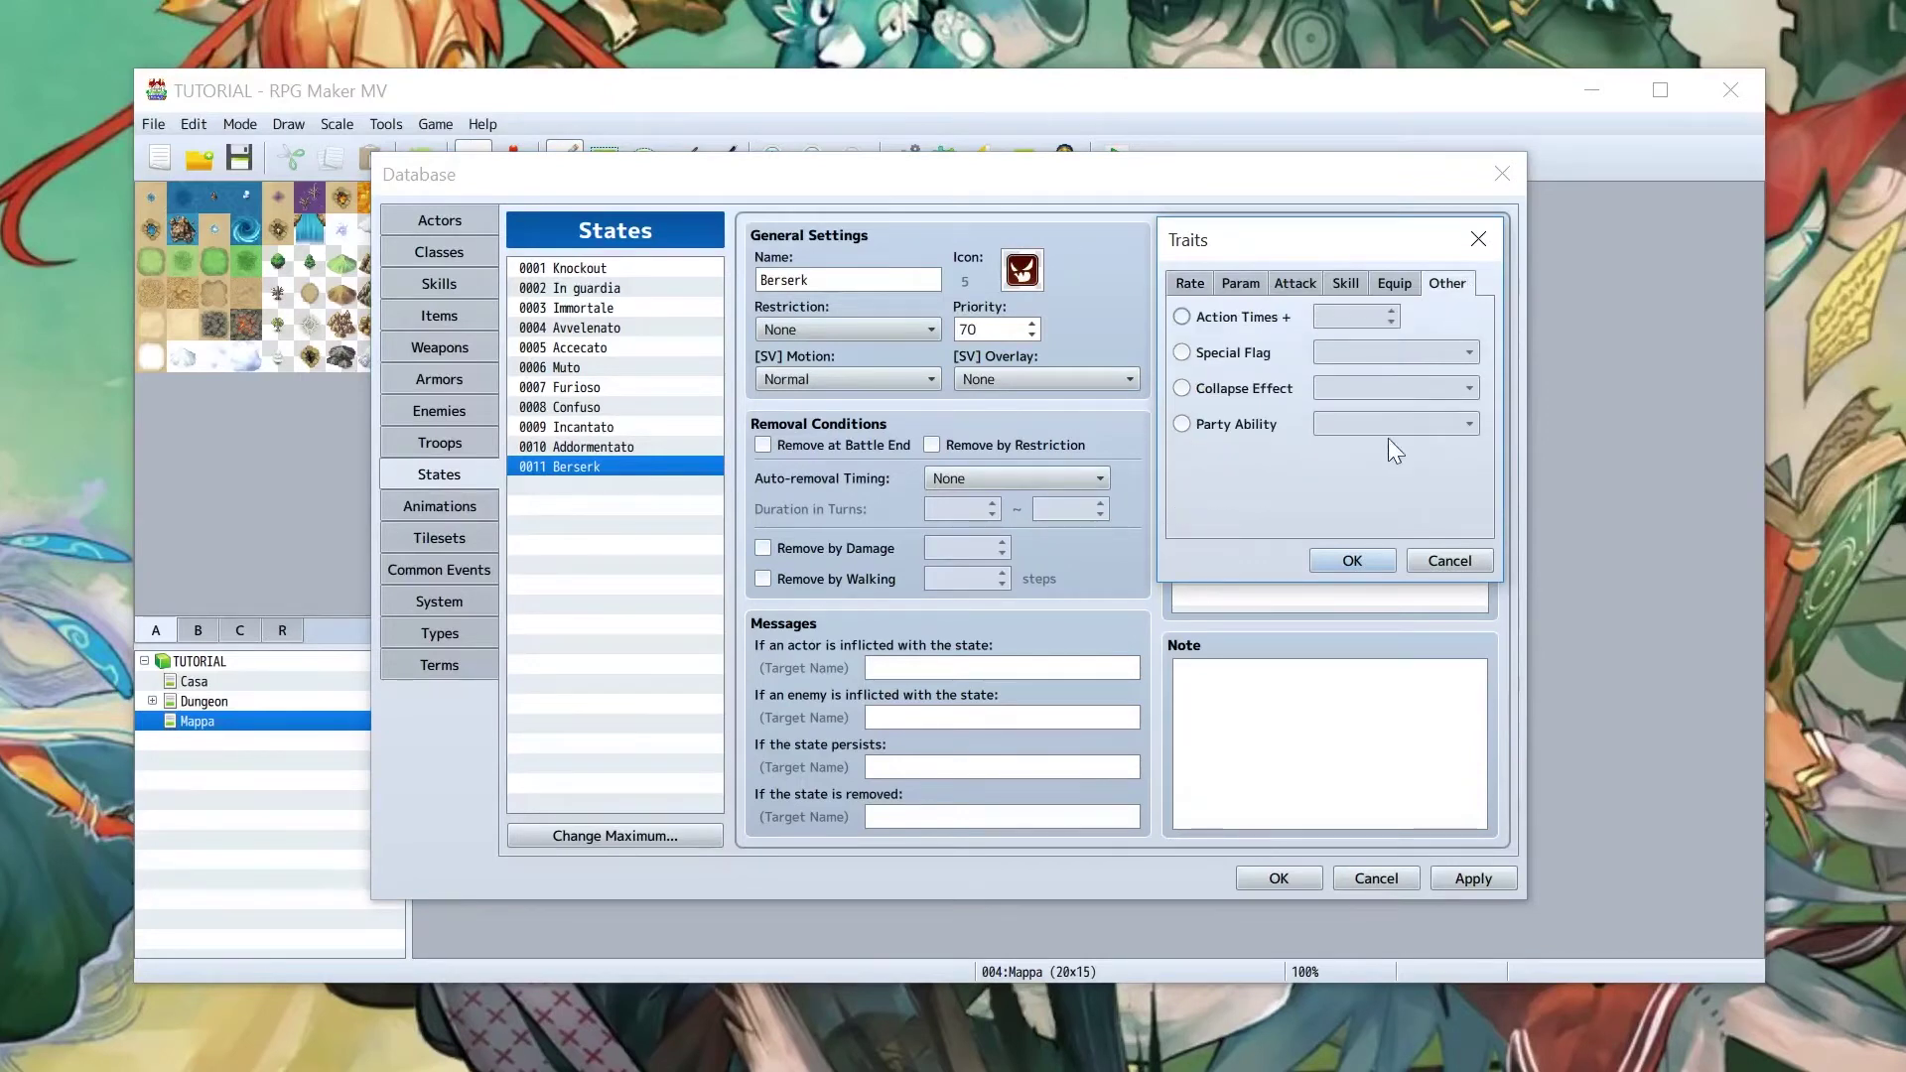
click(1230, 355)
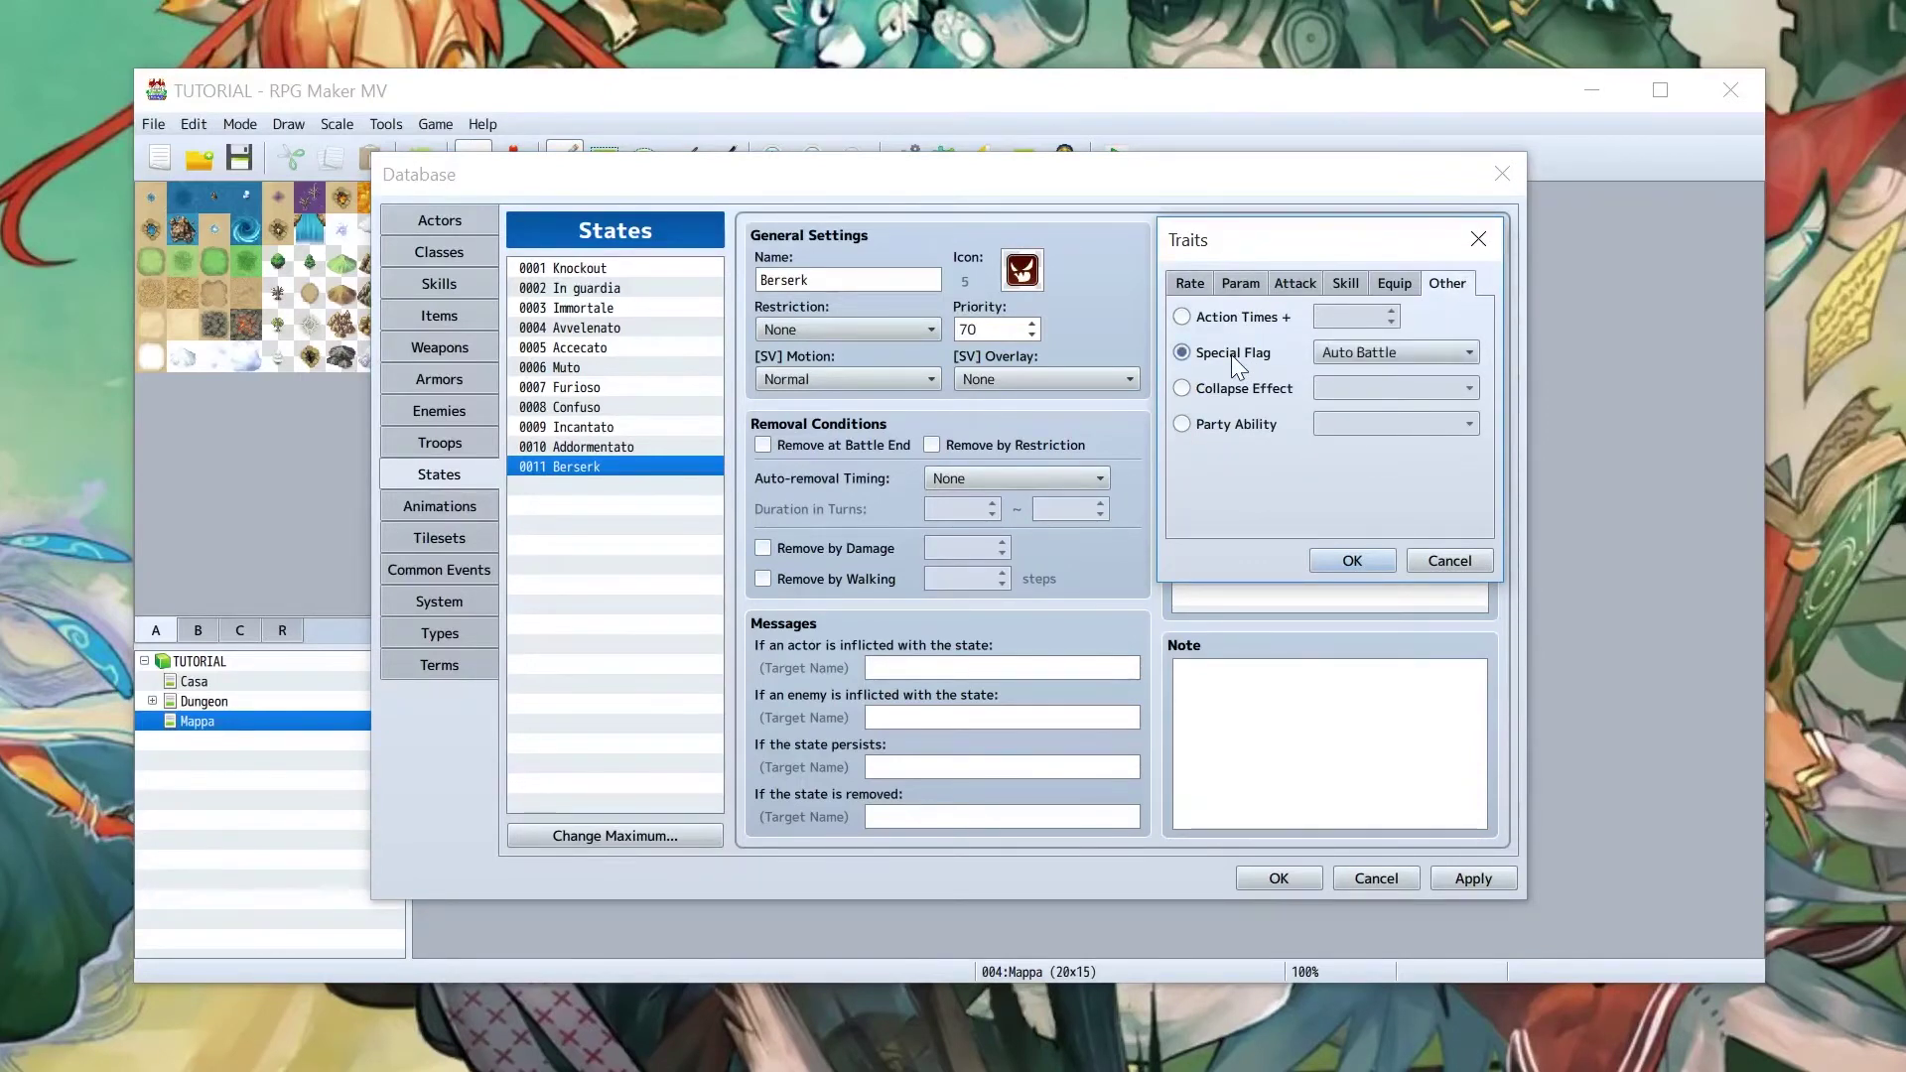
click(1336, 356)
click(1409, 367)
click(1350, 561)
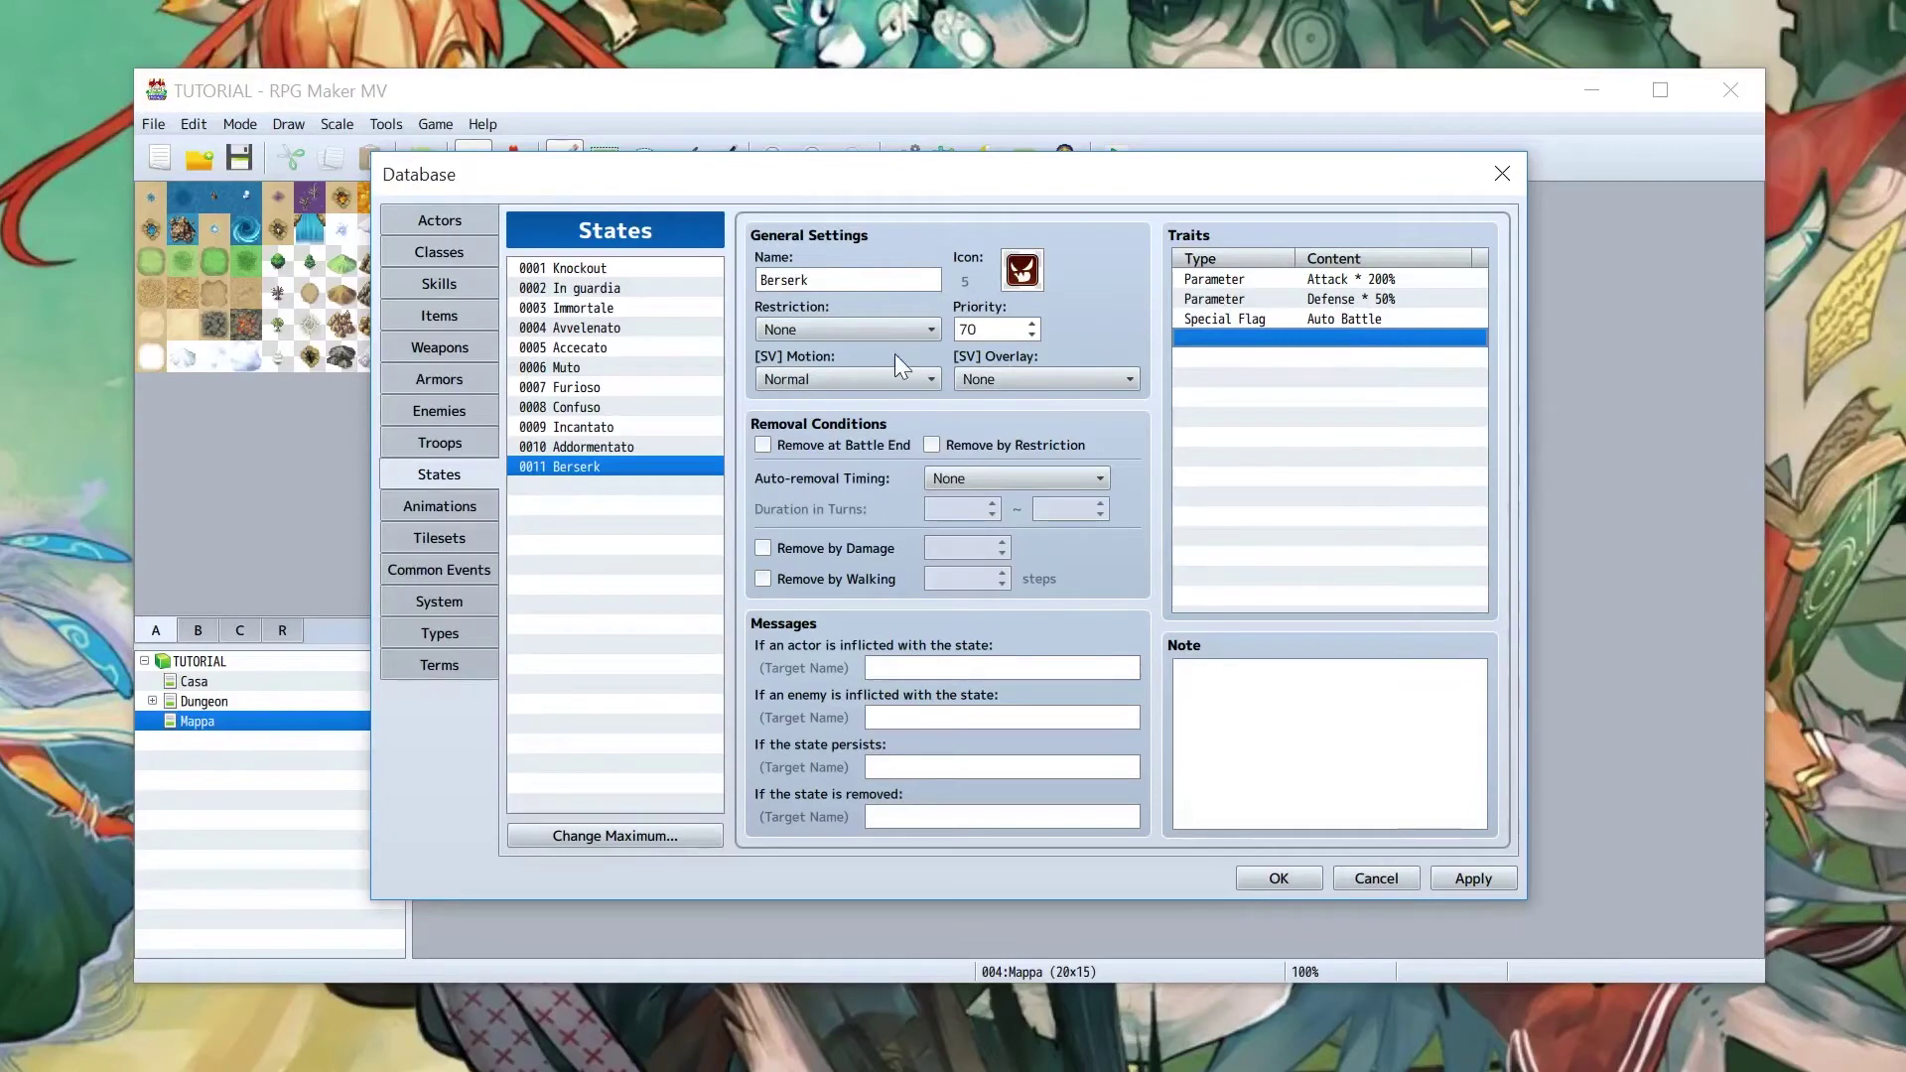
Keep Berserk's side-view motion at Normal and set its side-view overlay to Rage
click(867, 383)
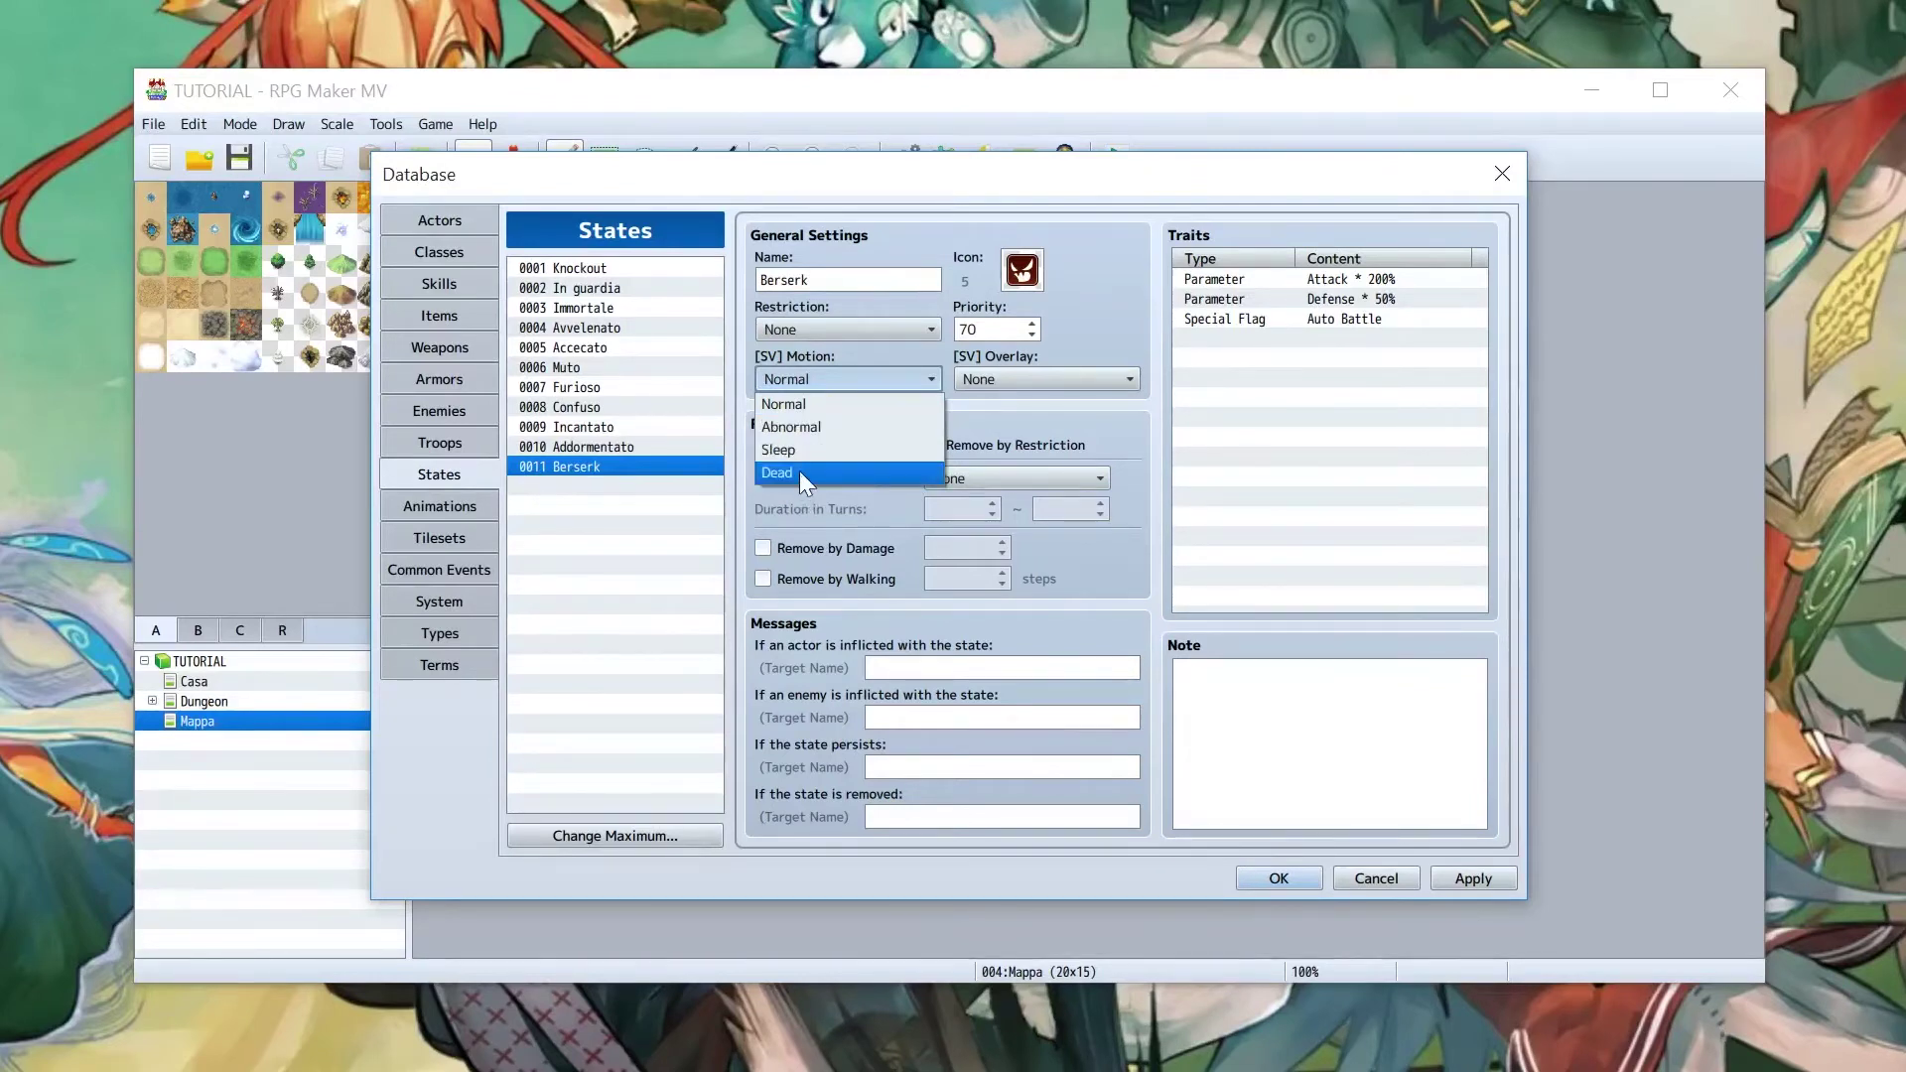
click(839, 404)
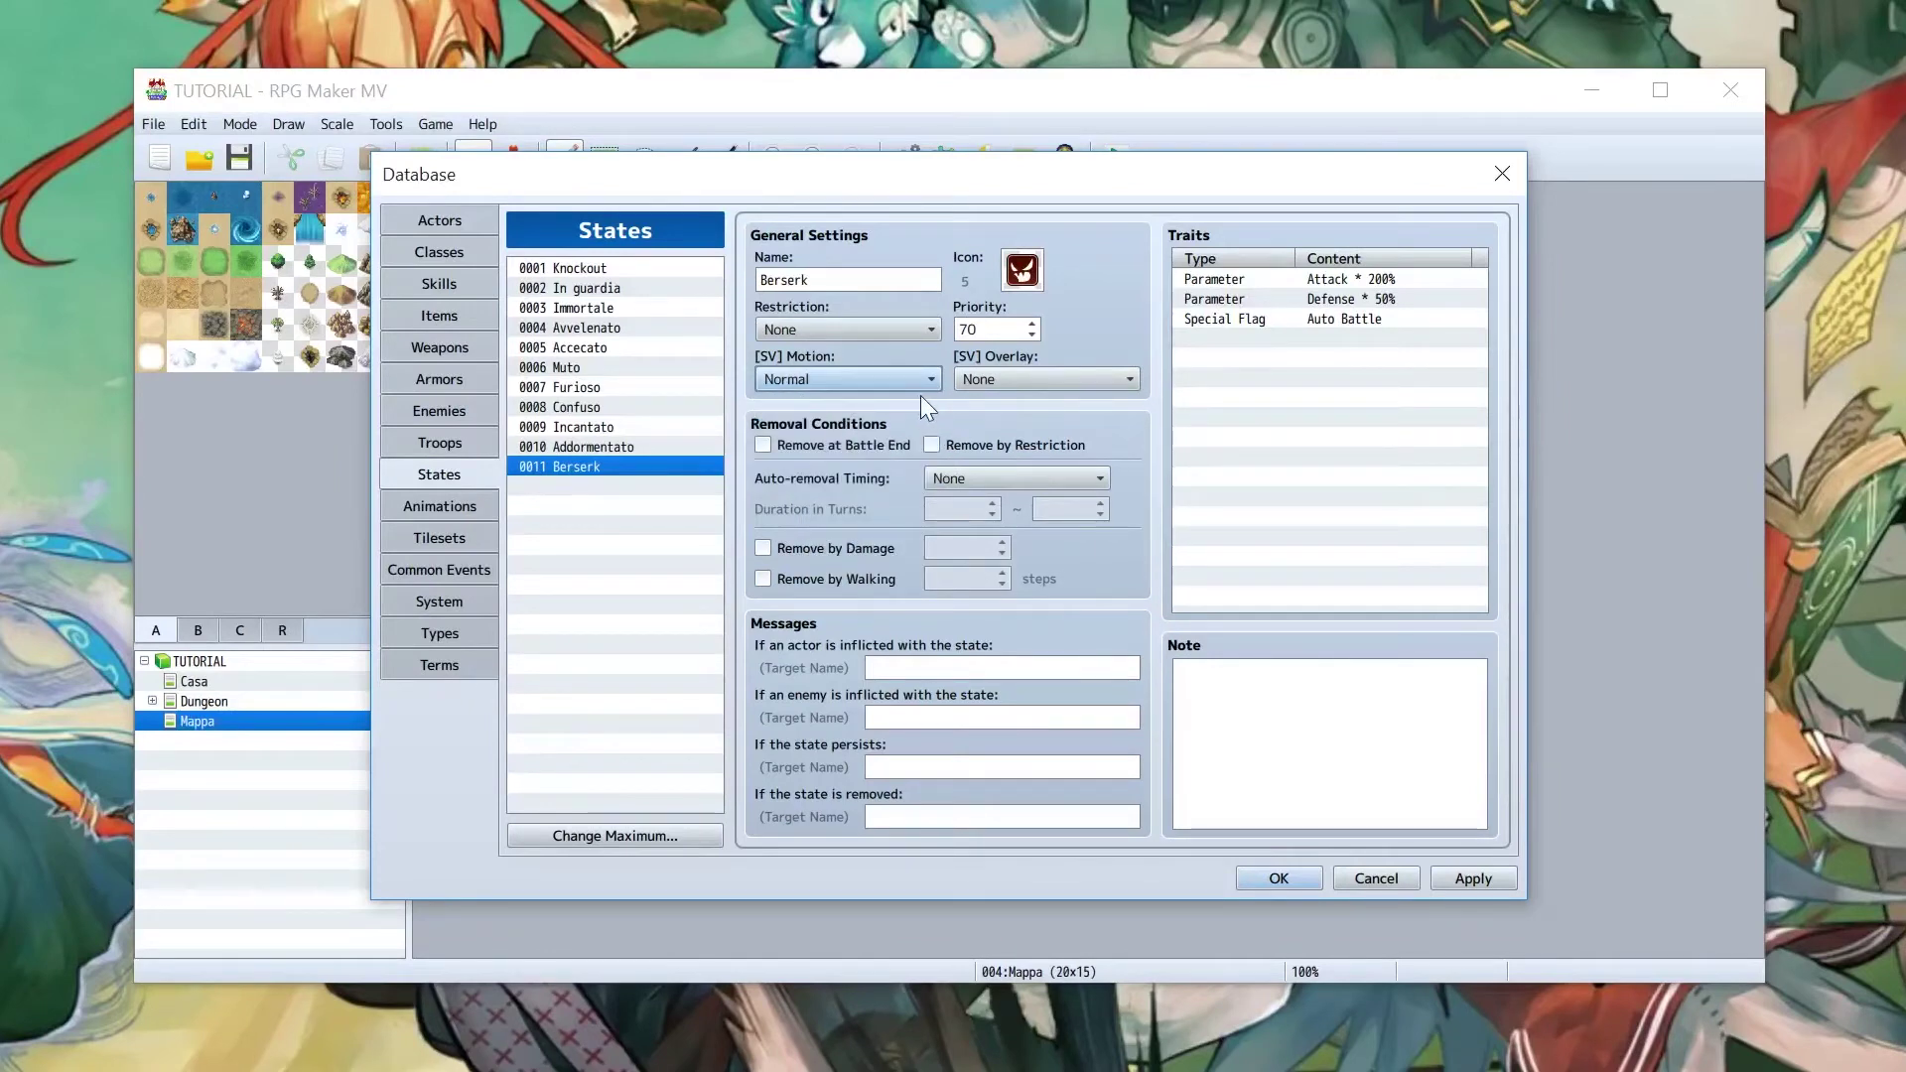
click(894, 385)
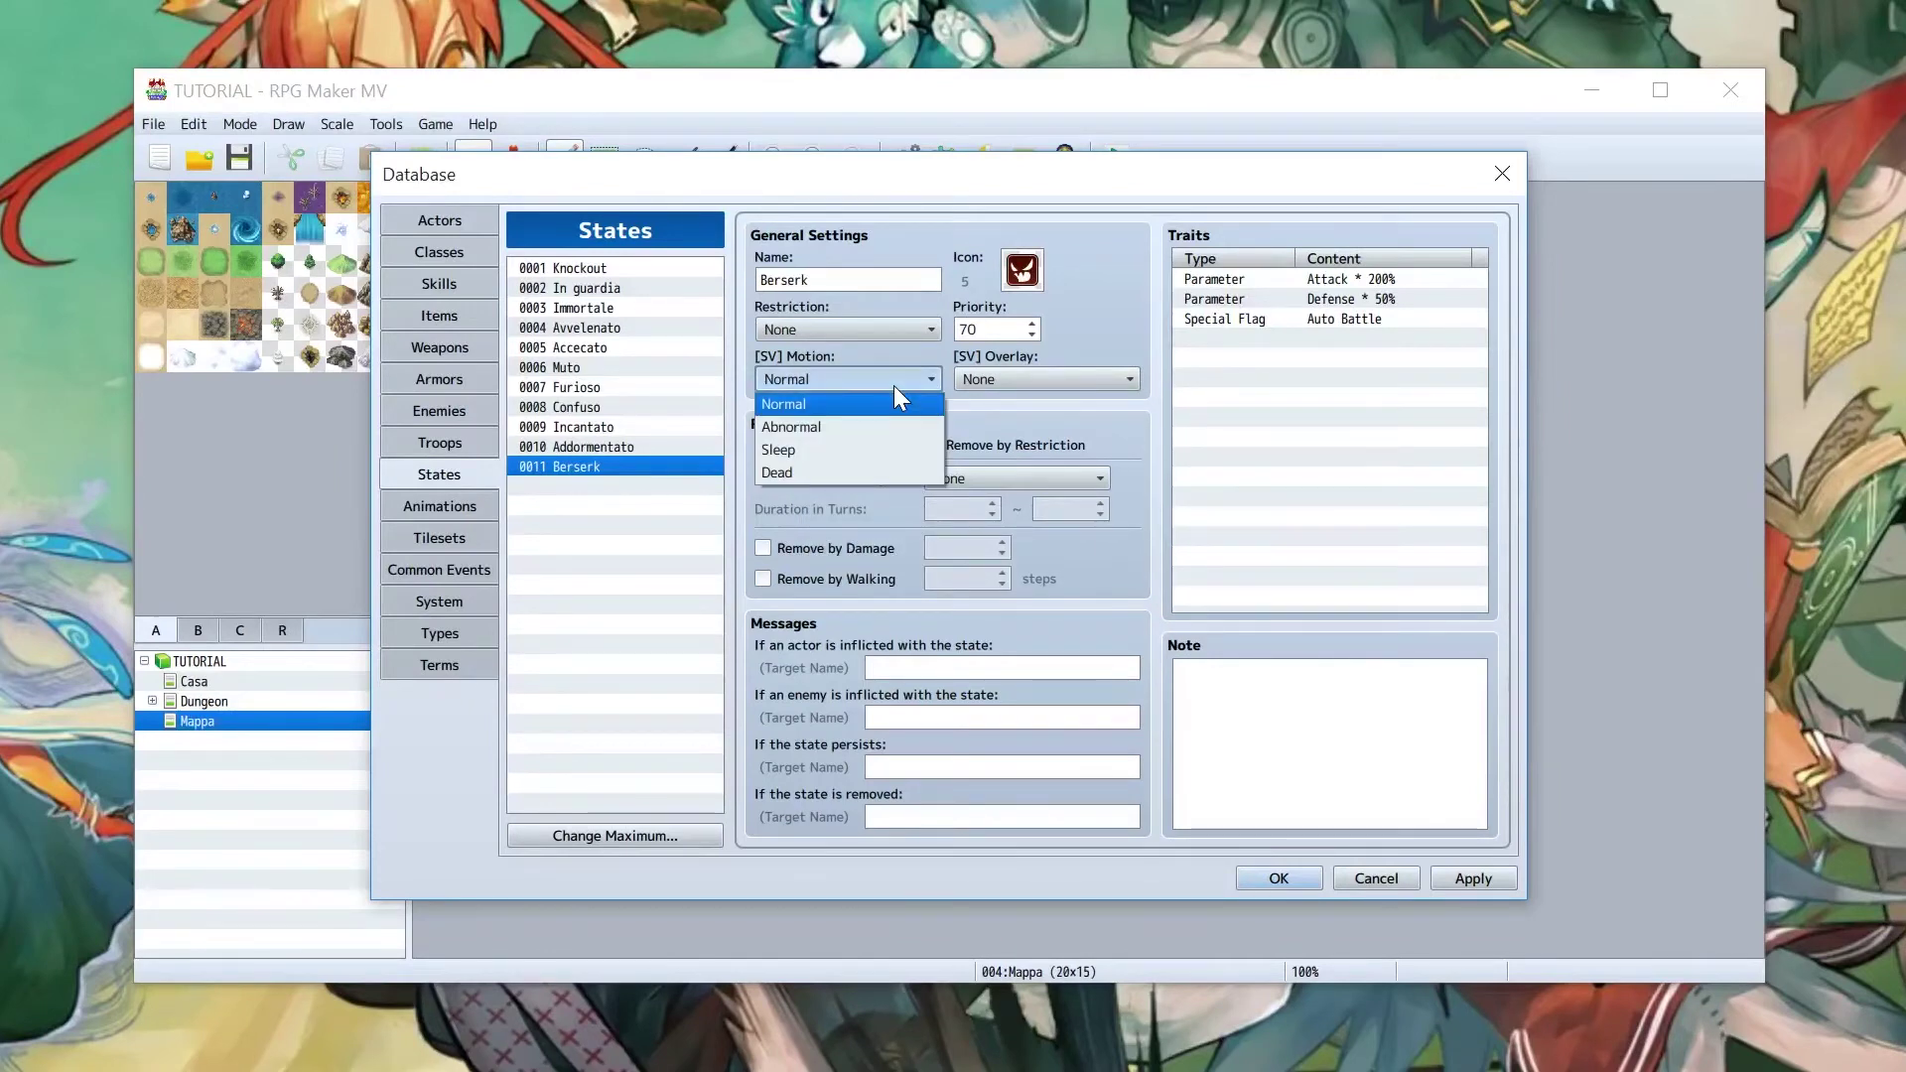
click(894, 385)
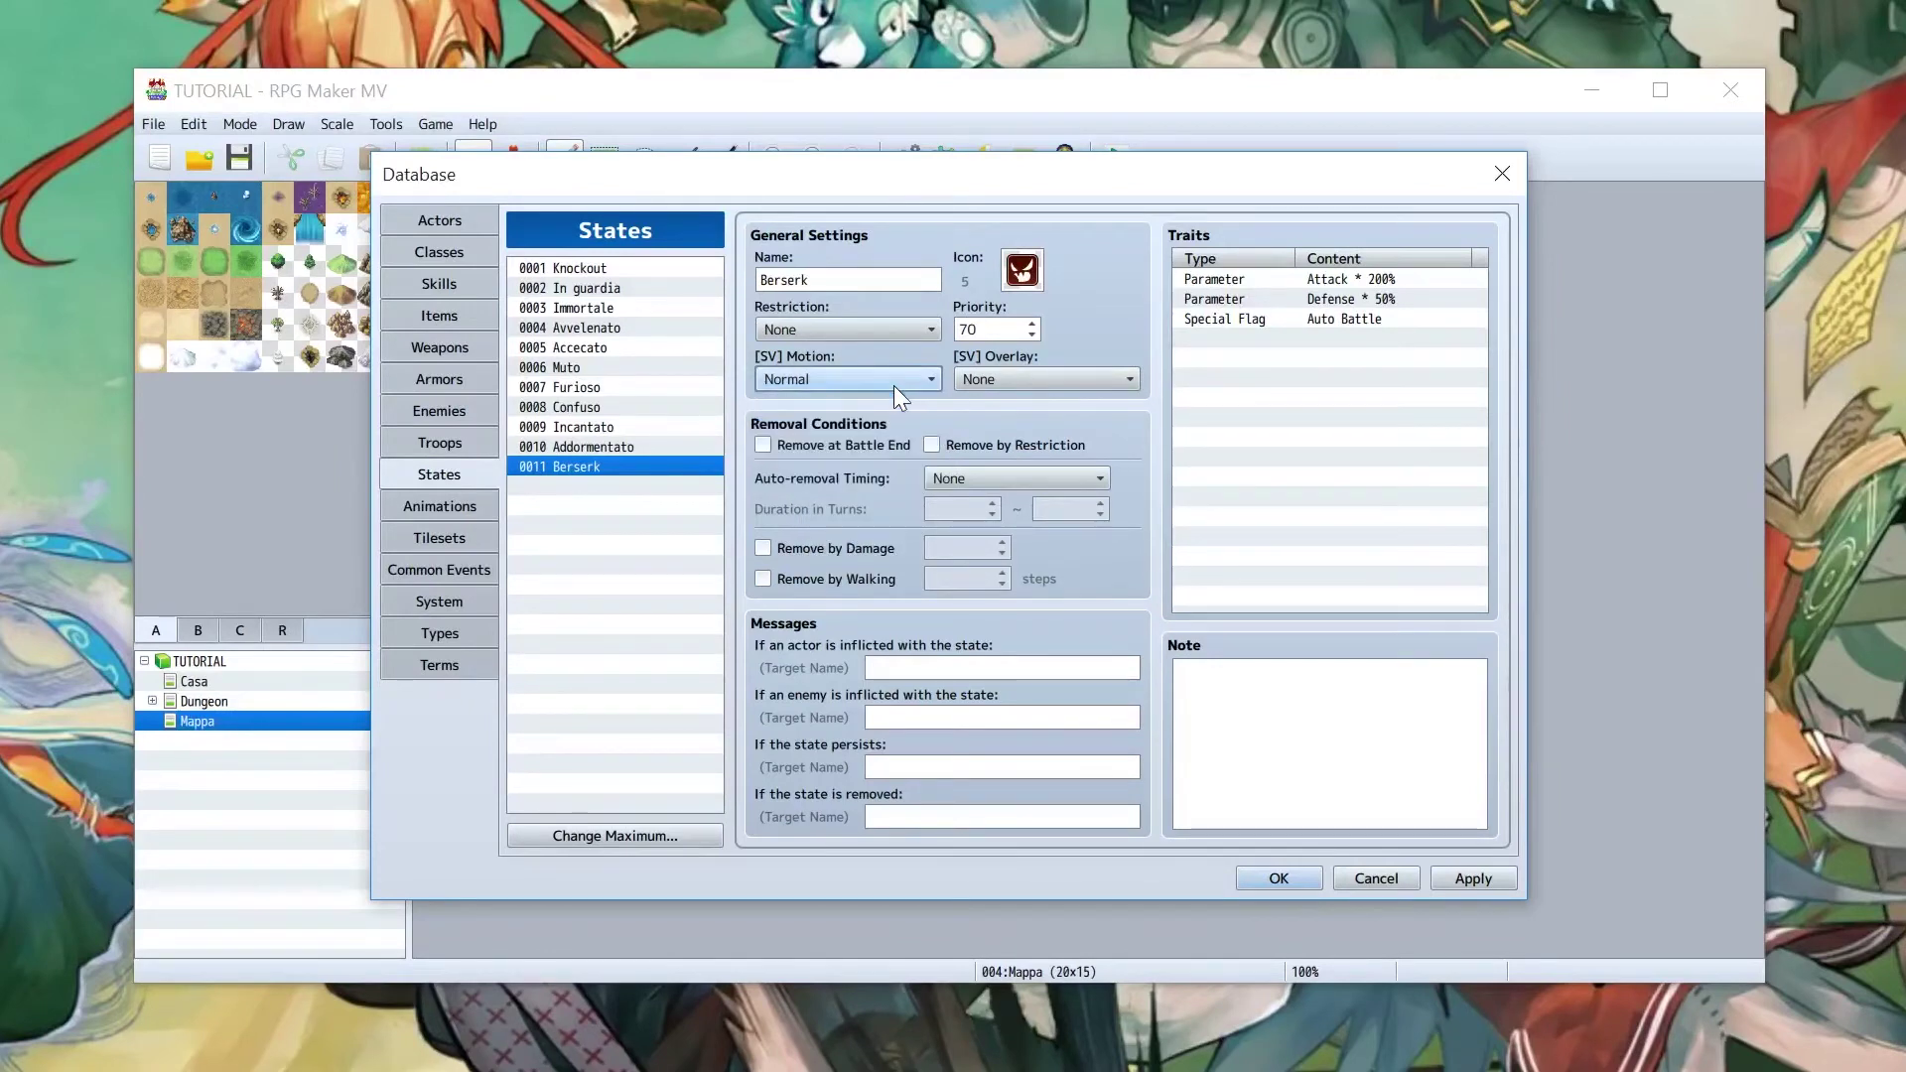
click(995, 385)
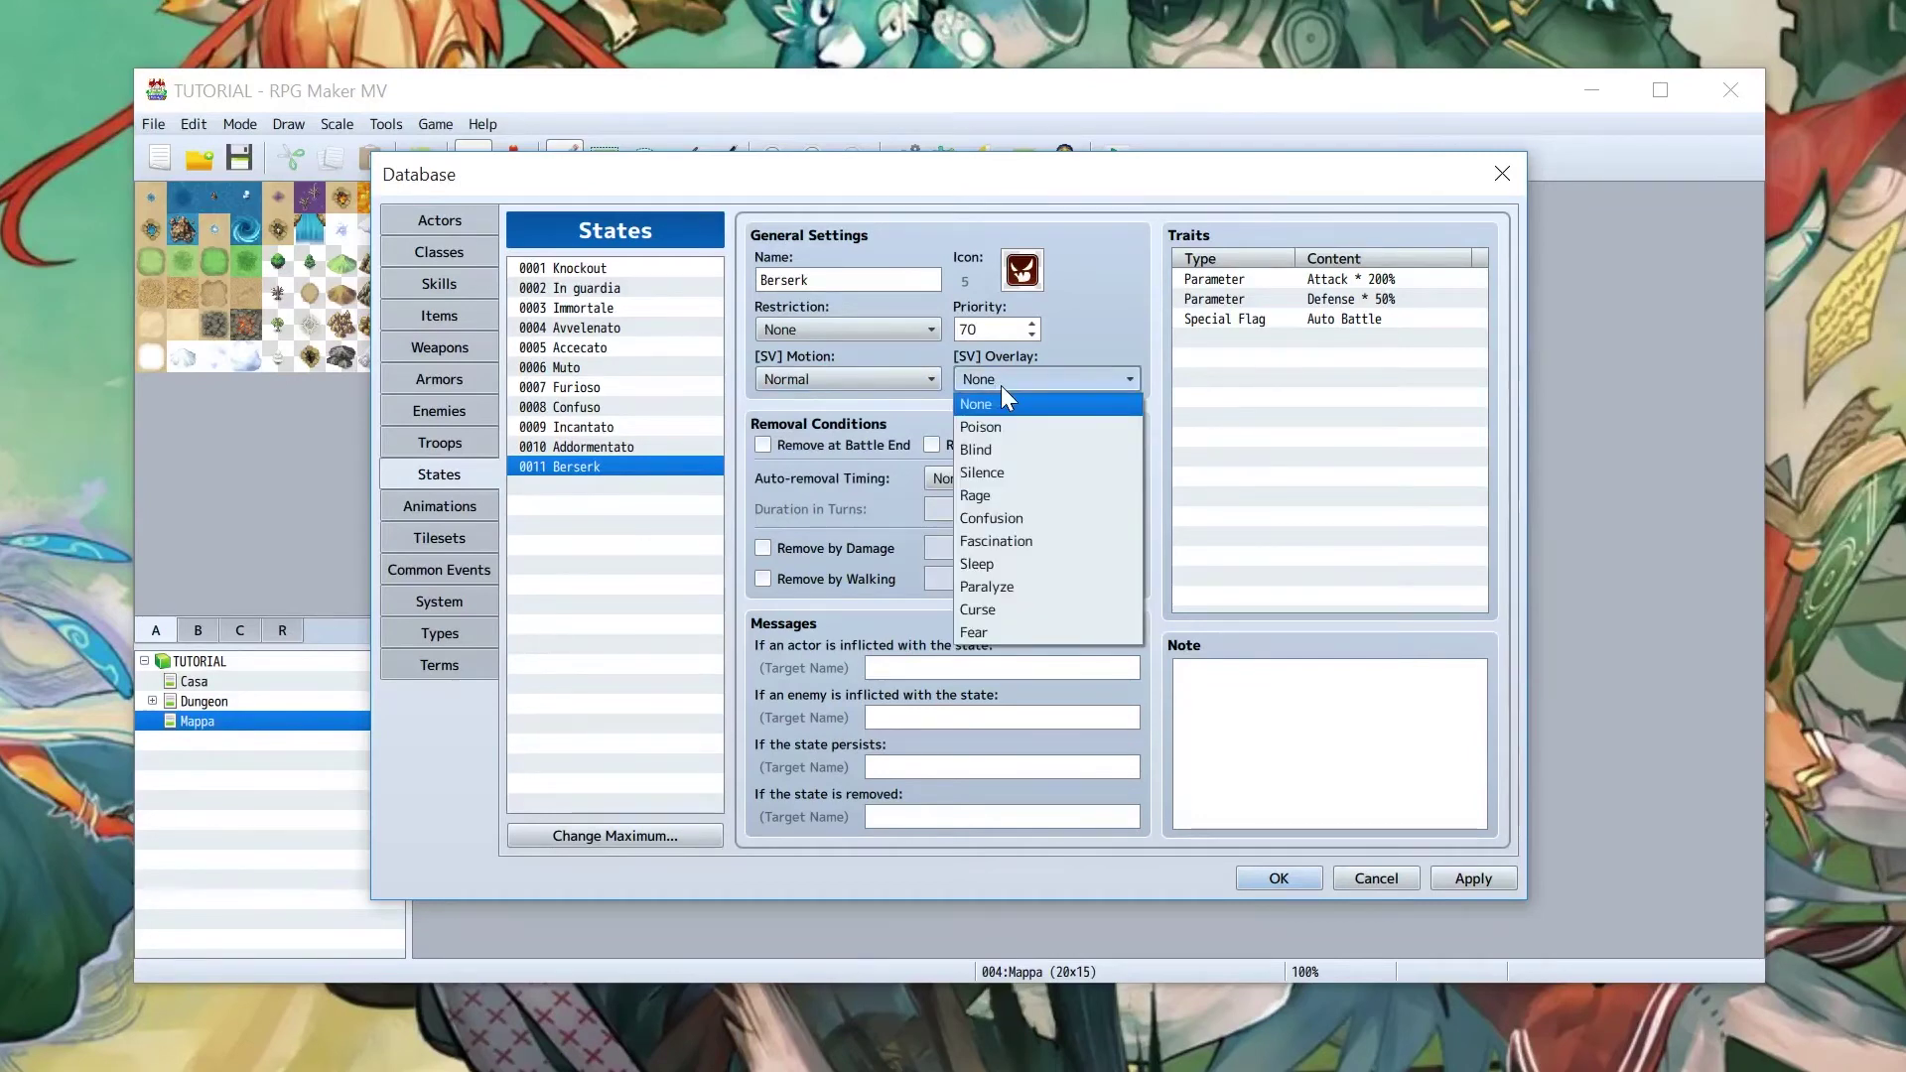
click(1059, 495)
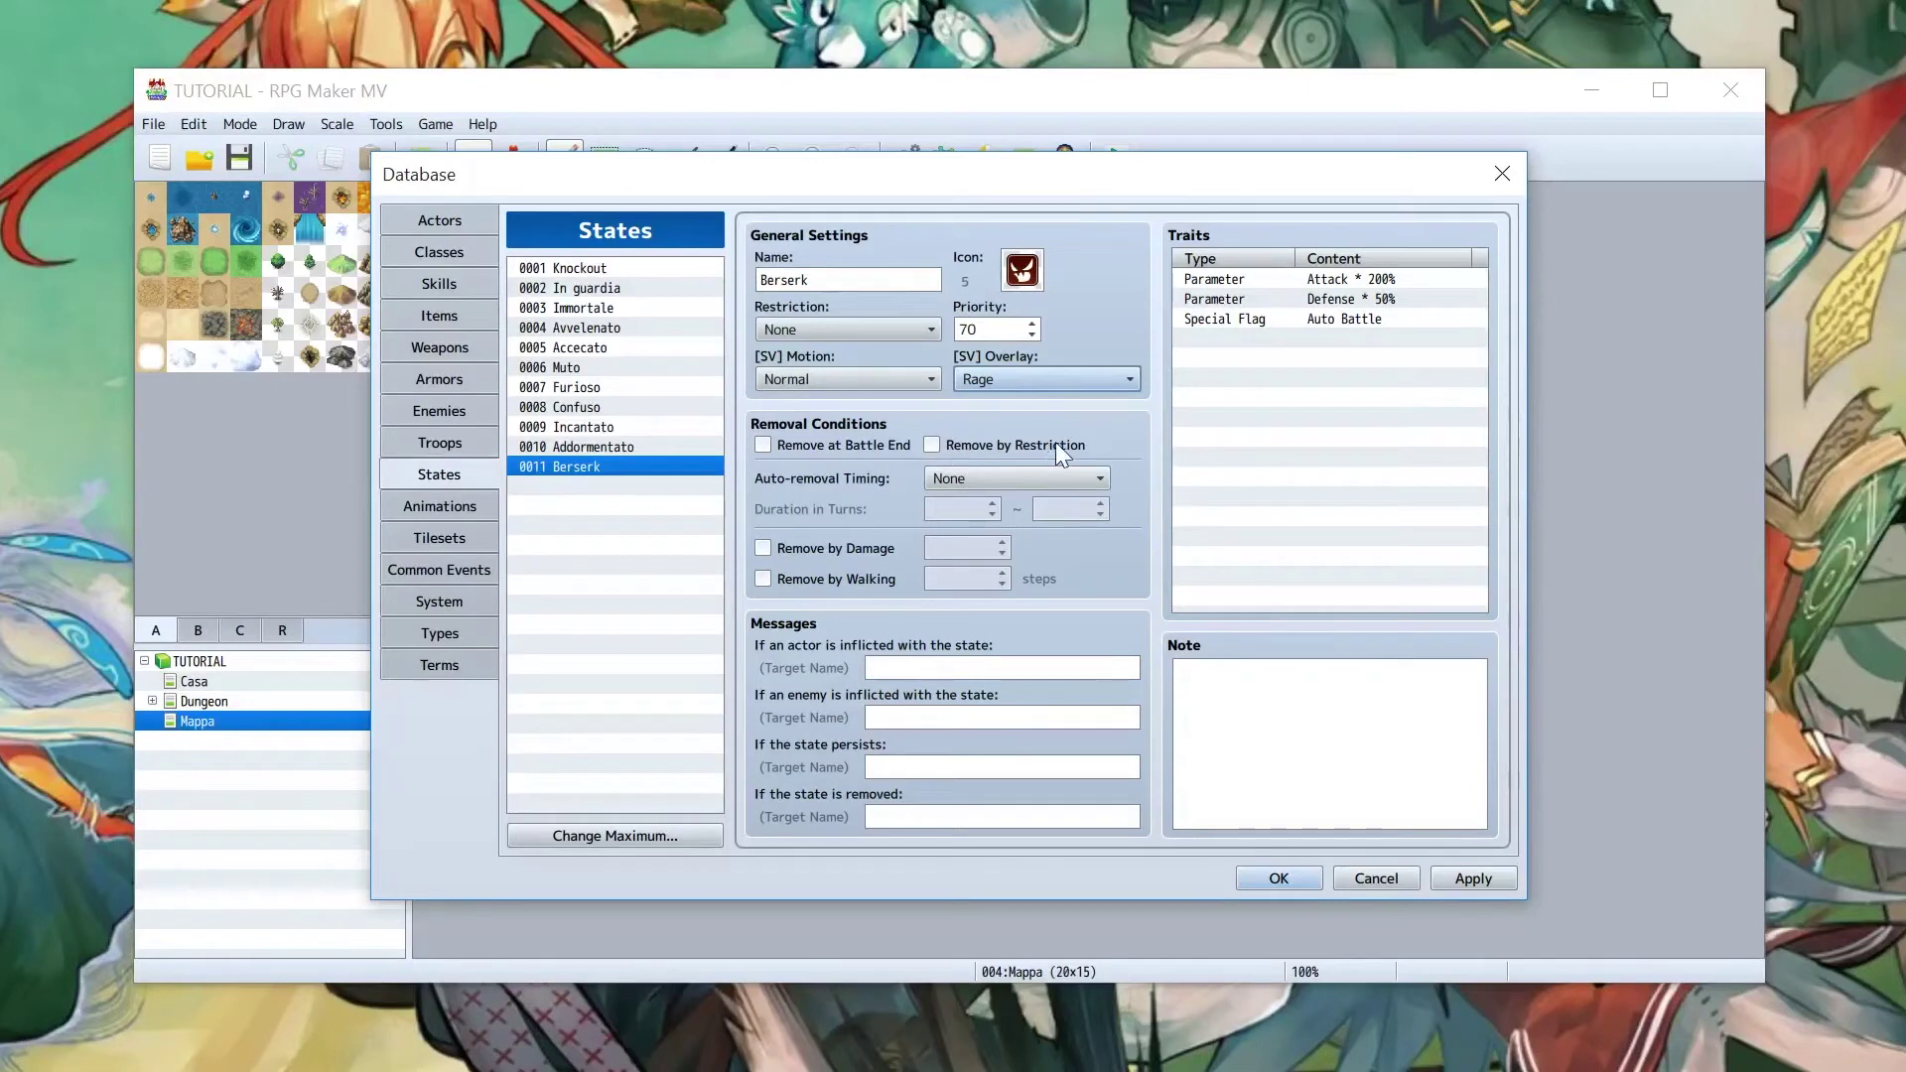
Set Berserk's restriction to Attack an enemy and apply the database changes
click(813, 324)
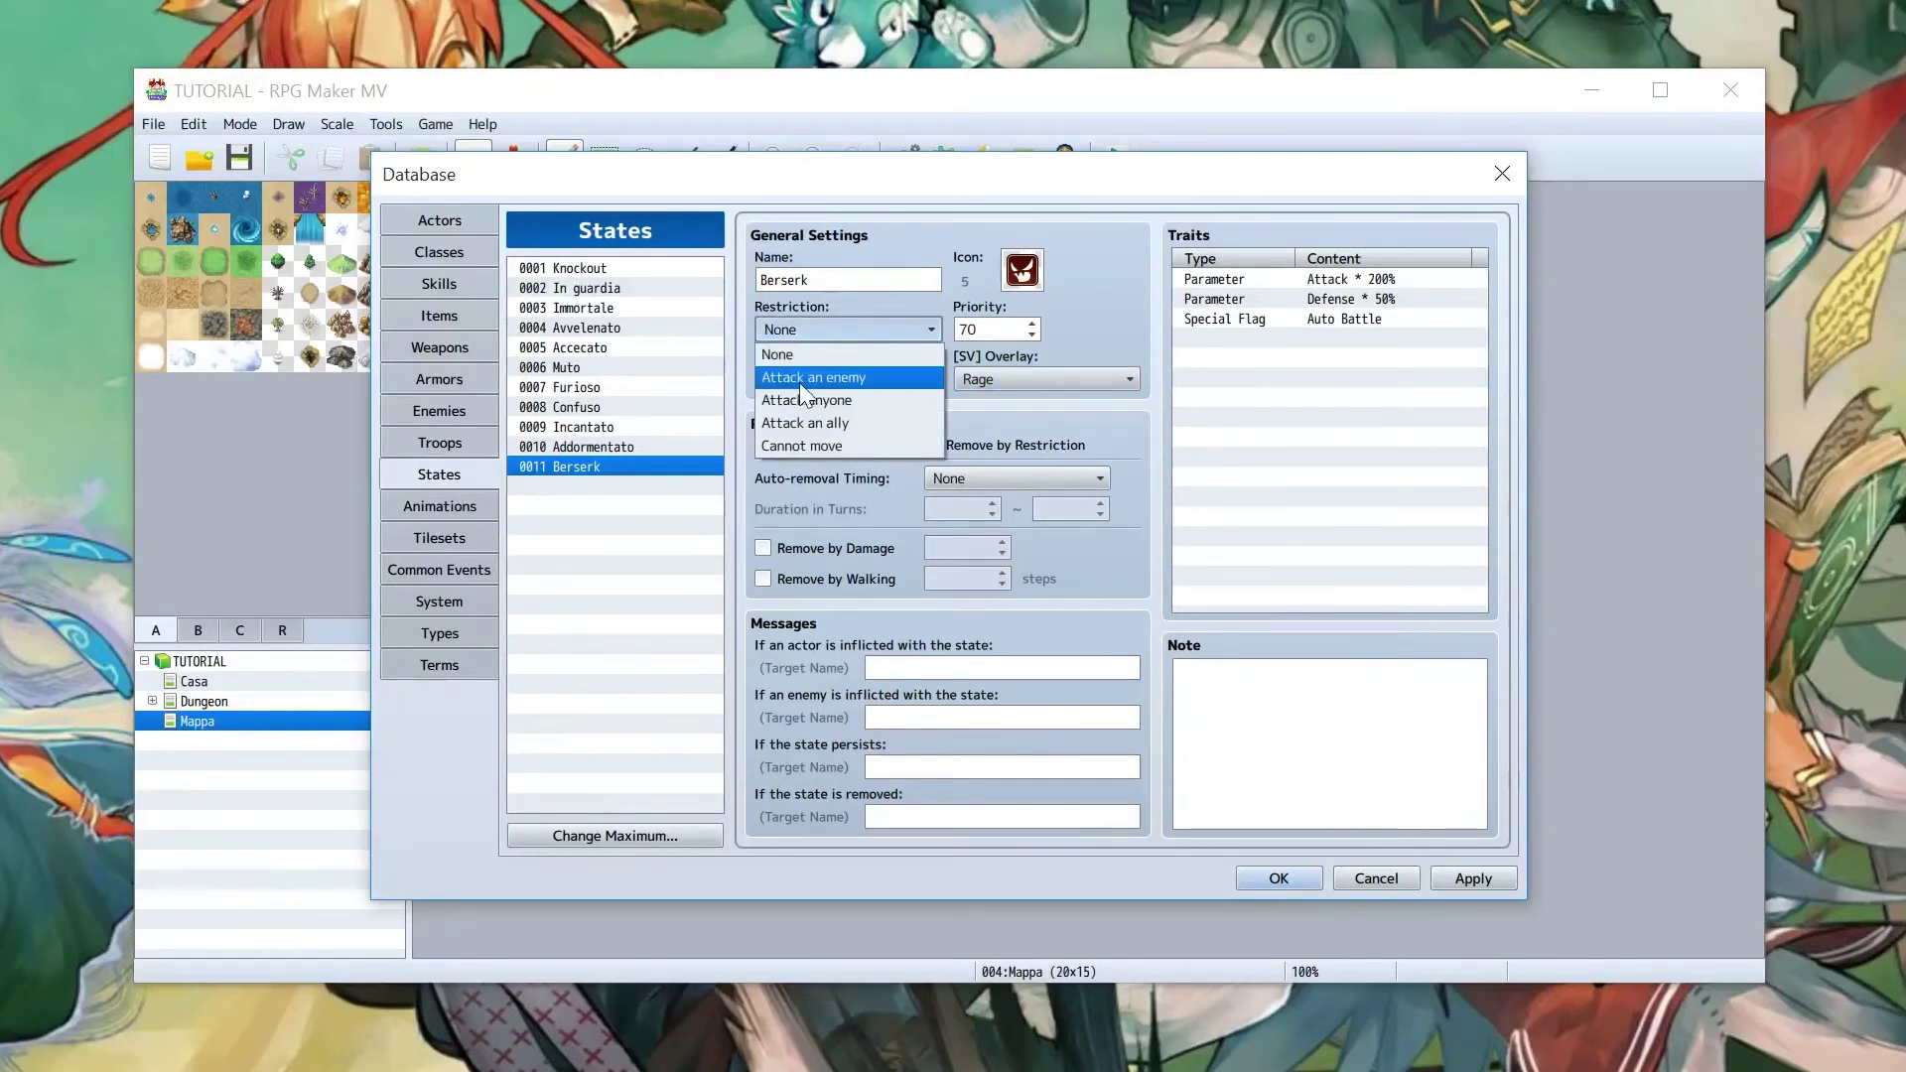
click(885, 379)
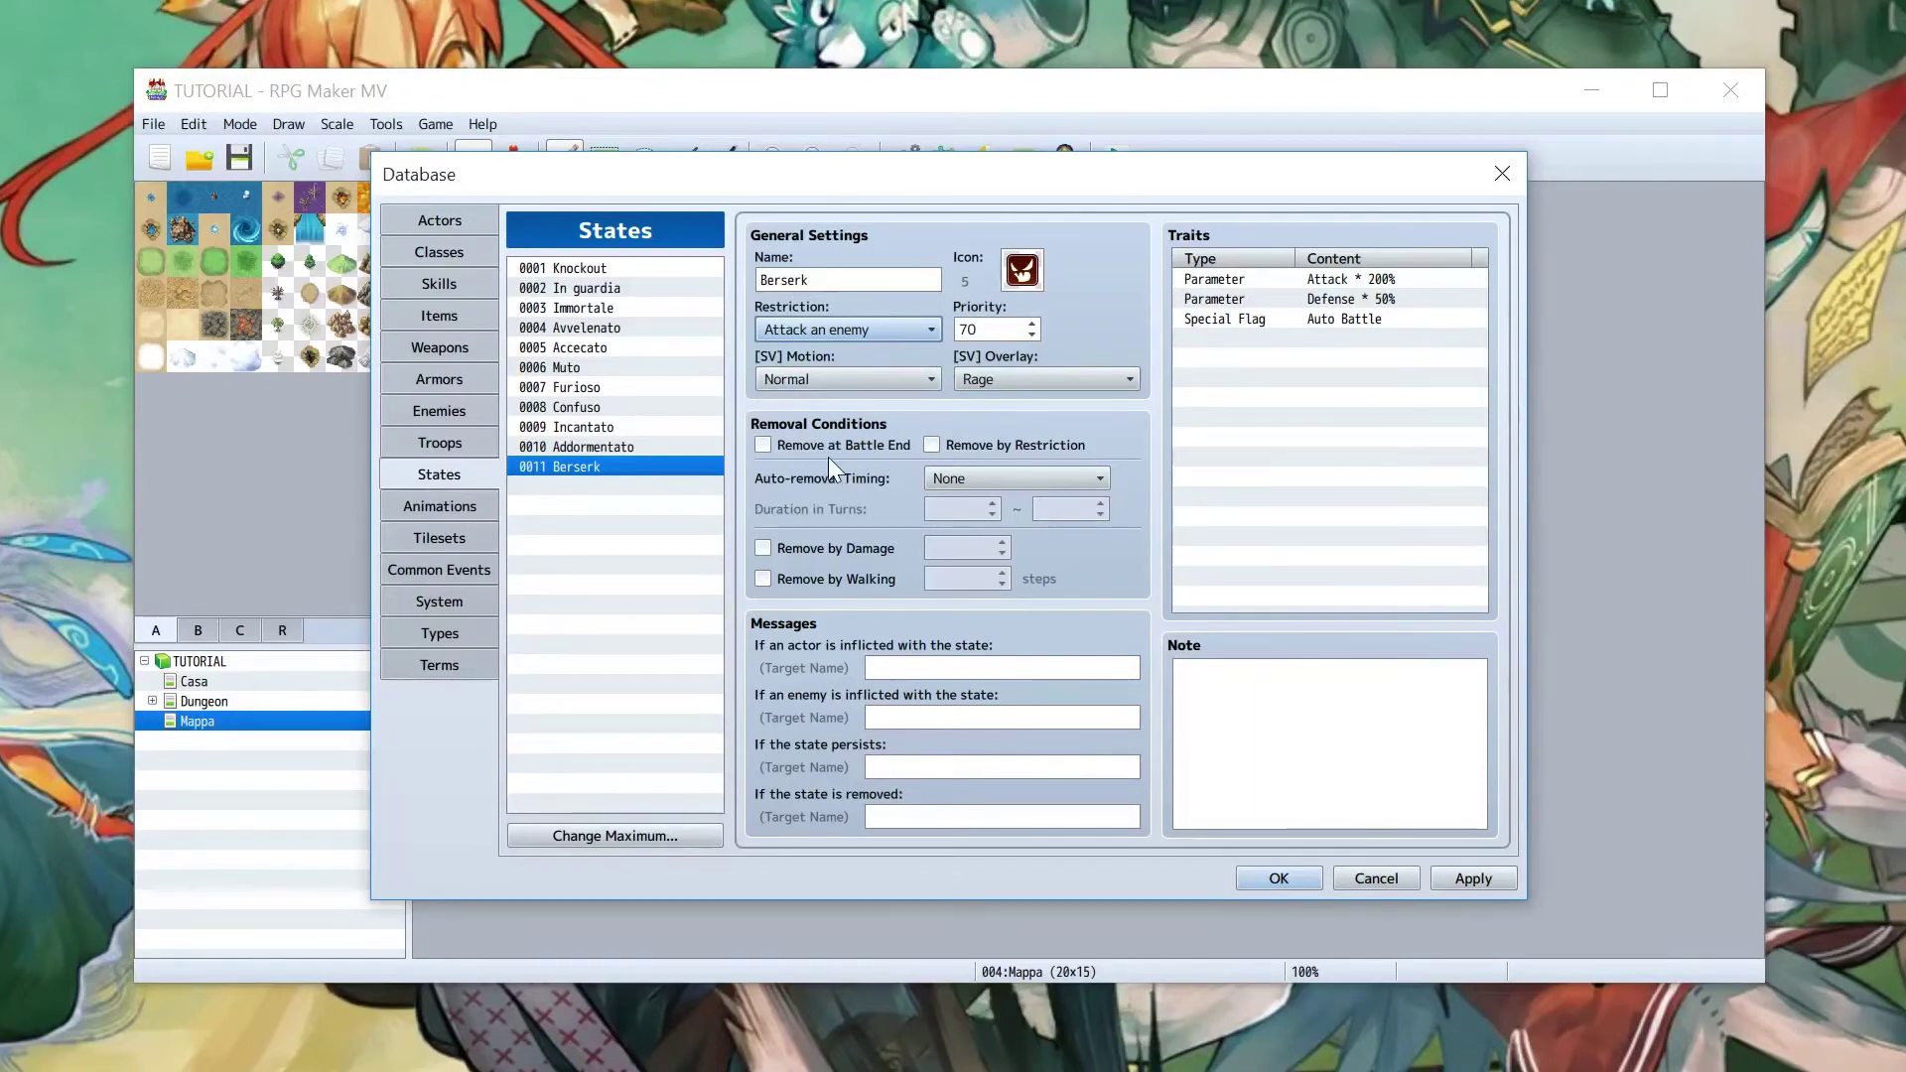
click(1469, 869)
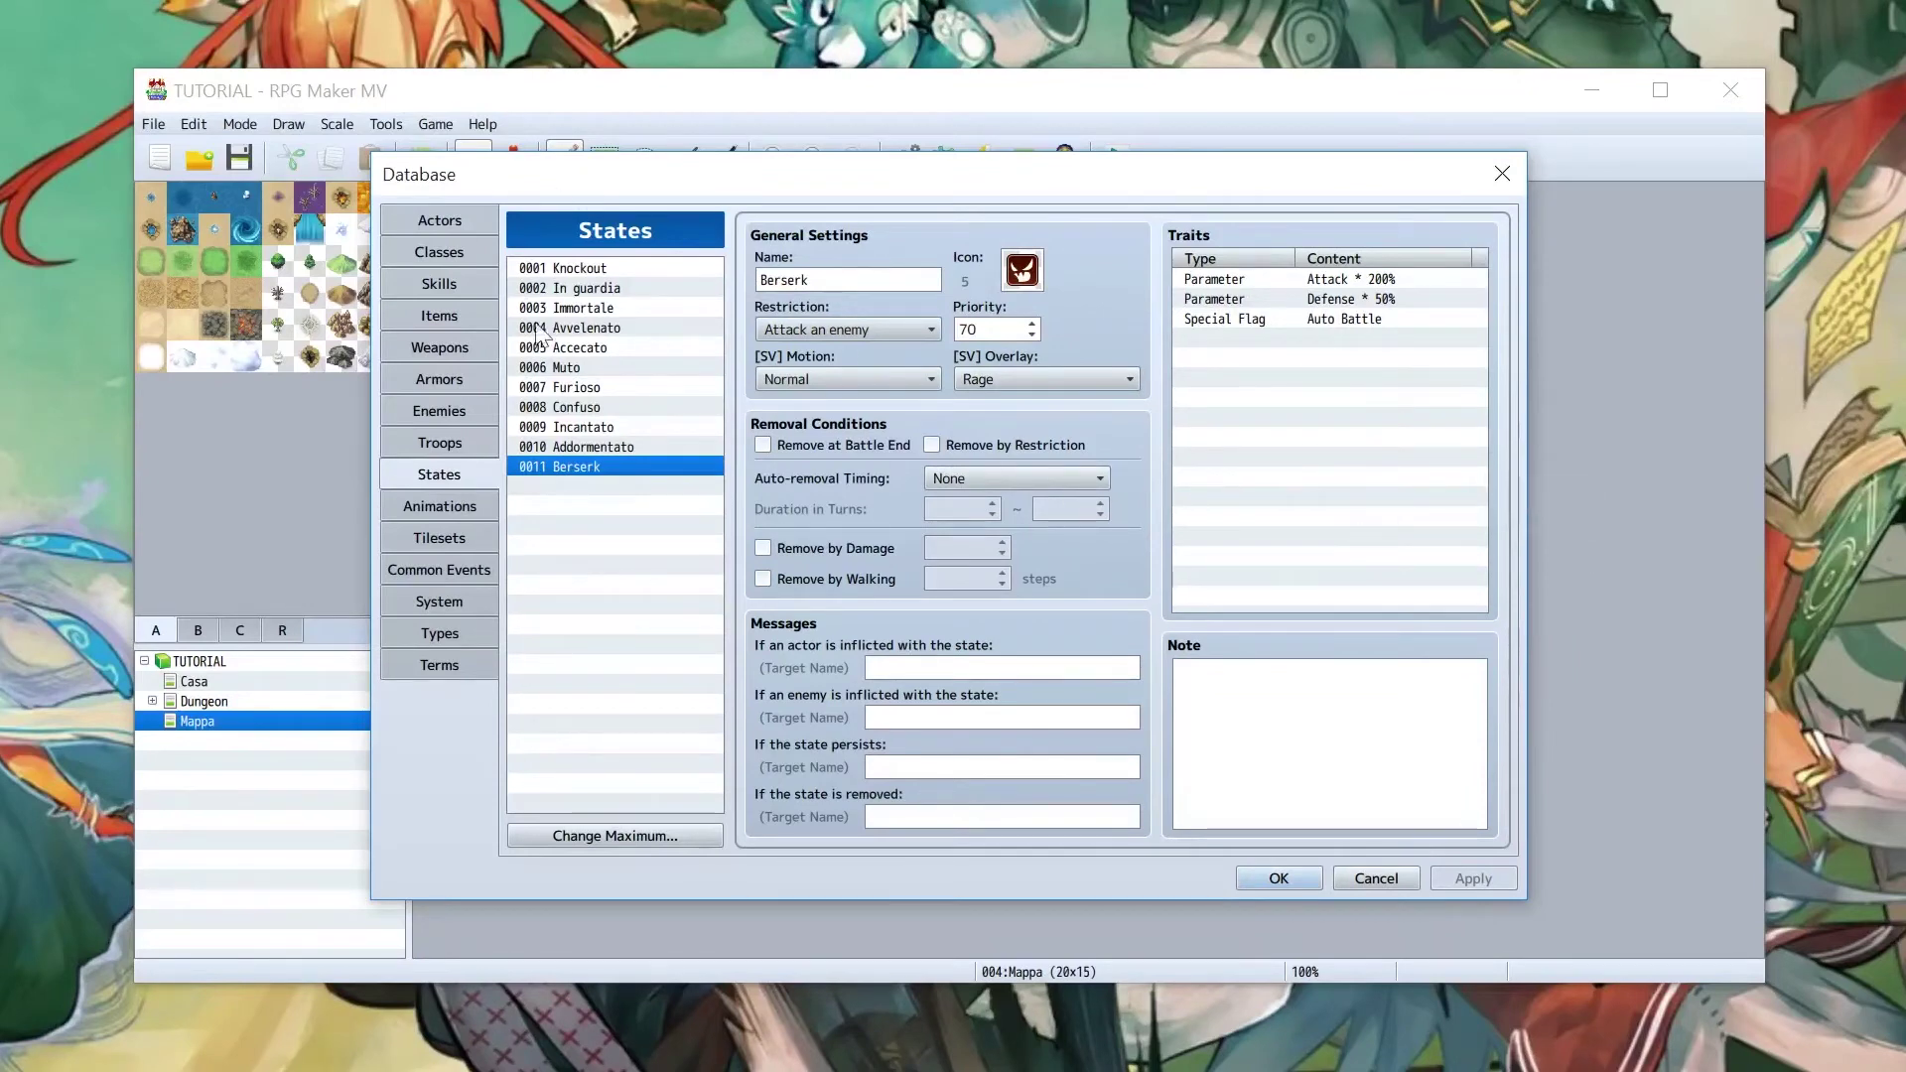
Extend the database's Items list to 5 entries and select the new blank item
click(467, 320)
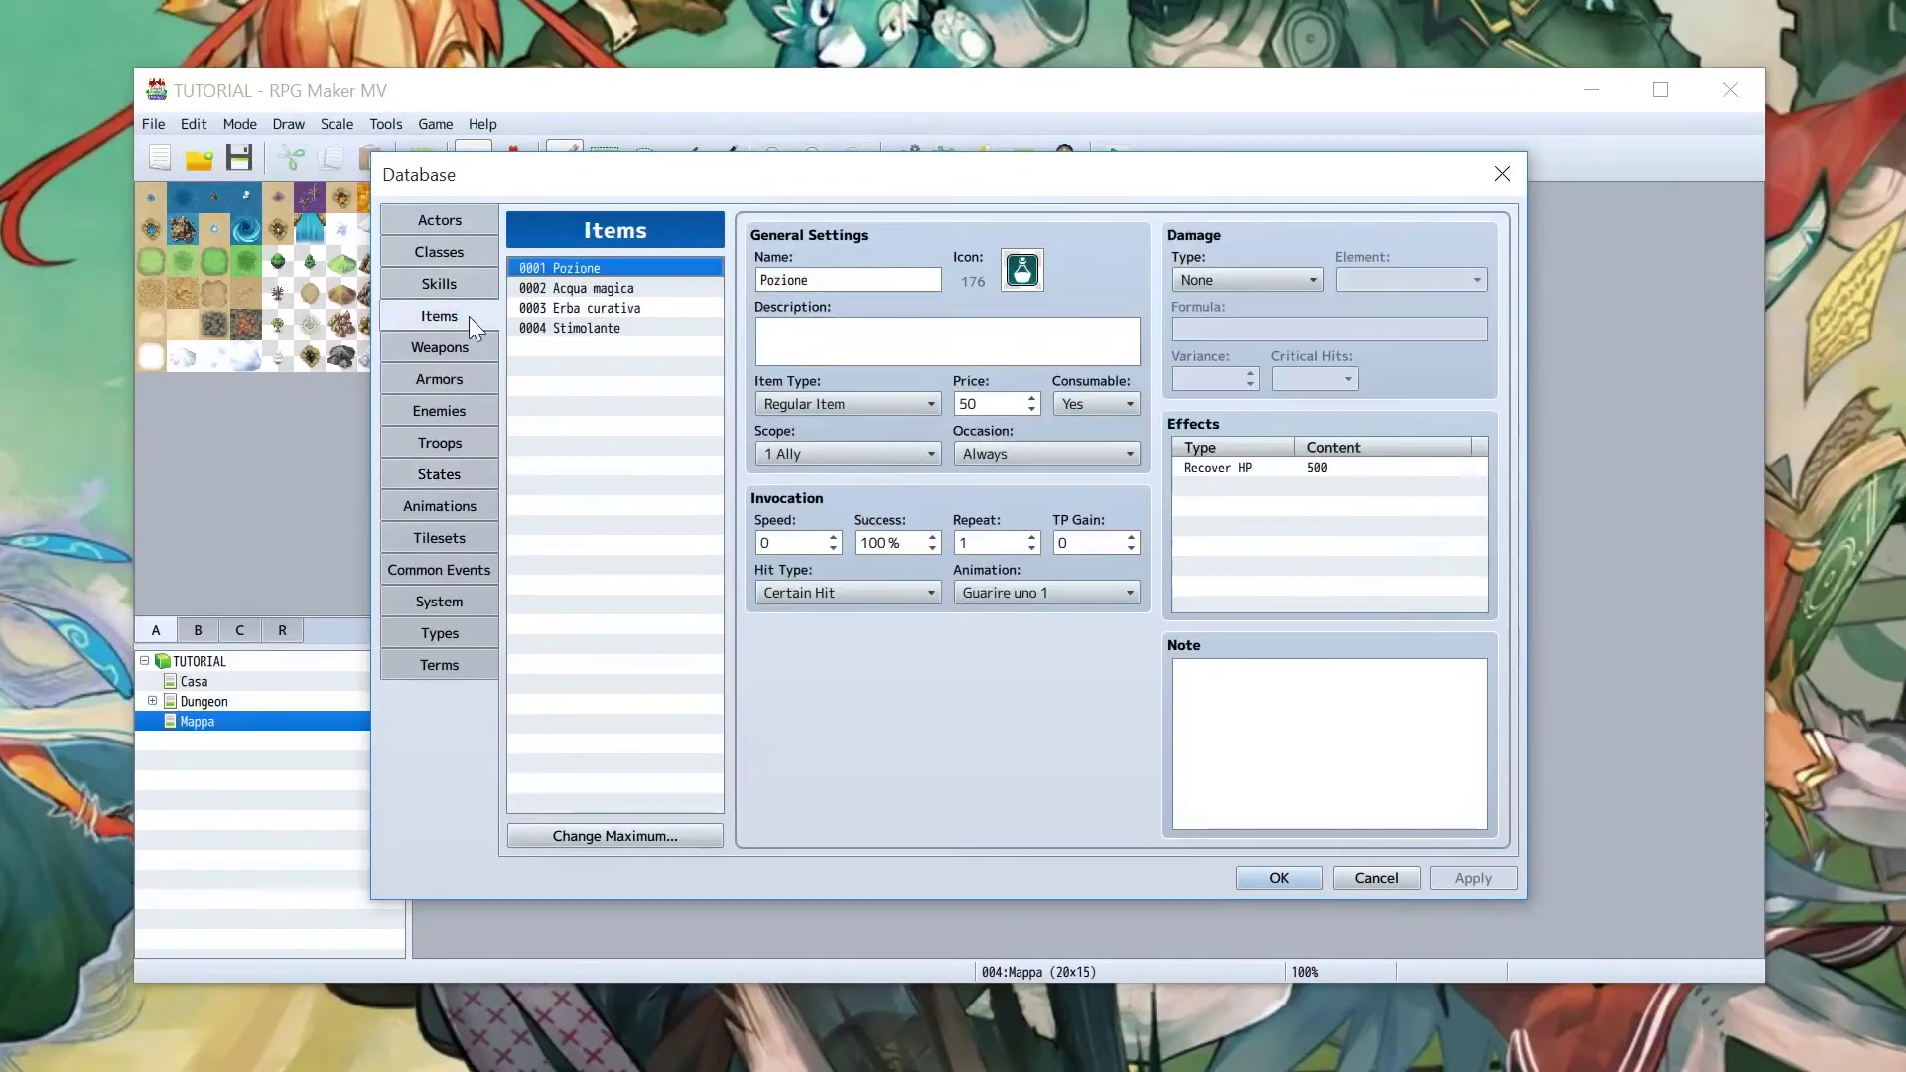
click(607, 835)
click(604, 822)
click(582, 862)
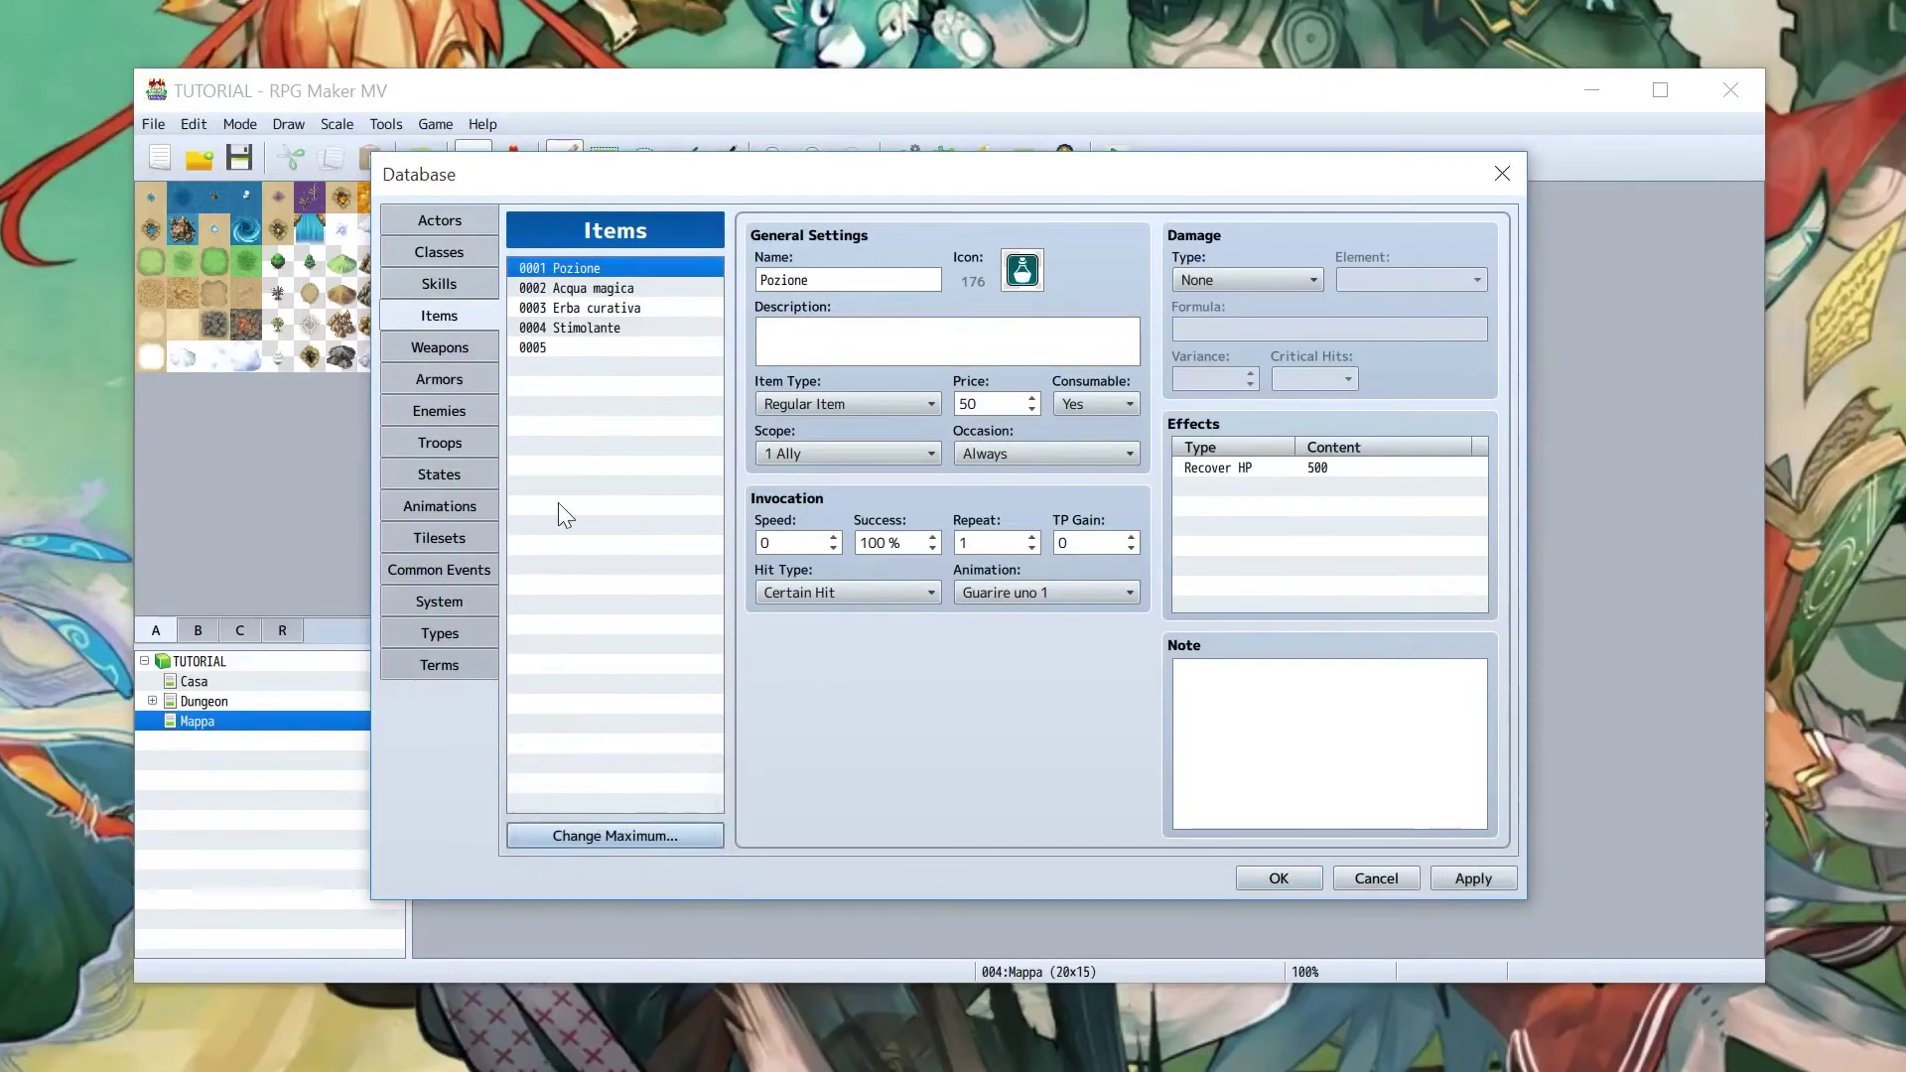
click(596, 348)
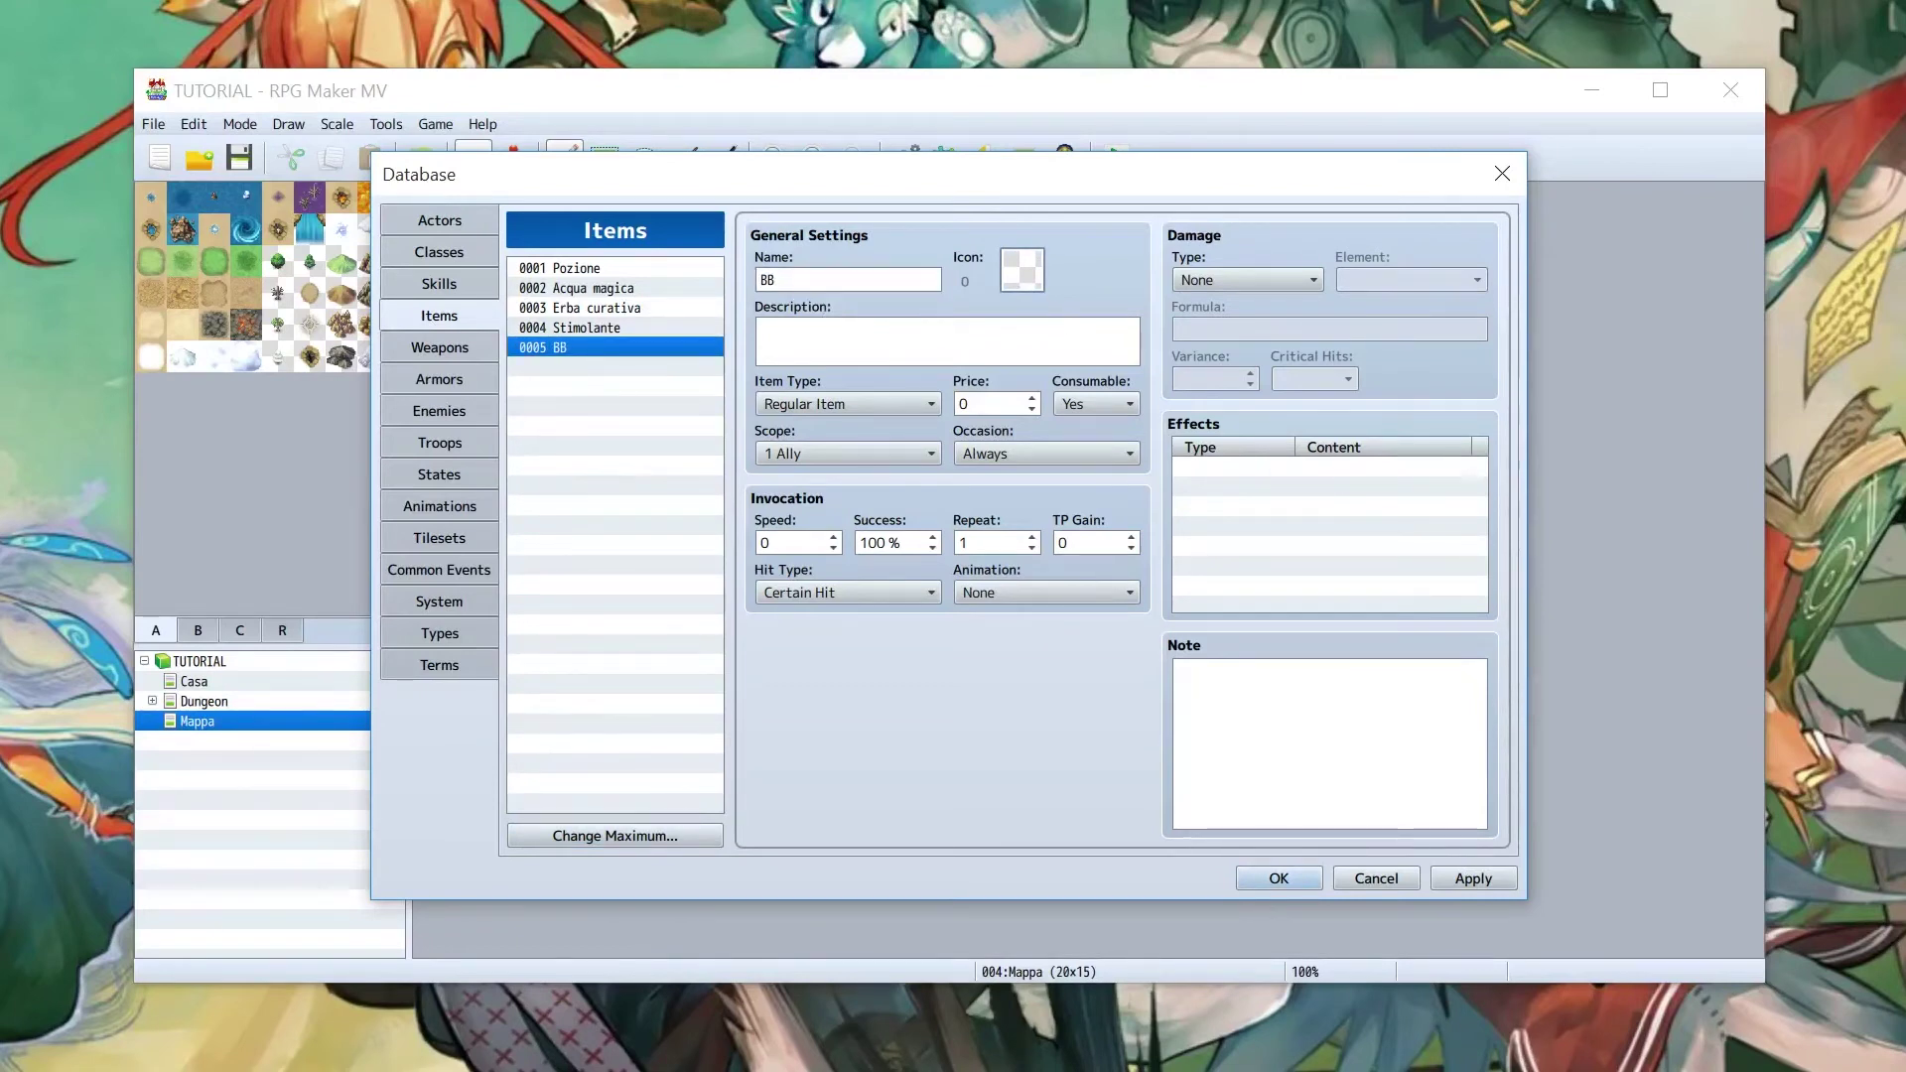
Name the new item AutoBerserk and assign it icon 77
key(BackSpace)
key(BackSpace)
text(AutoBerserk)
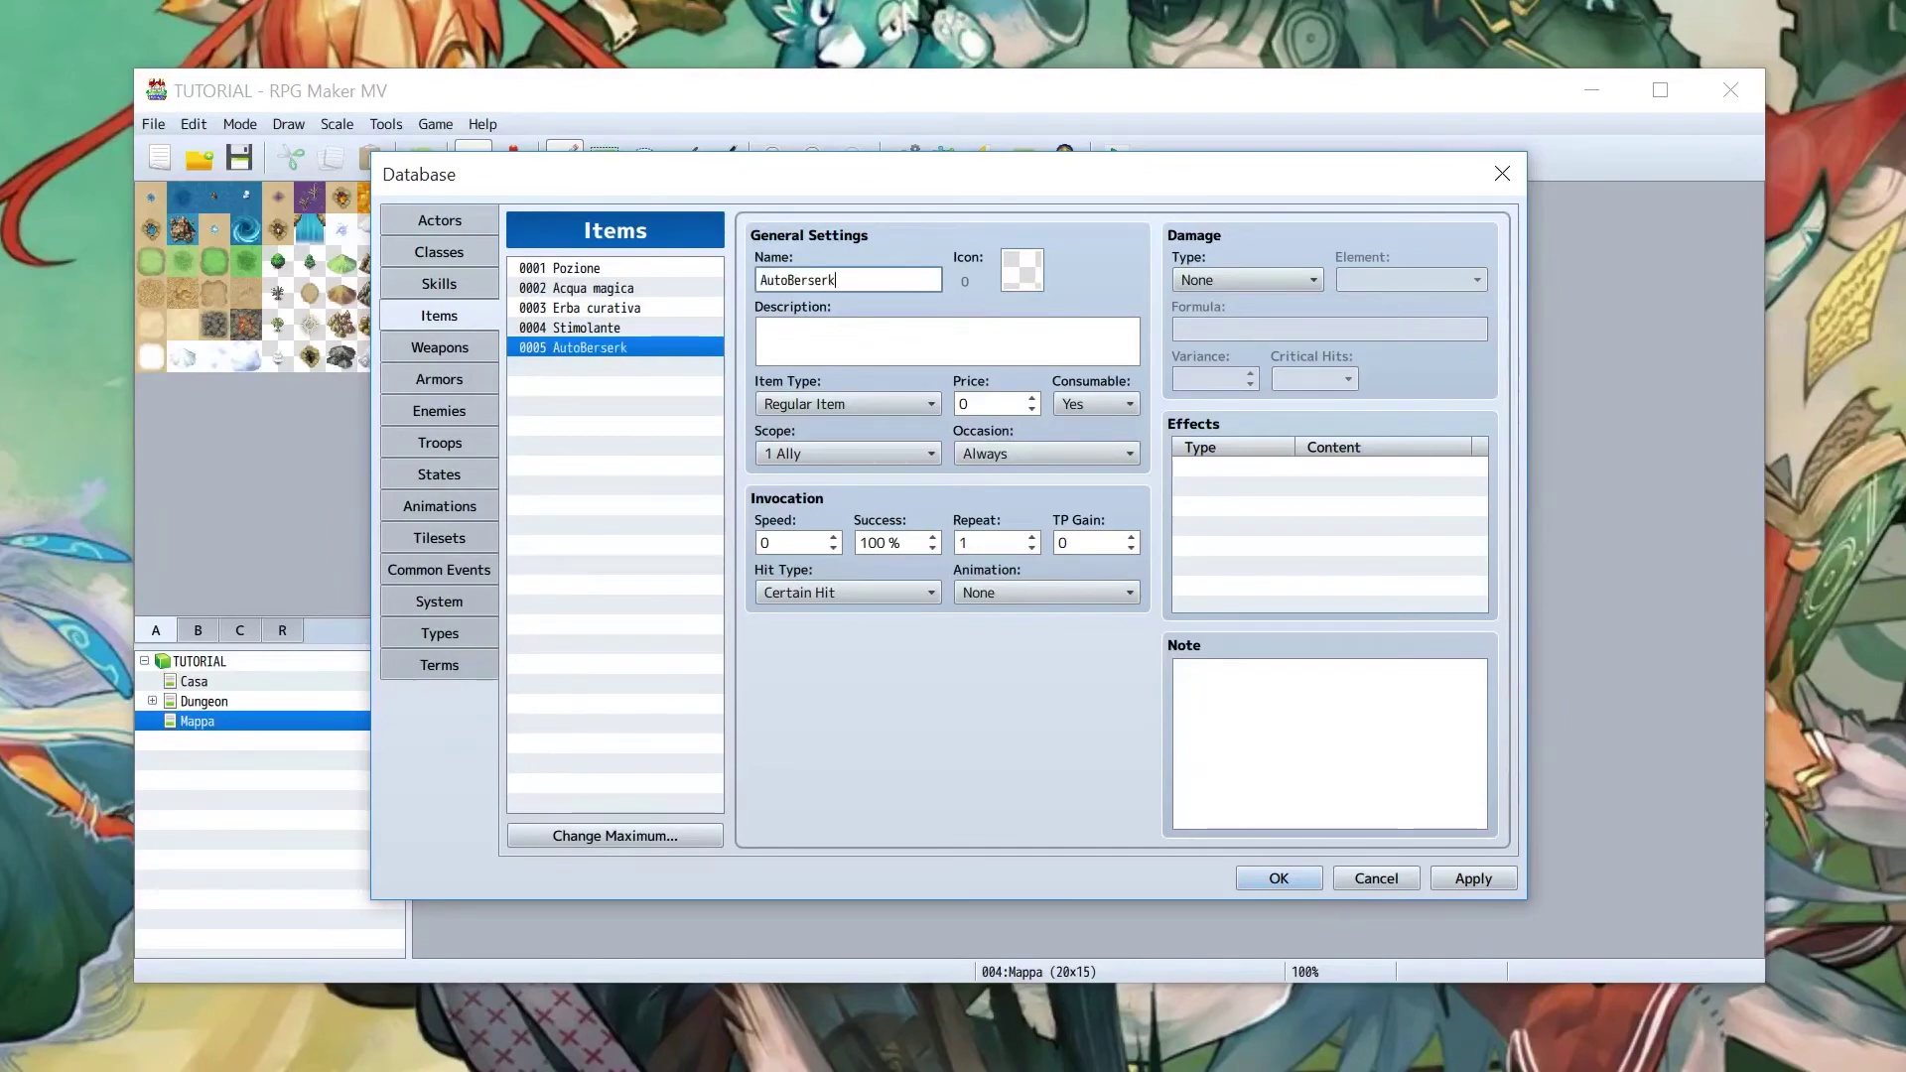
double_click(1022, 270)
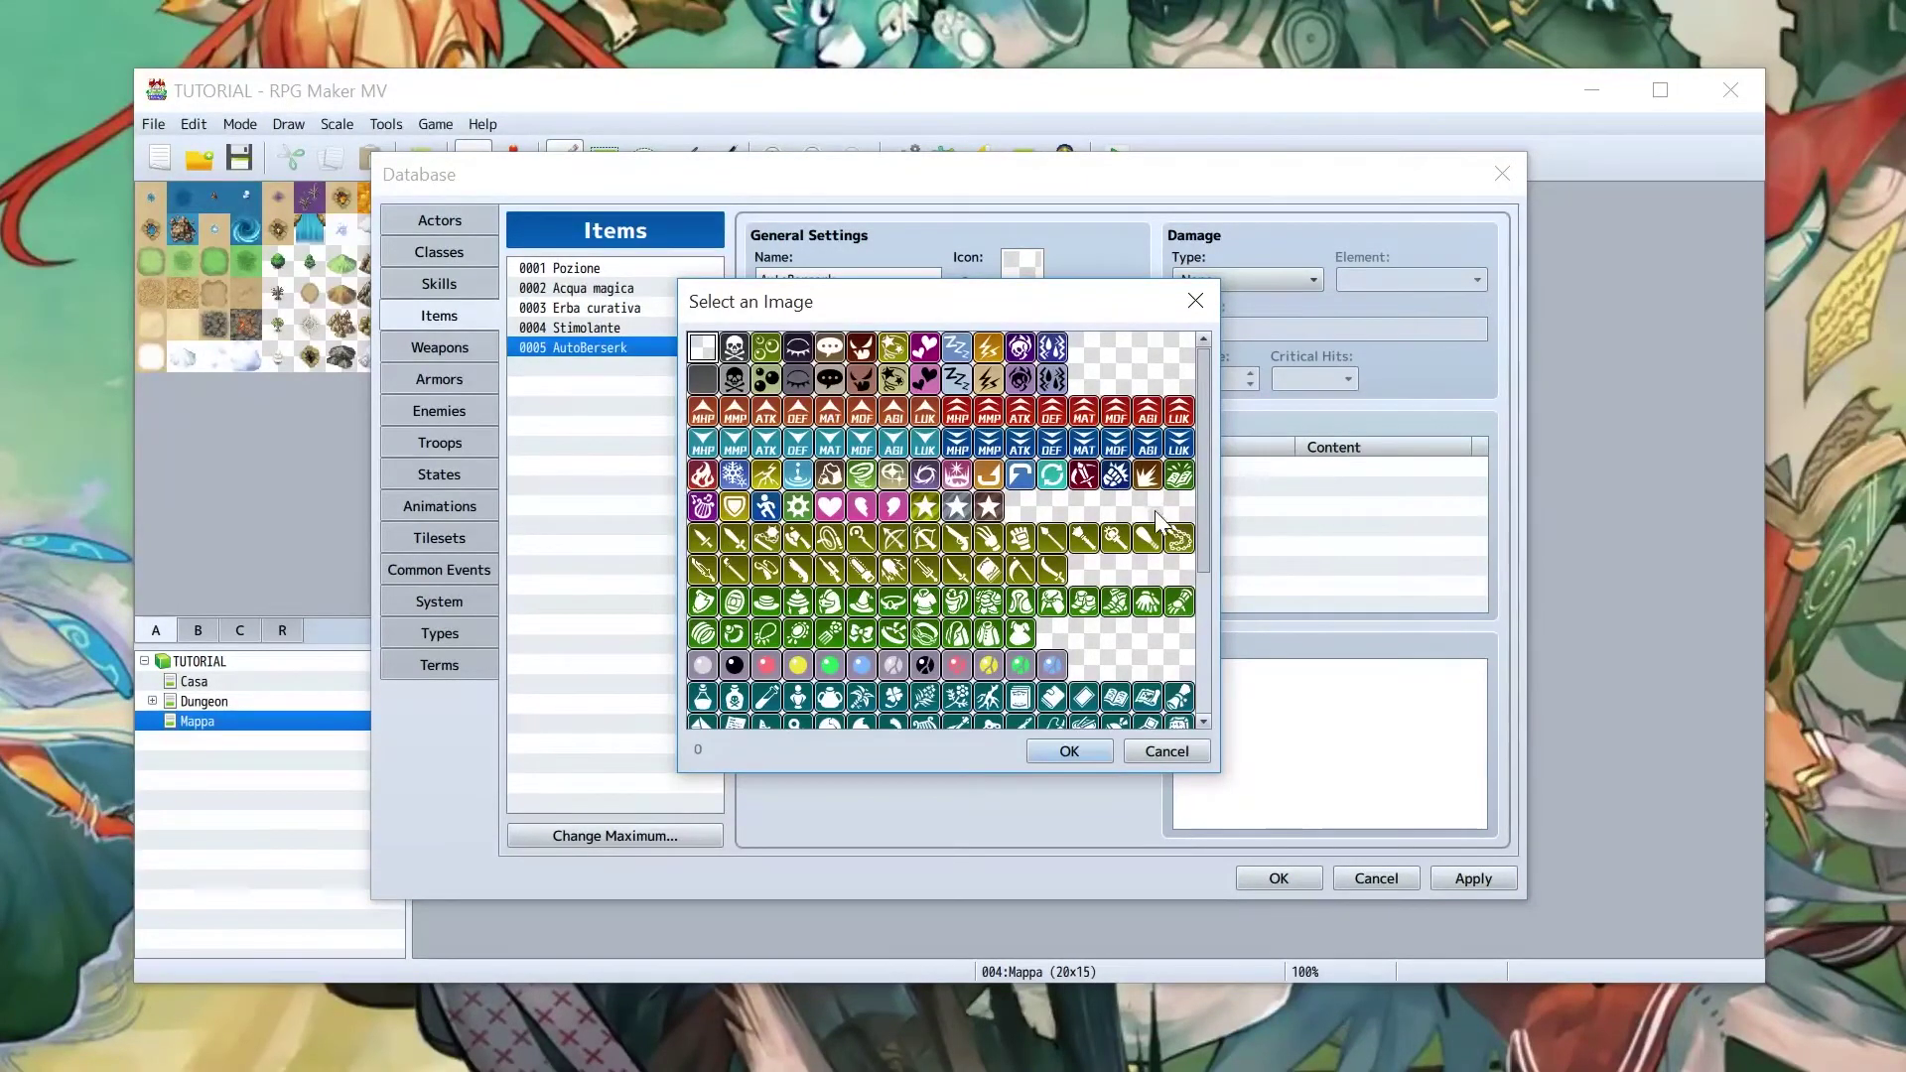
double_click(1115, 474)
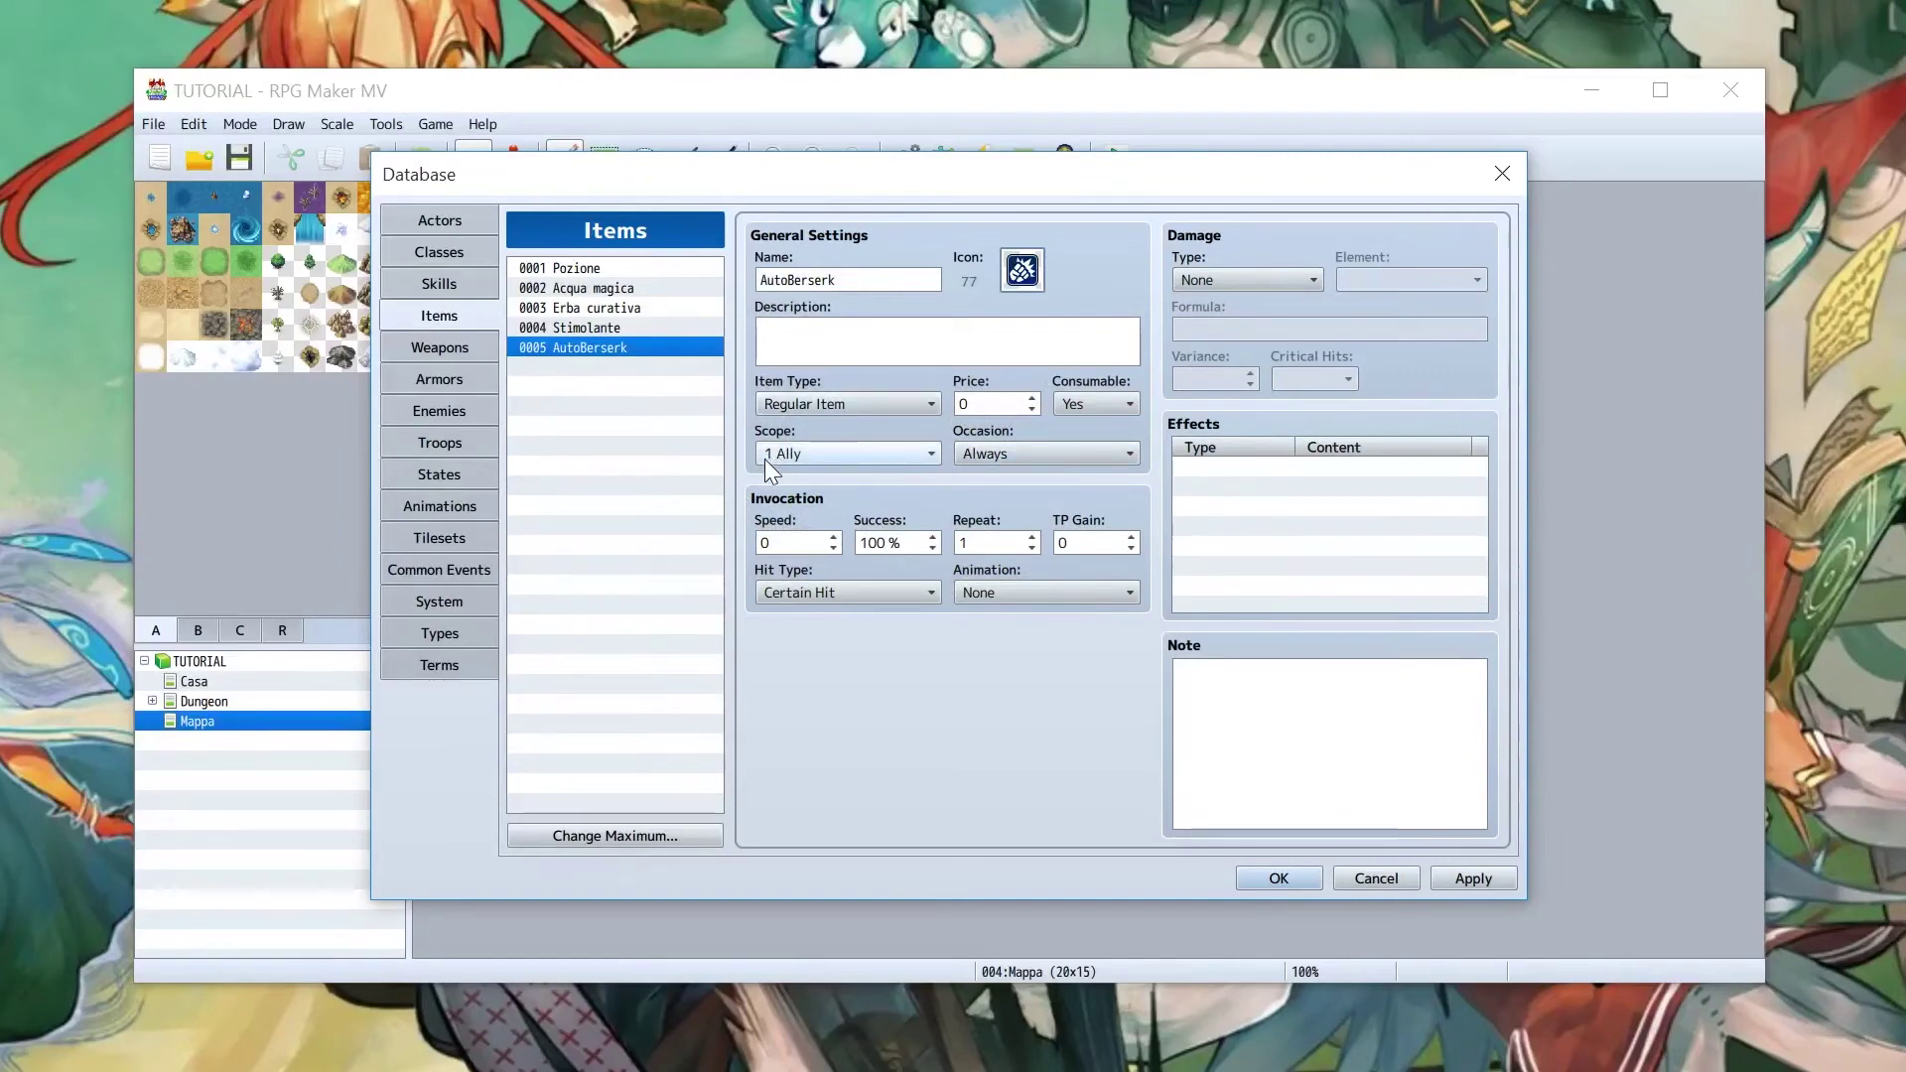
Keep AutoBerserk's occasion at Always, add an Add State effect for Berserk at 100%, and apply the database changes
click(1030, 453)
click(1031, 452)
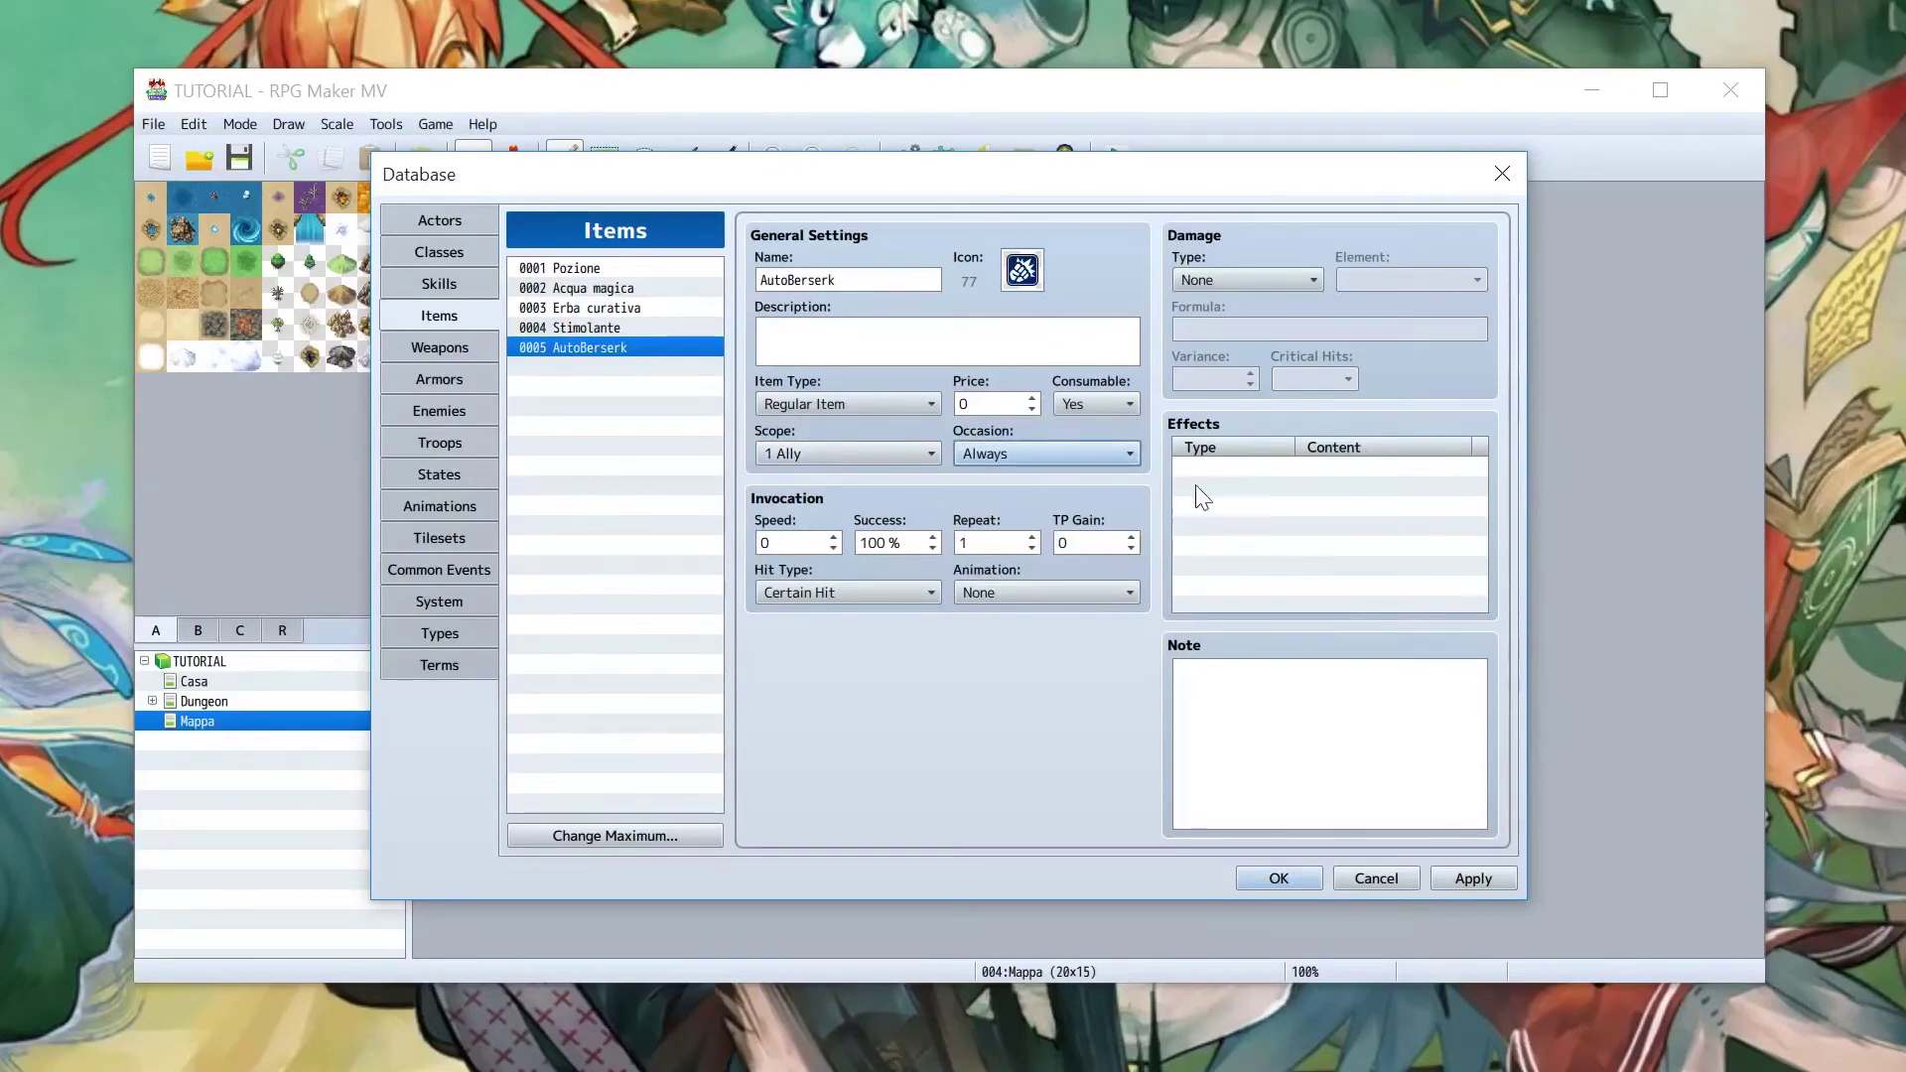
double_click(1254, 503)
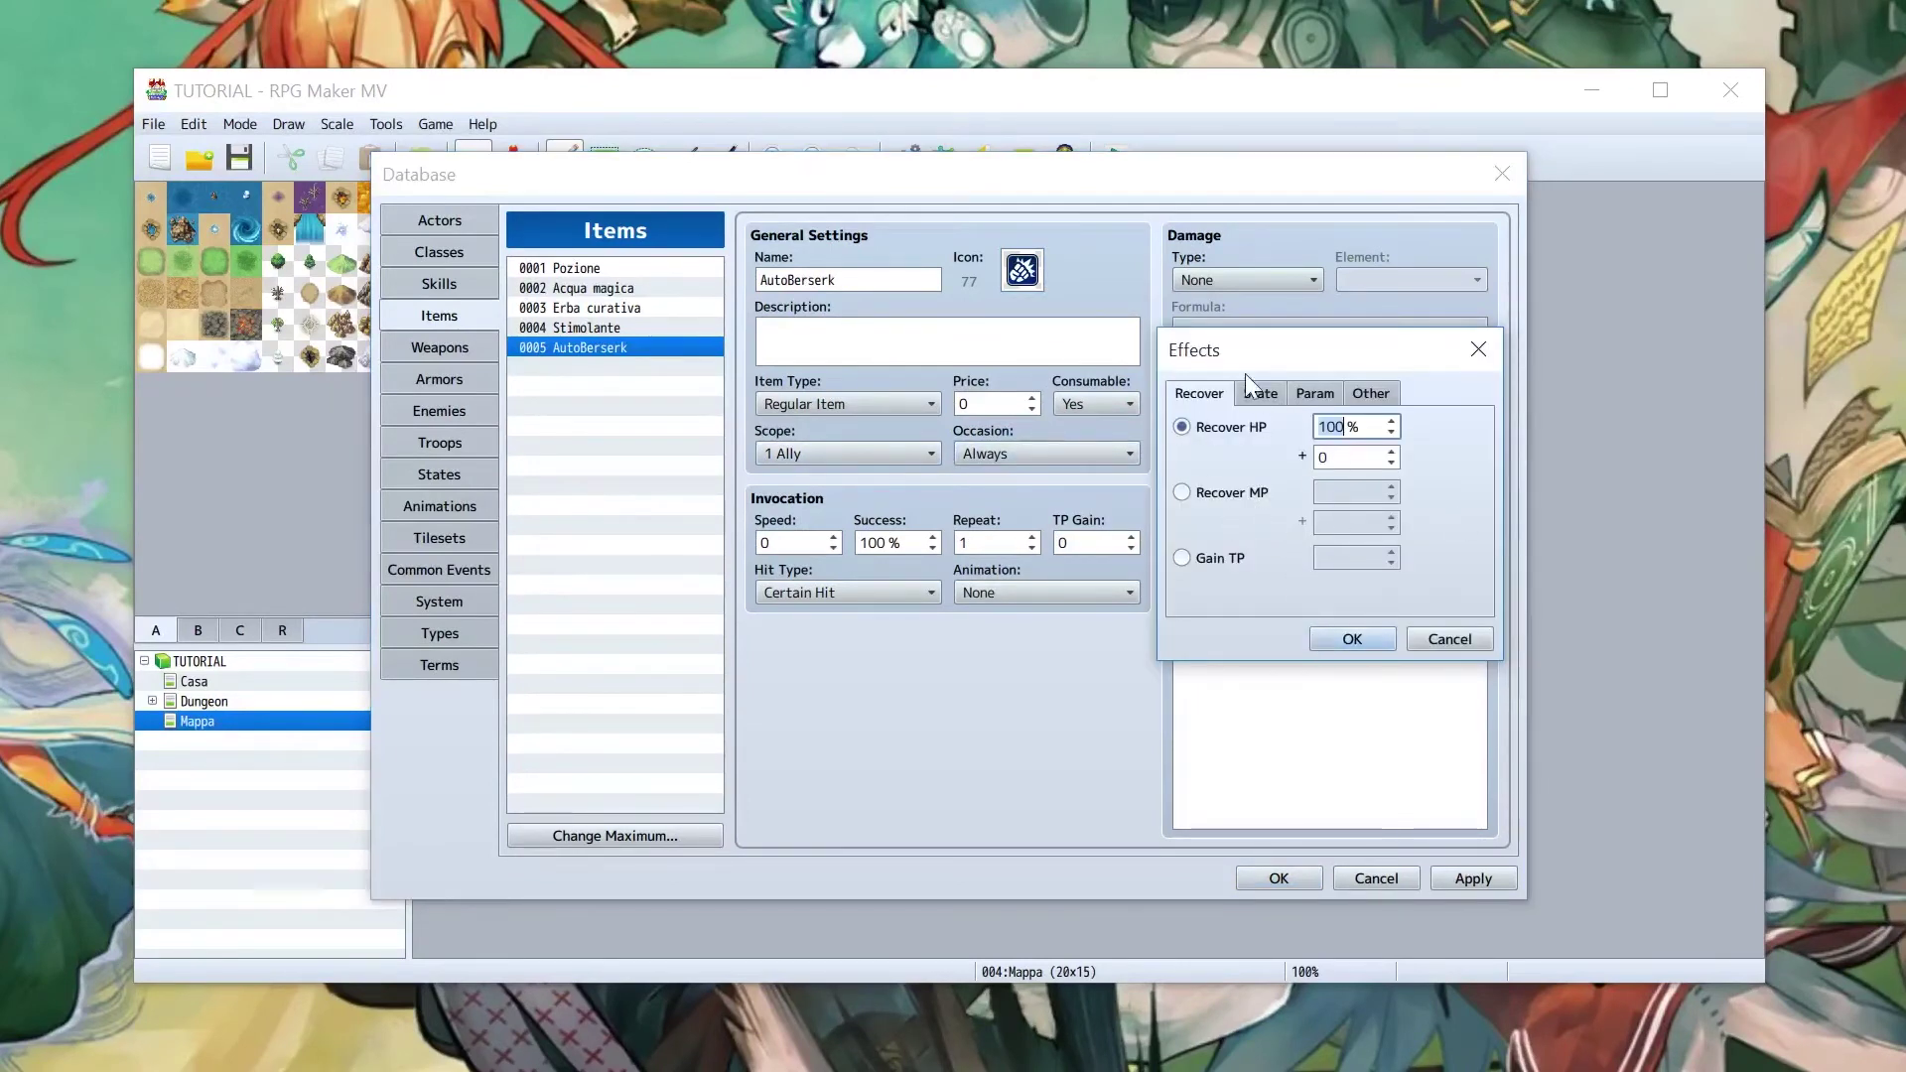
click(1246, 402)
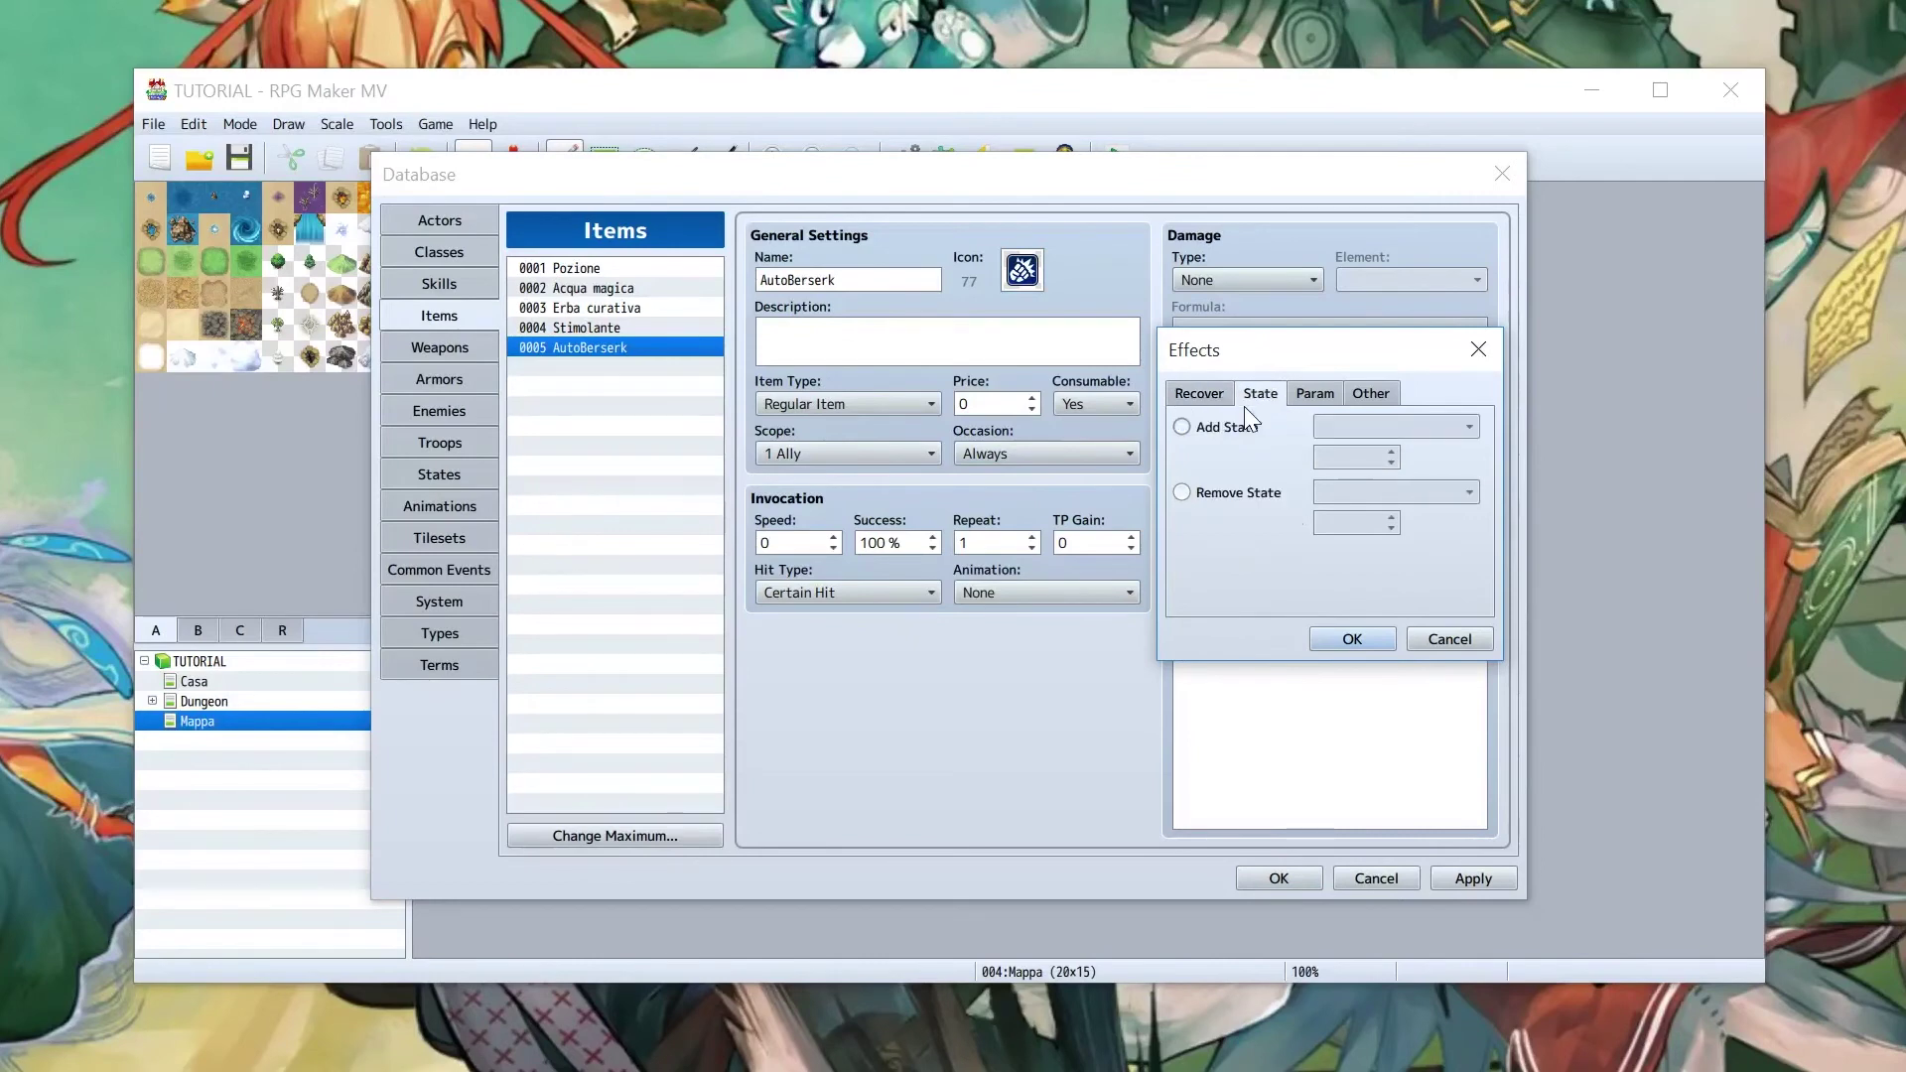
click(1231, 429)
click(1392, 426)
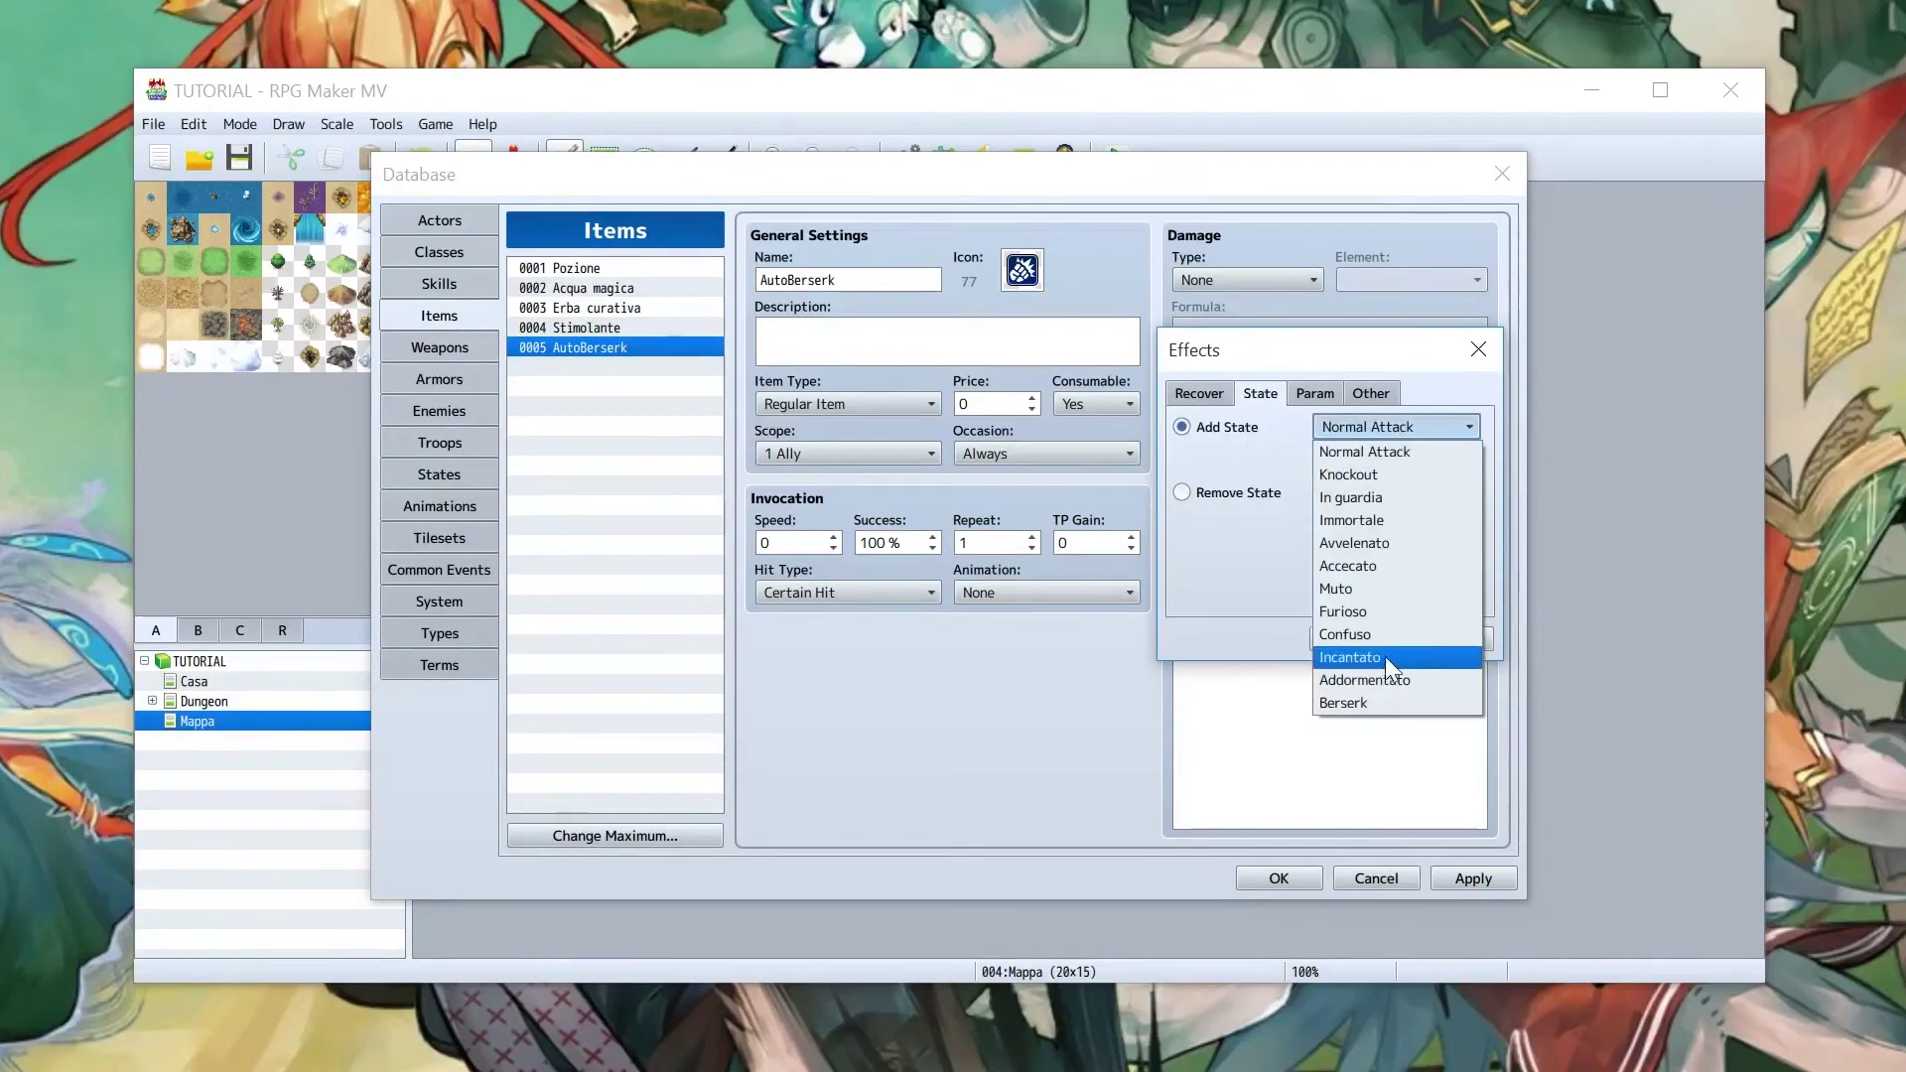
click(1379, 703)
click(1342, 637)
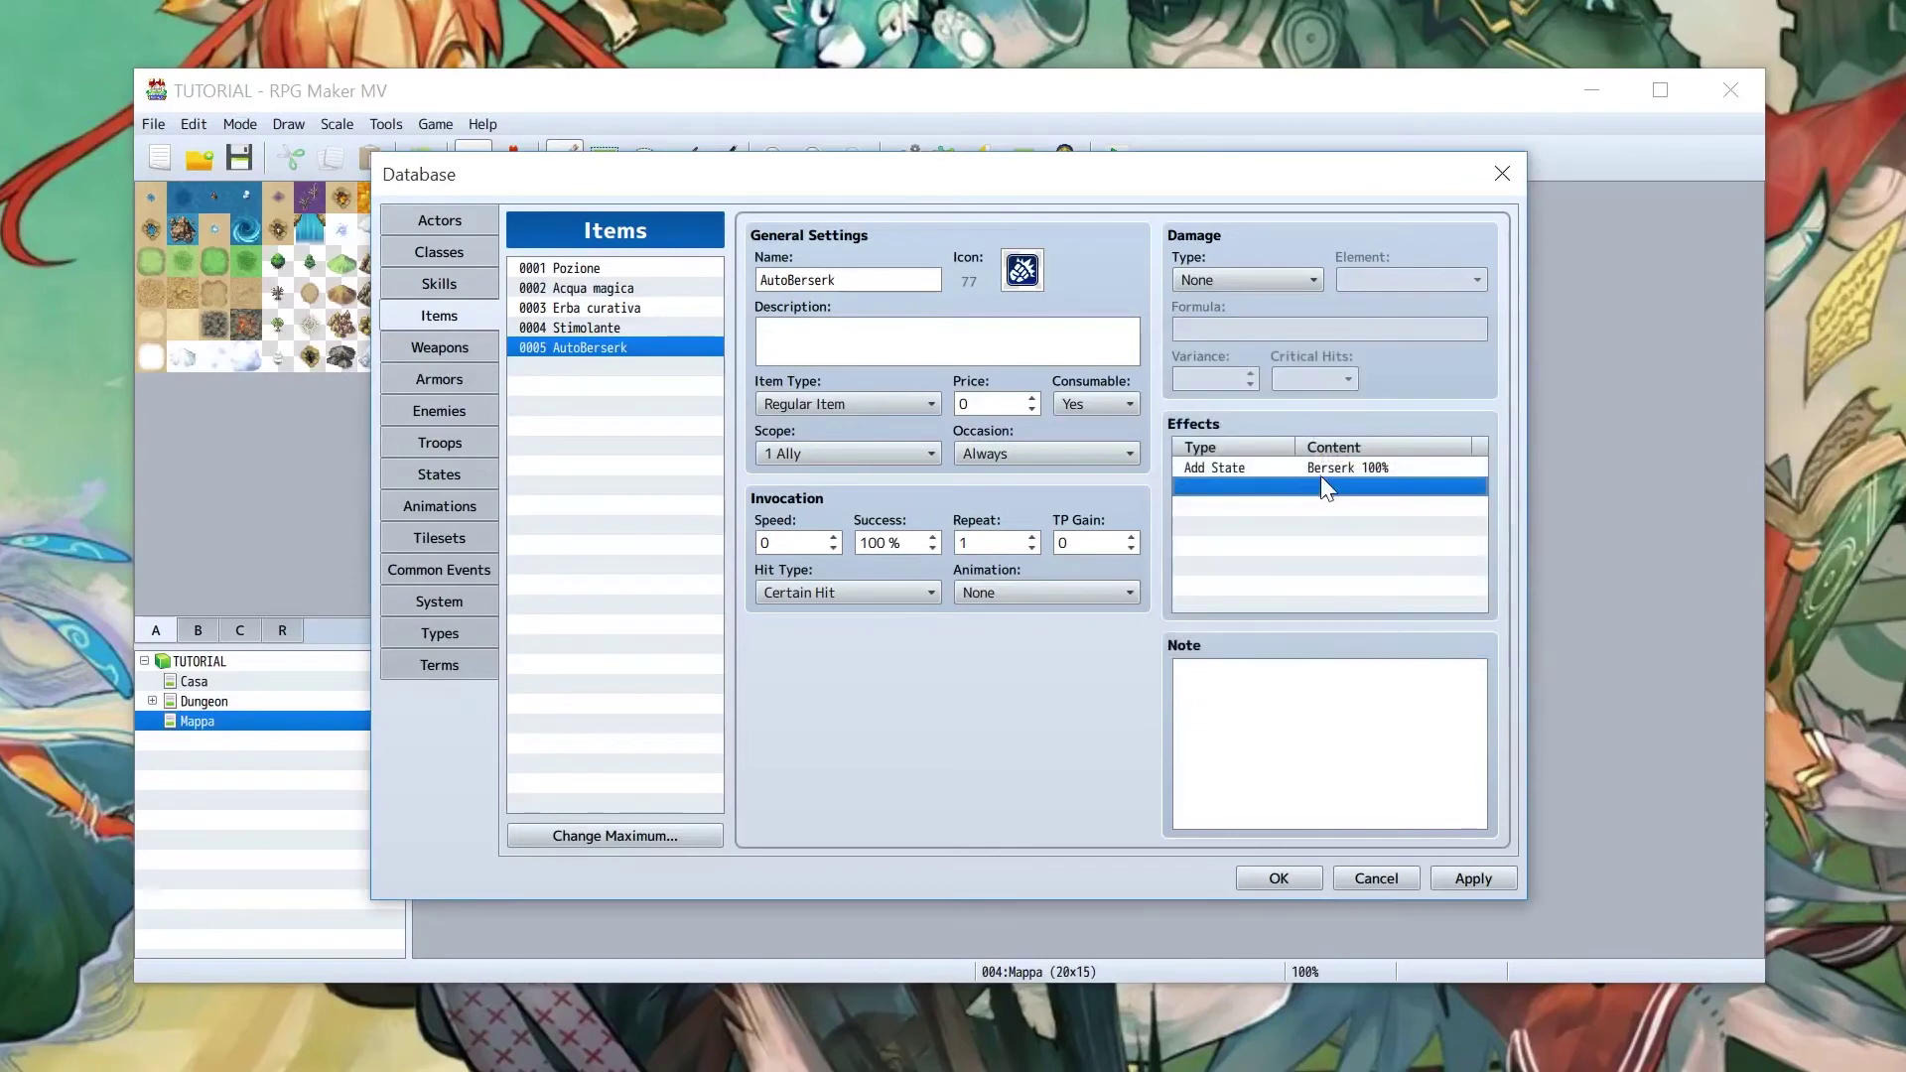
click(1304, 474)
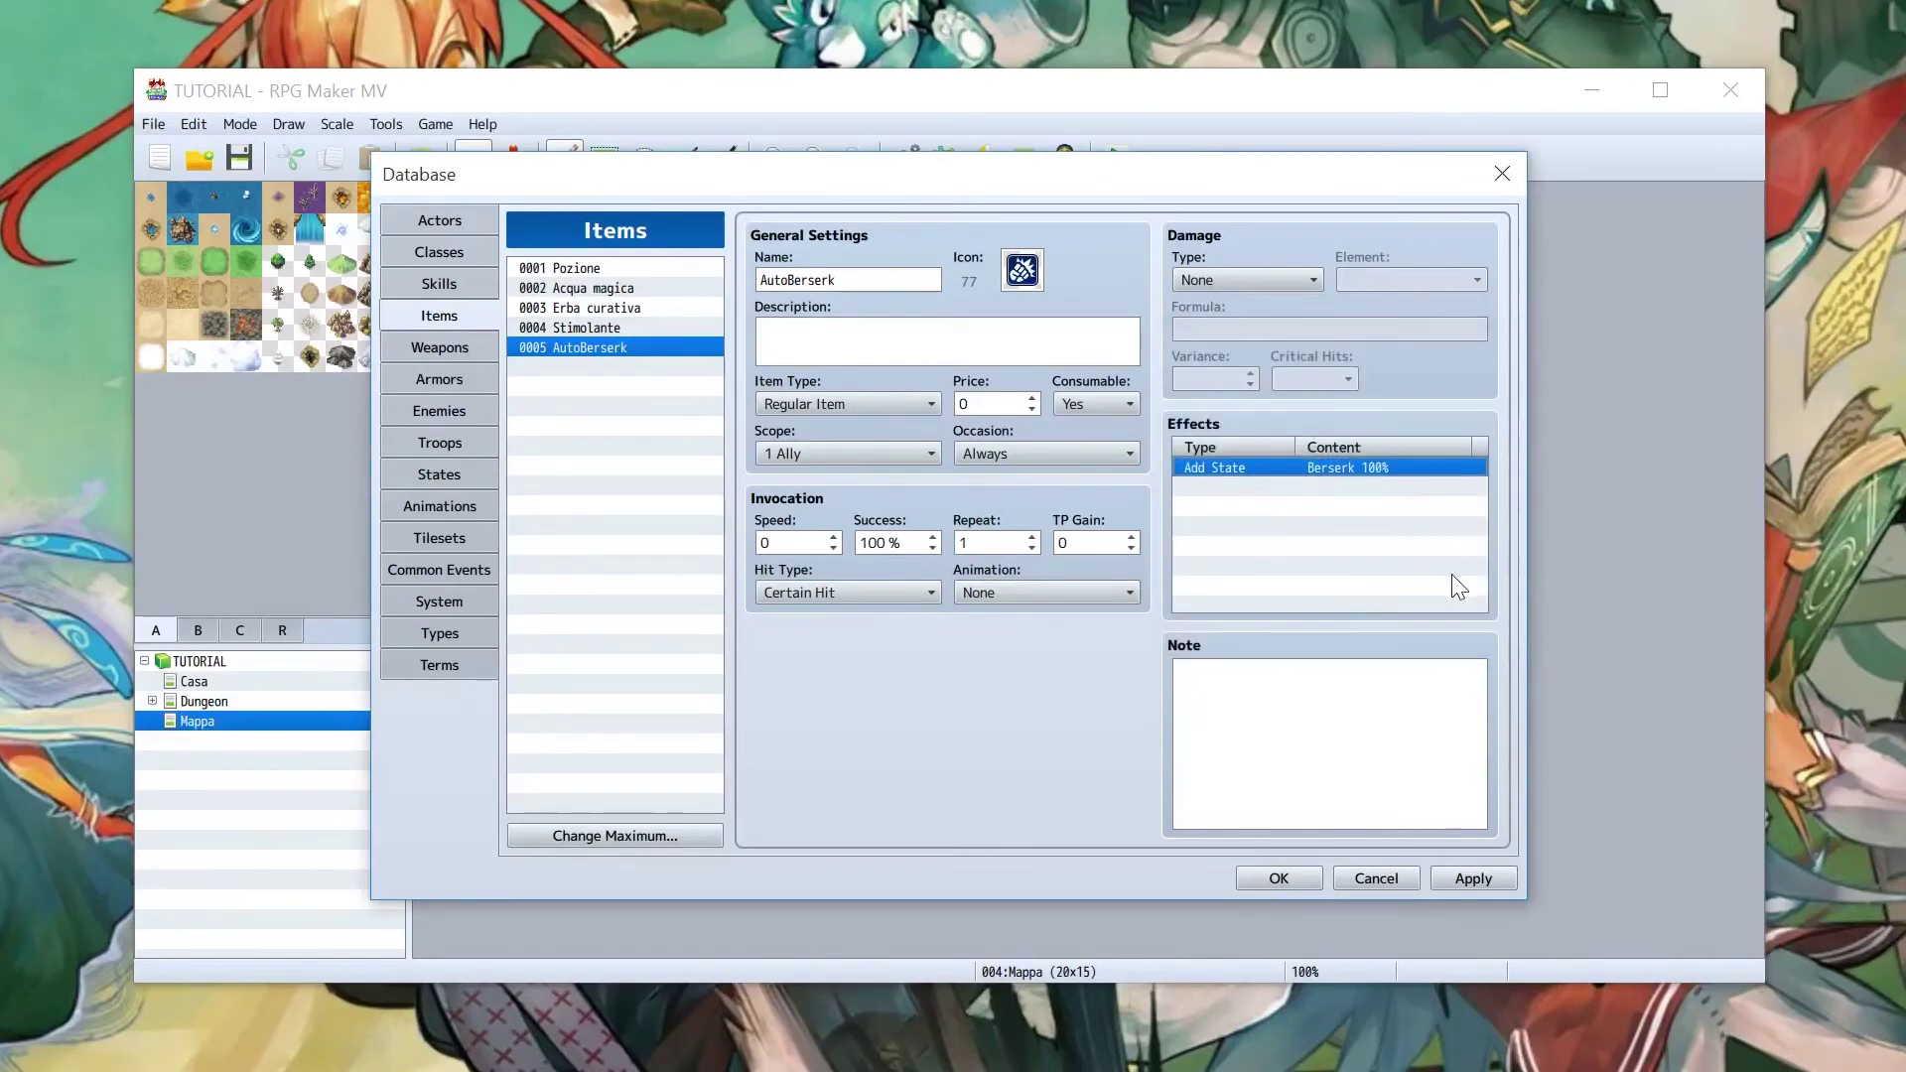
click(1467, 879)
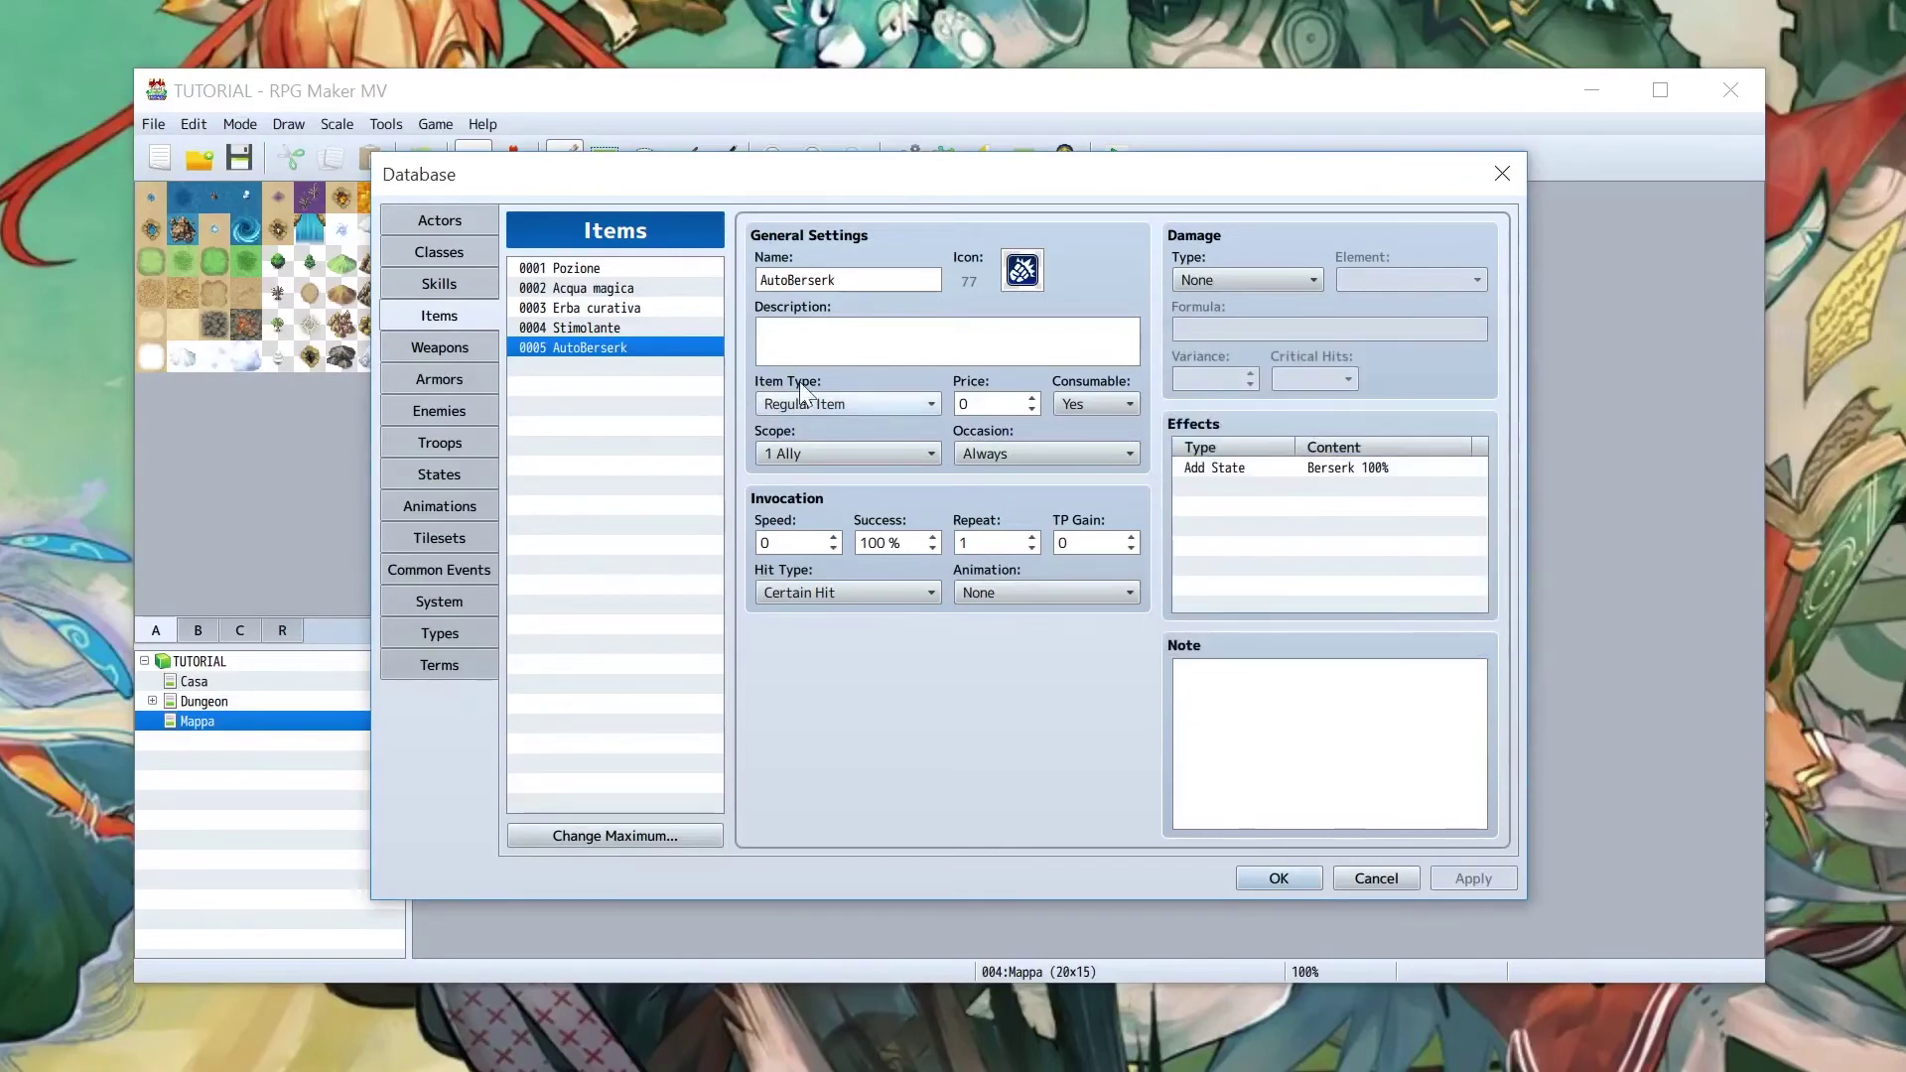
Start a battle test of the Pipistrello*2 troop with the first actor's level raised
click(460, 449)
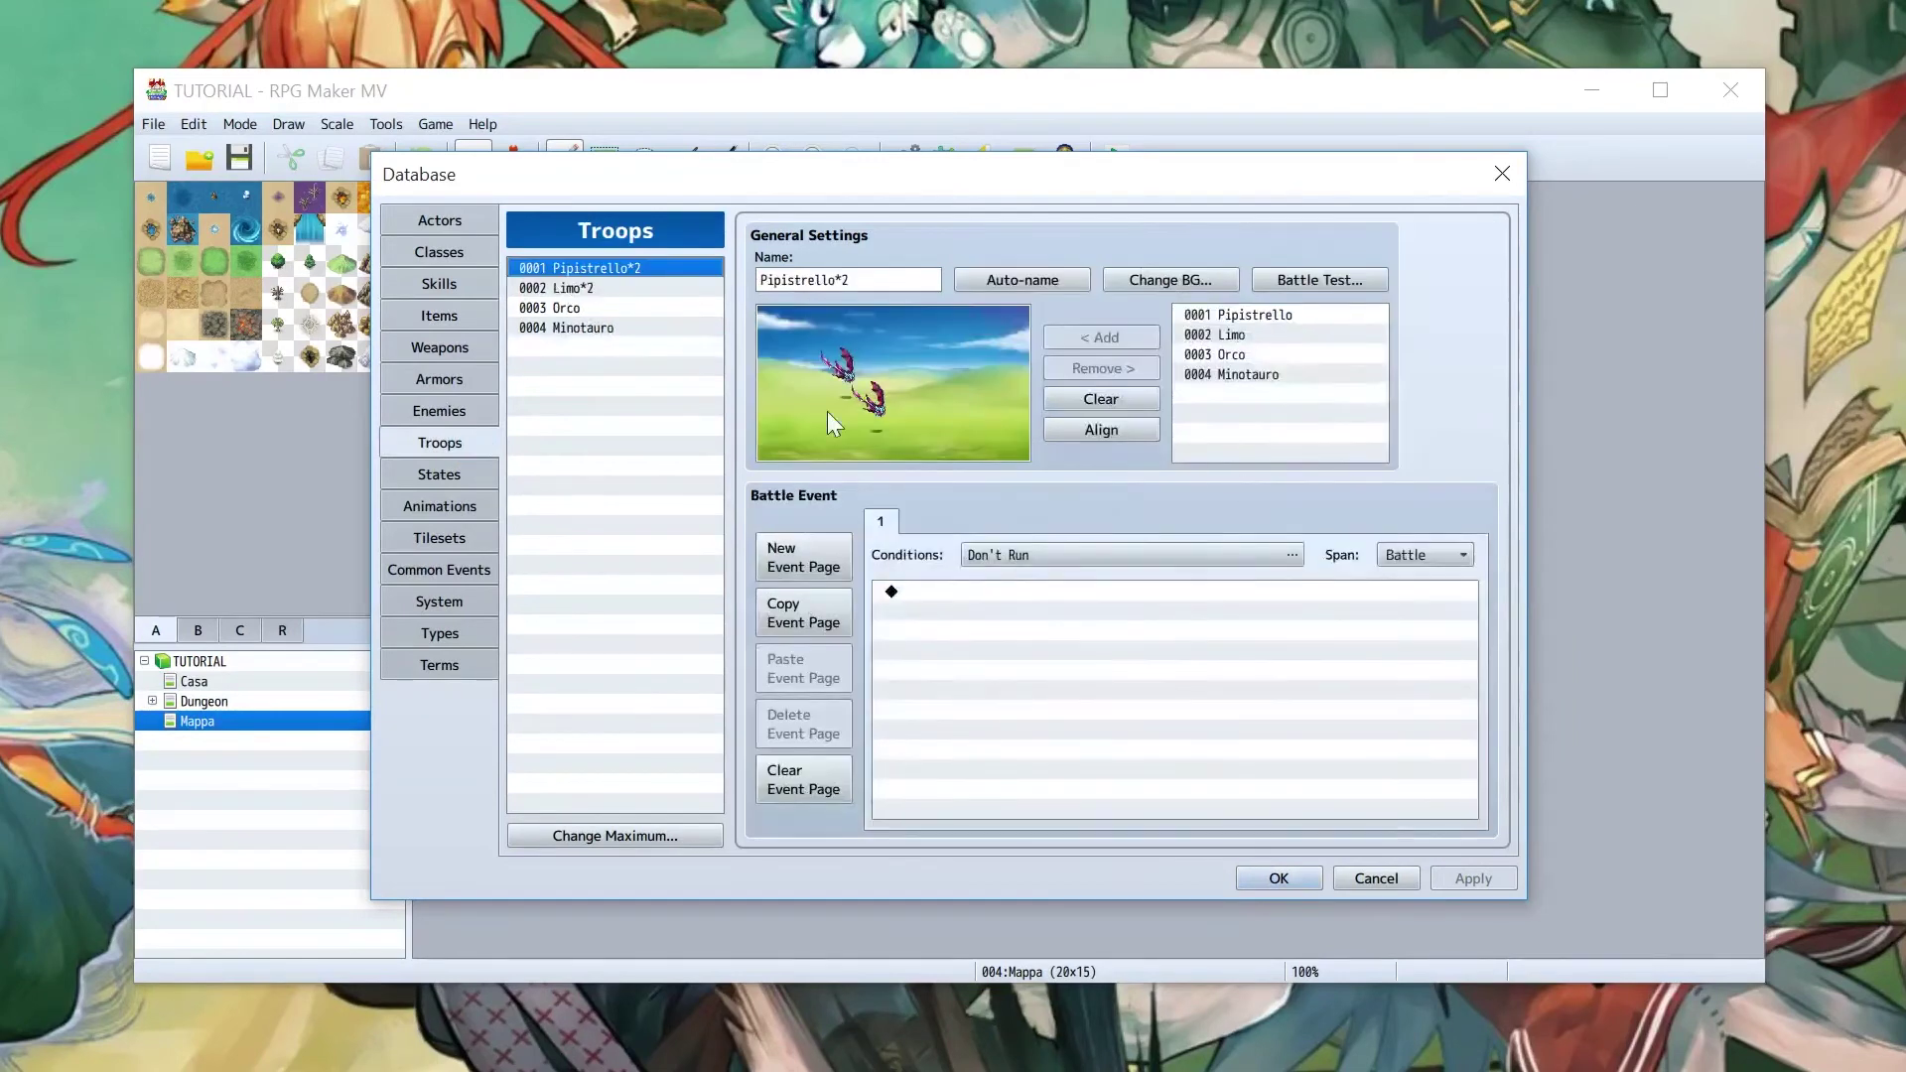
click(1290, 282)
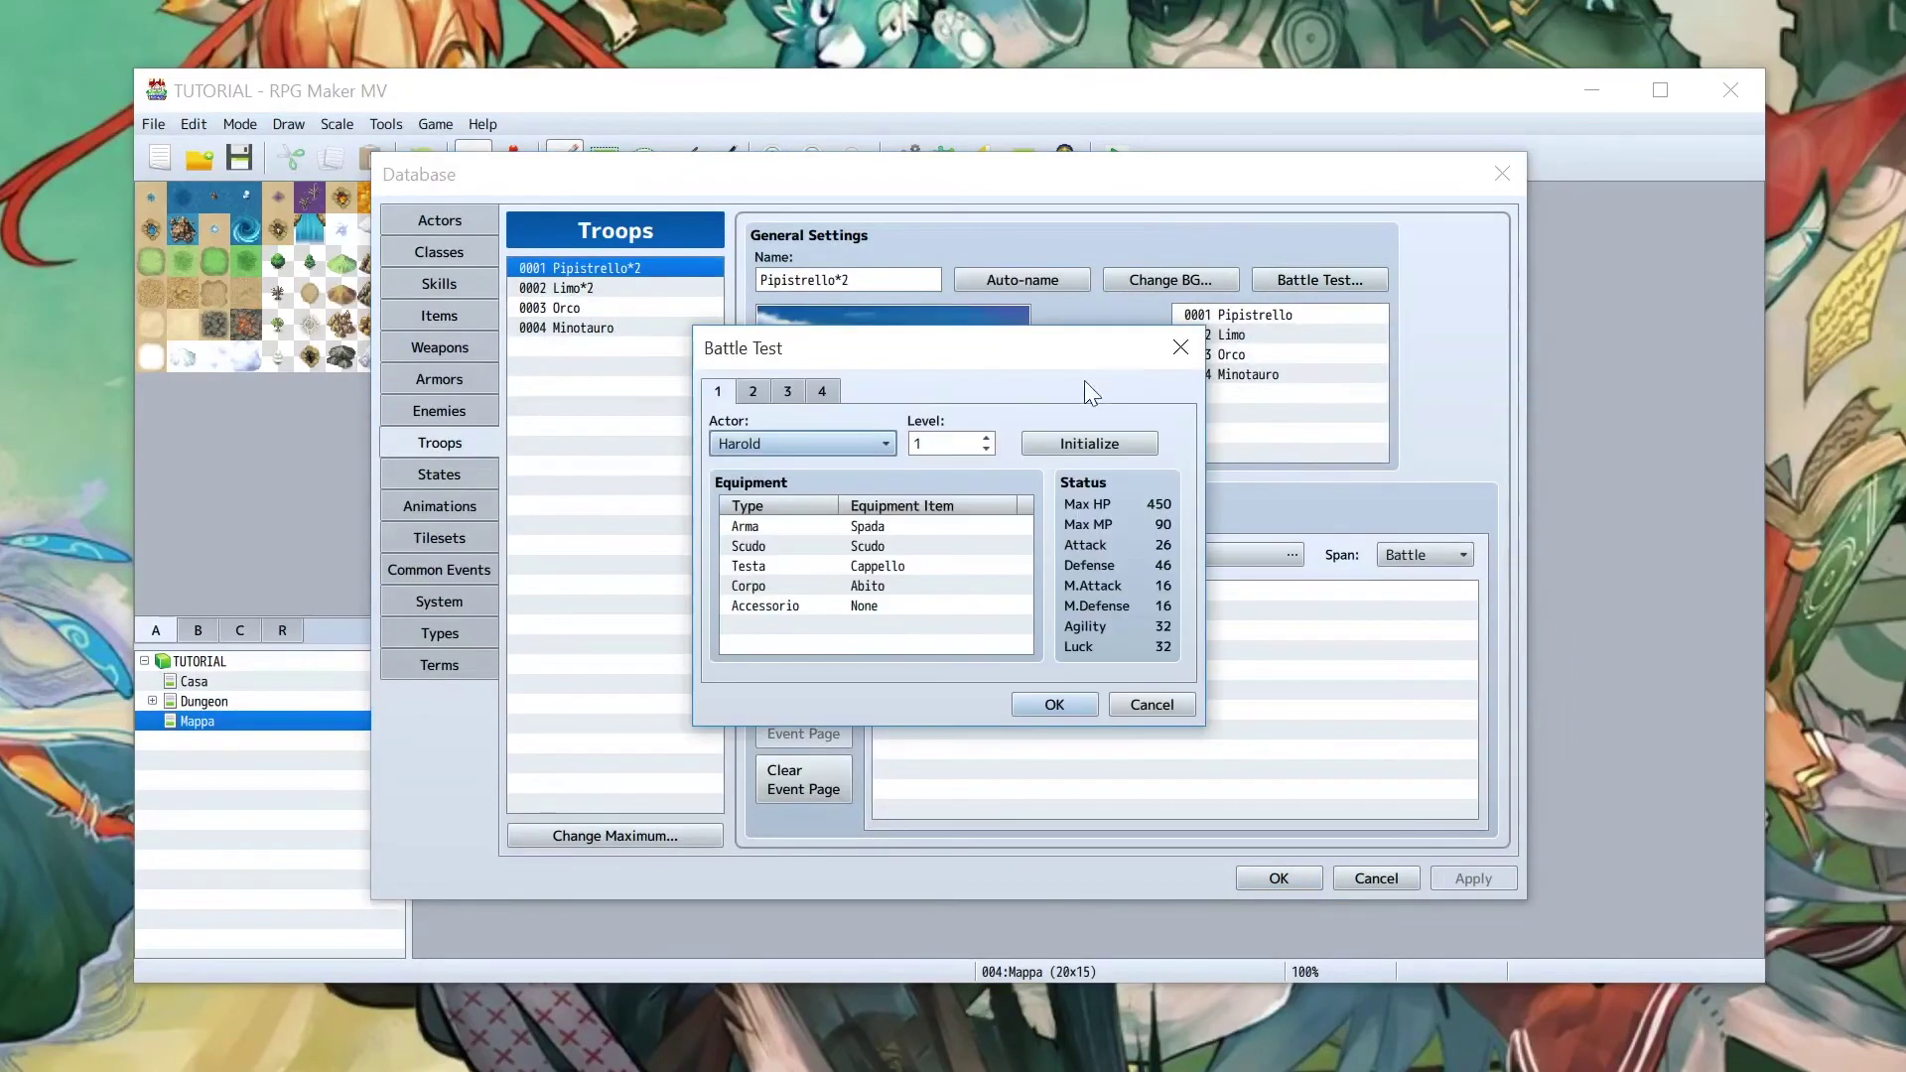
scroll(985, 436, up, 7)
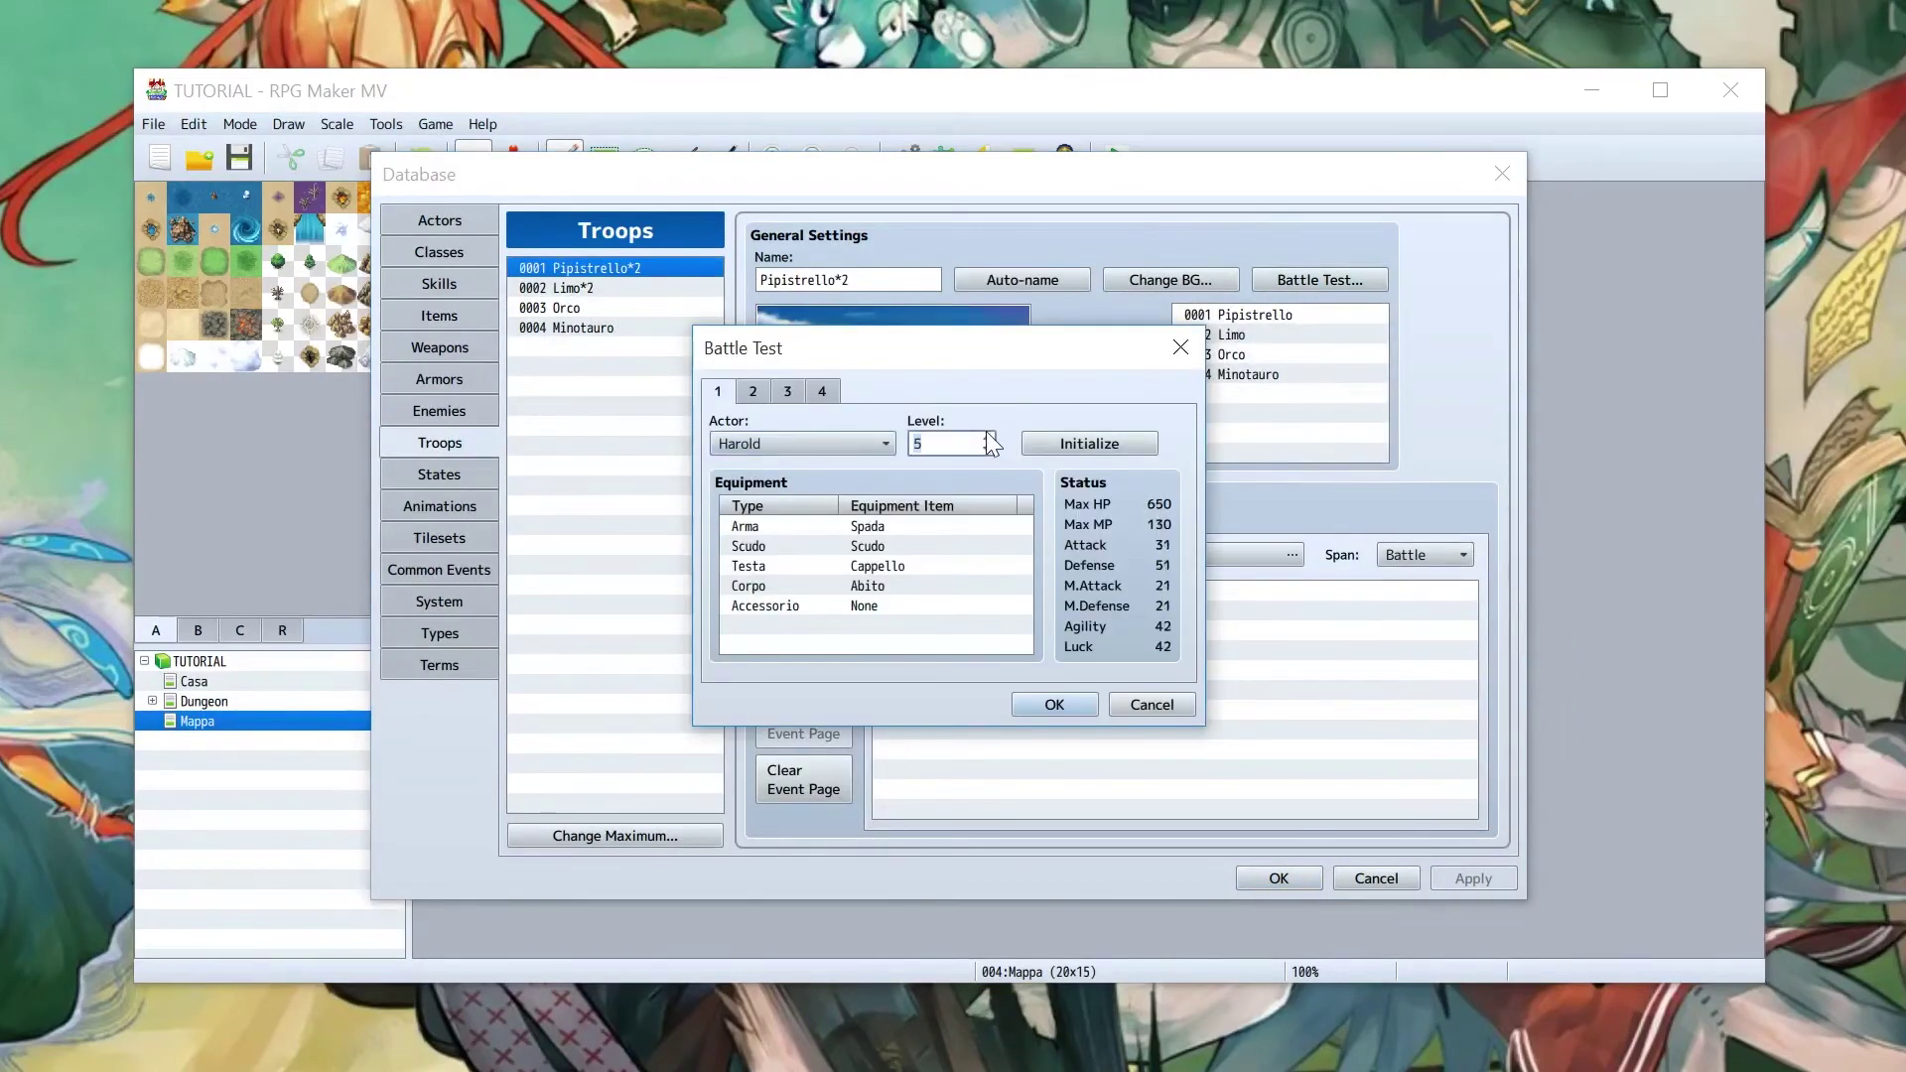
scroll(987, 434, up, 2)
click(1079, 702)
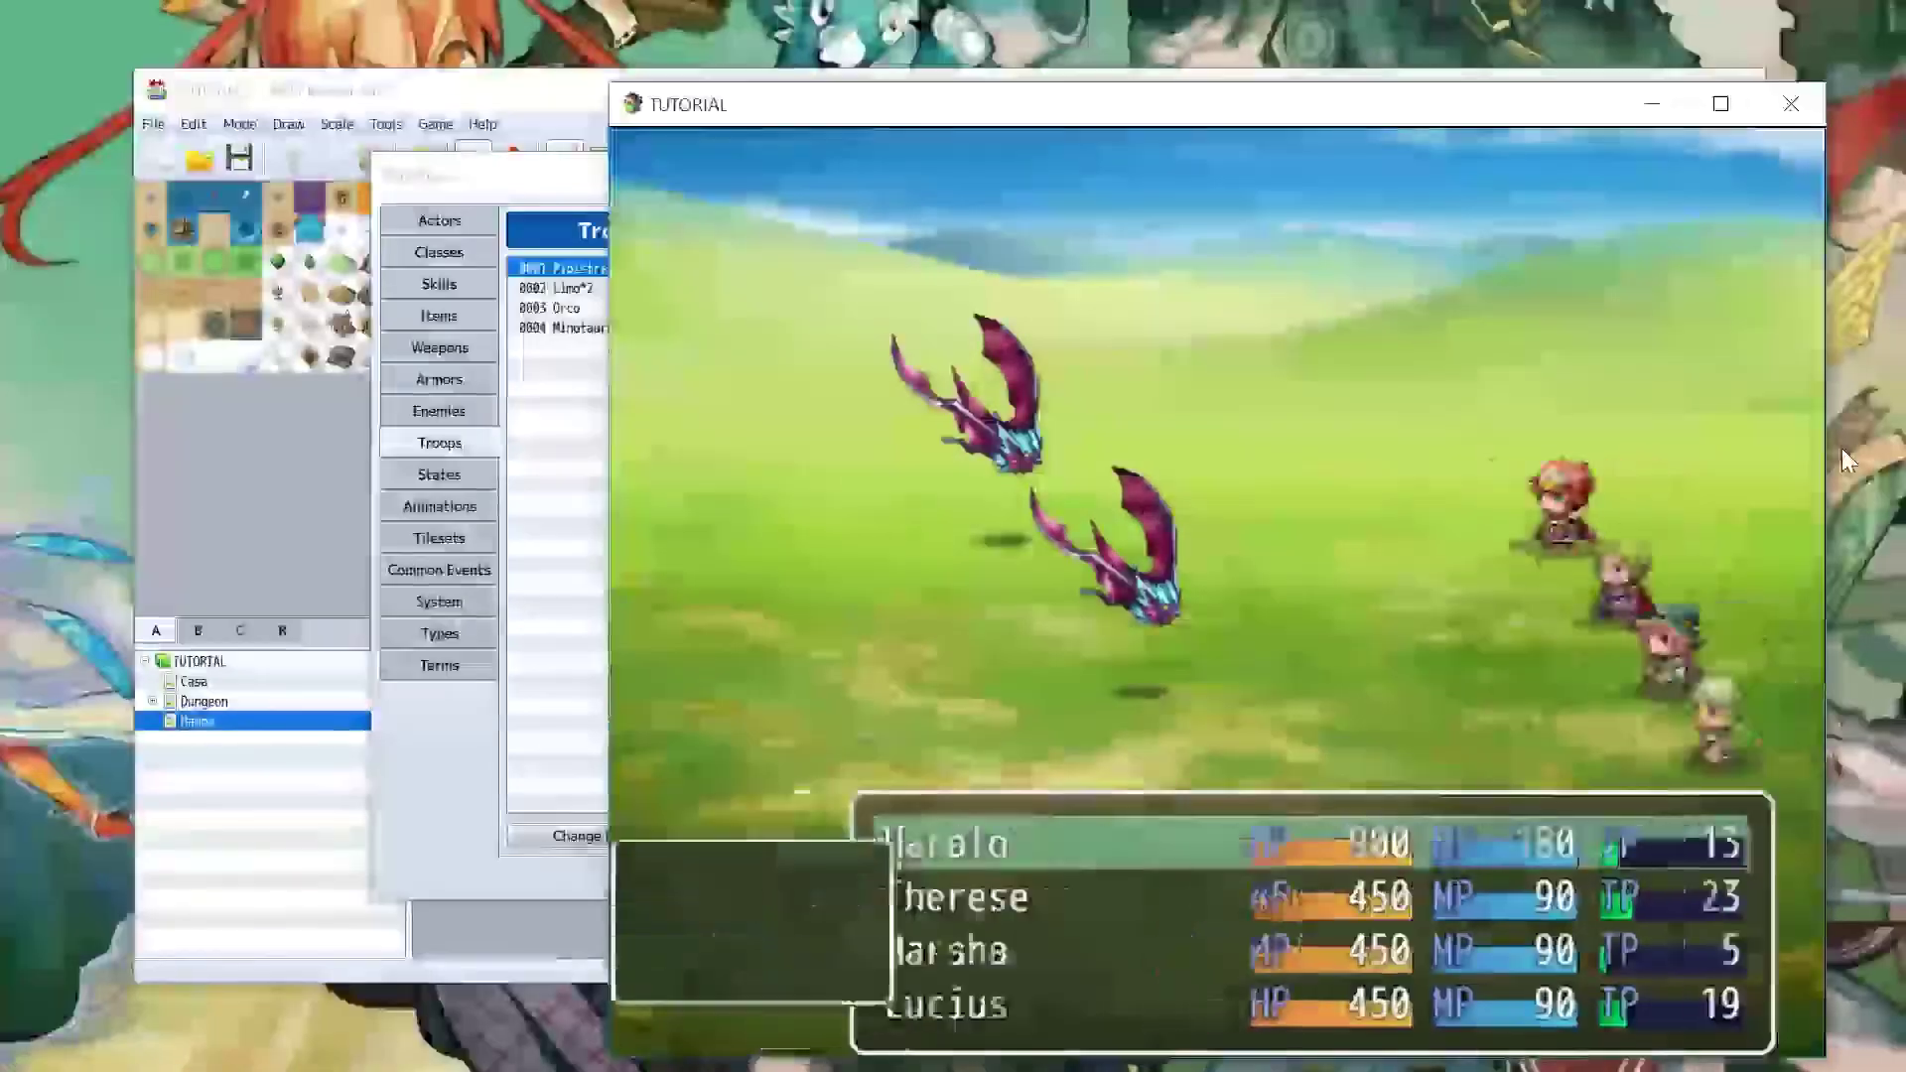
key(Down)
key(Down)
key(Up)
key(Up)
key(Return)
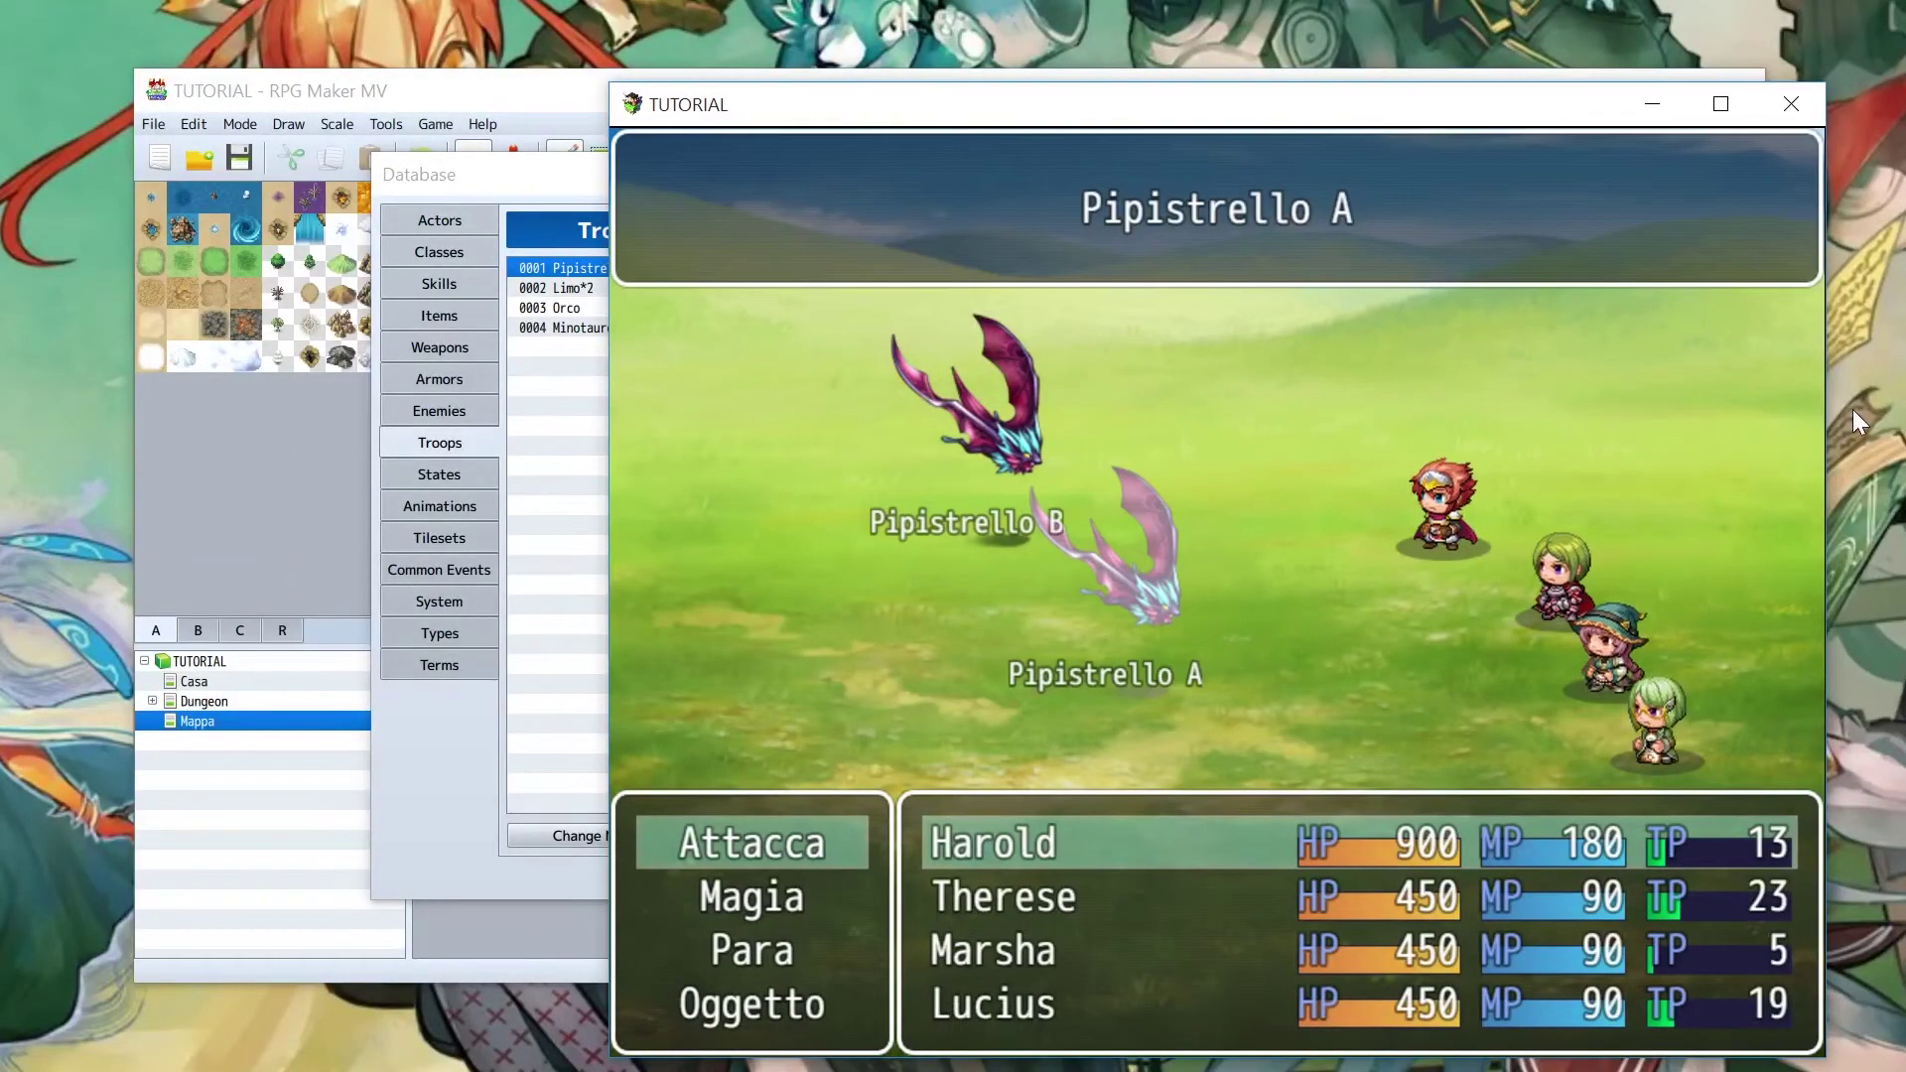
key(Escape)
key(Down)
key(Return)
key(Escape)
key(Up)
key(Escape)
Choose the AutoBerserk item for the first party member's turn and target that same member, Harold
key(Return)
key(Down)
key(Down)
key(Down)
key(Return)
key(Down)
key(Down)
key(Return)
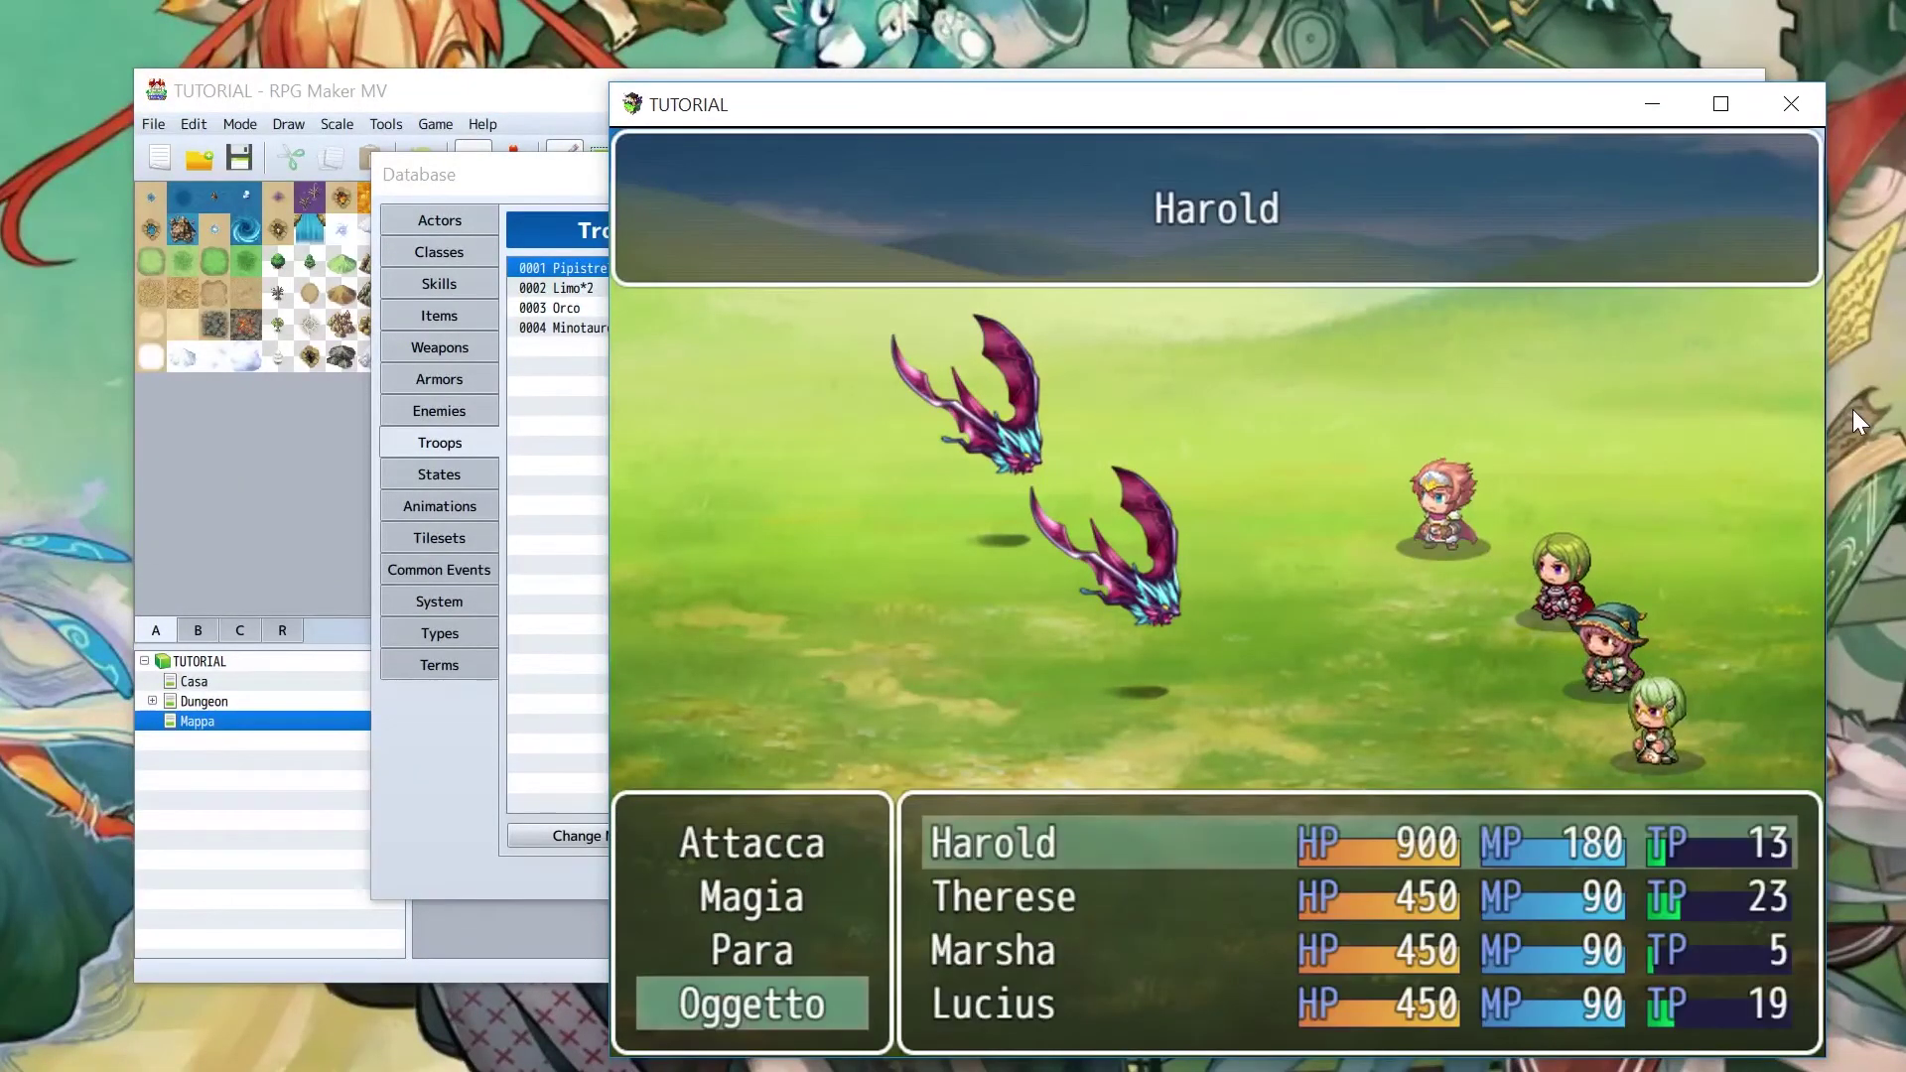
key(Return)
Set the other three party members to guard (Para) and let the first battle turn play out
key(Up)
key(Up)
key(Return)
key(Return)
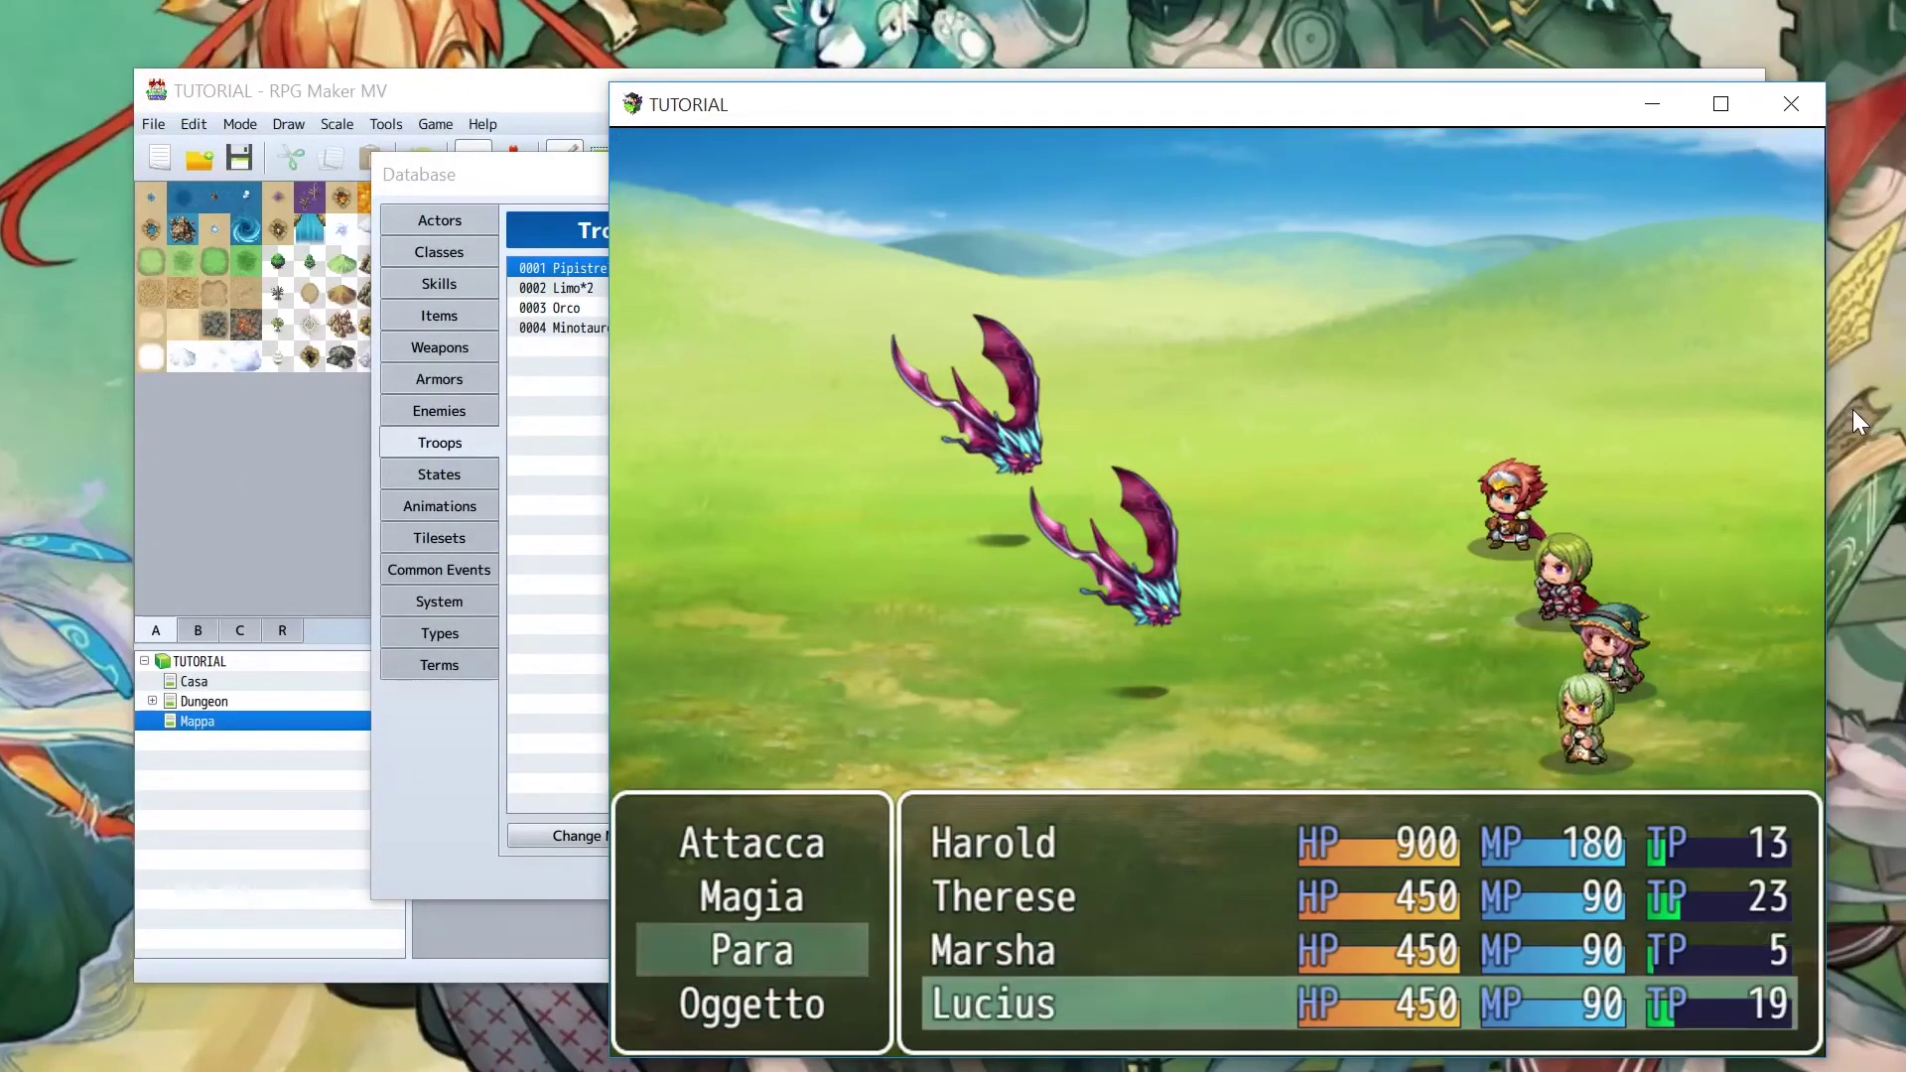
key(Return)
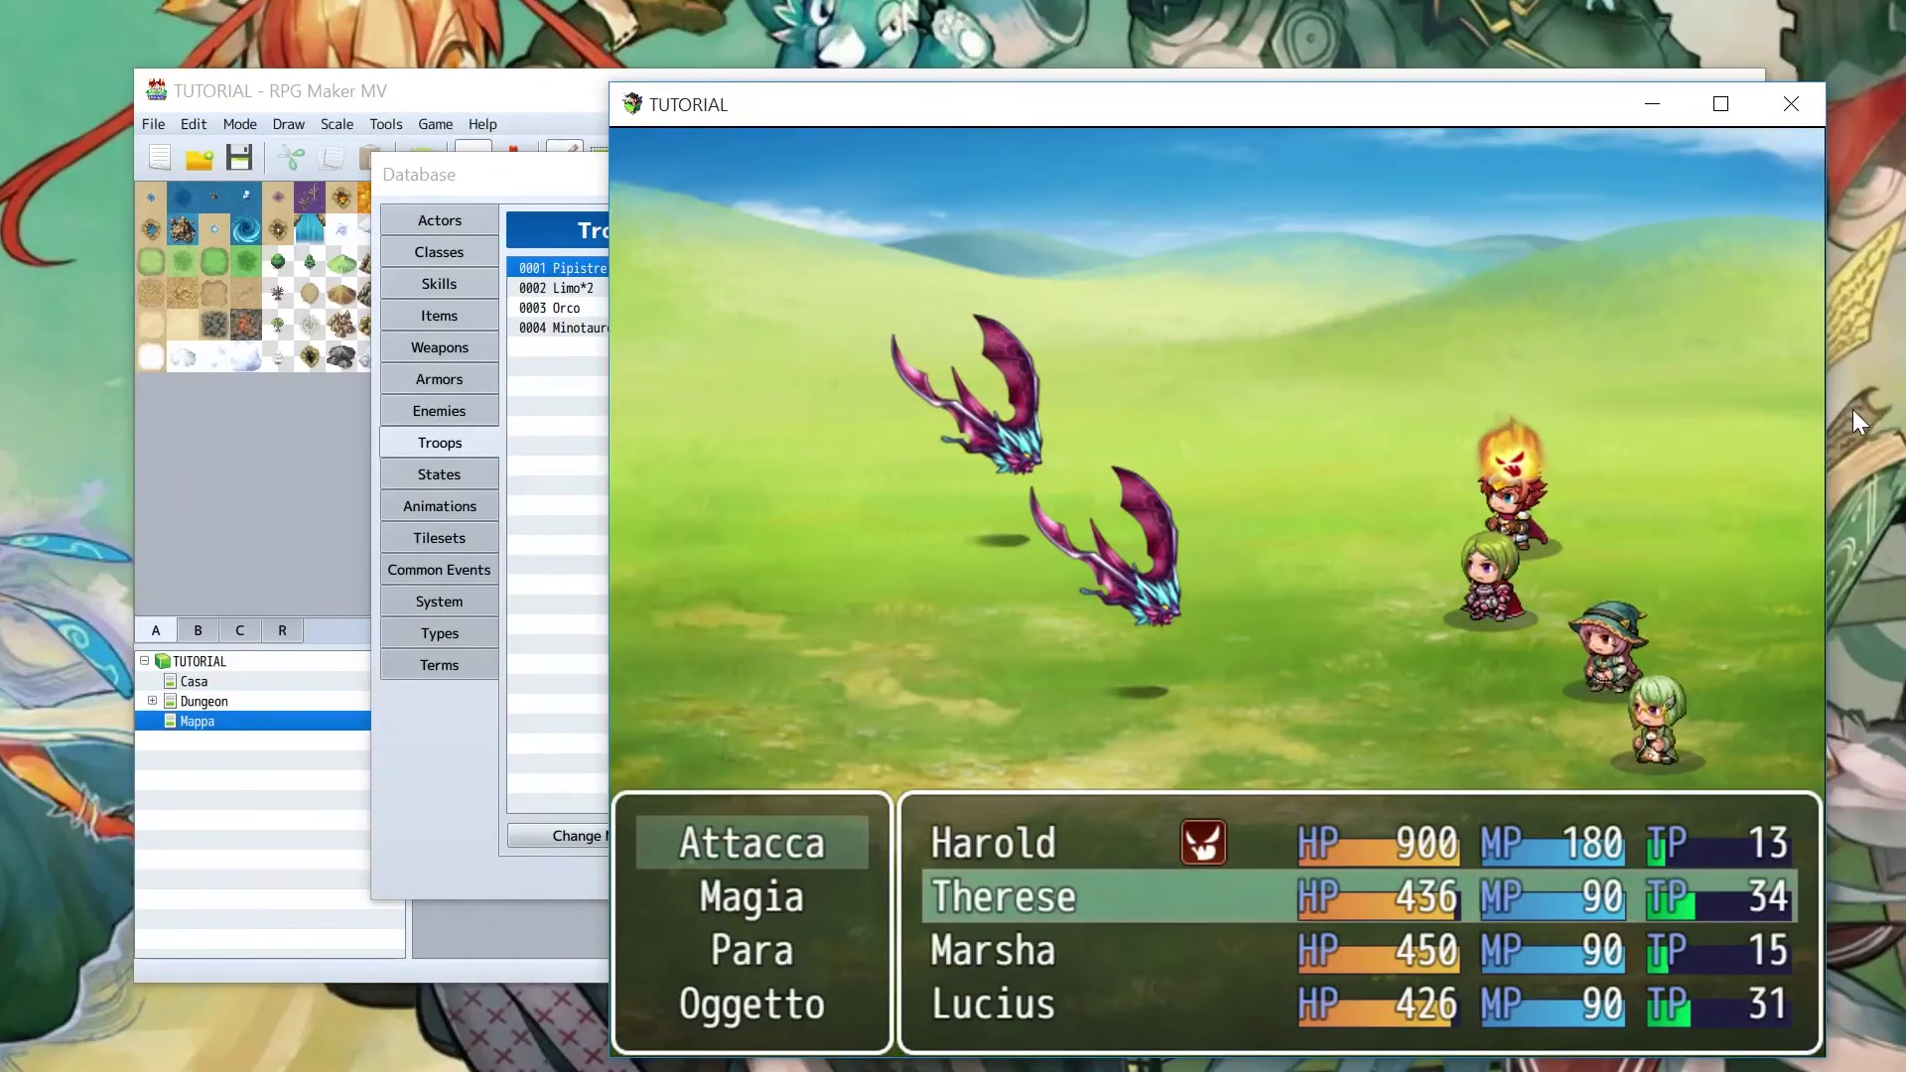
Have the three controllable members guard again so Harold attacks automatically under Berserk, and close the battle test
key(Down)
key(Down)
key(Return)
key(Down)
key(Down)
key(Return)
key(Down)
key(Down)
key(Return)
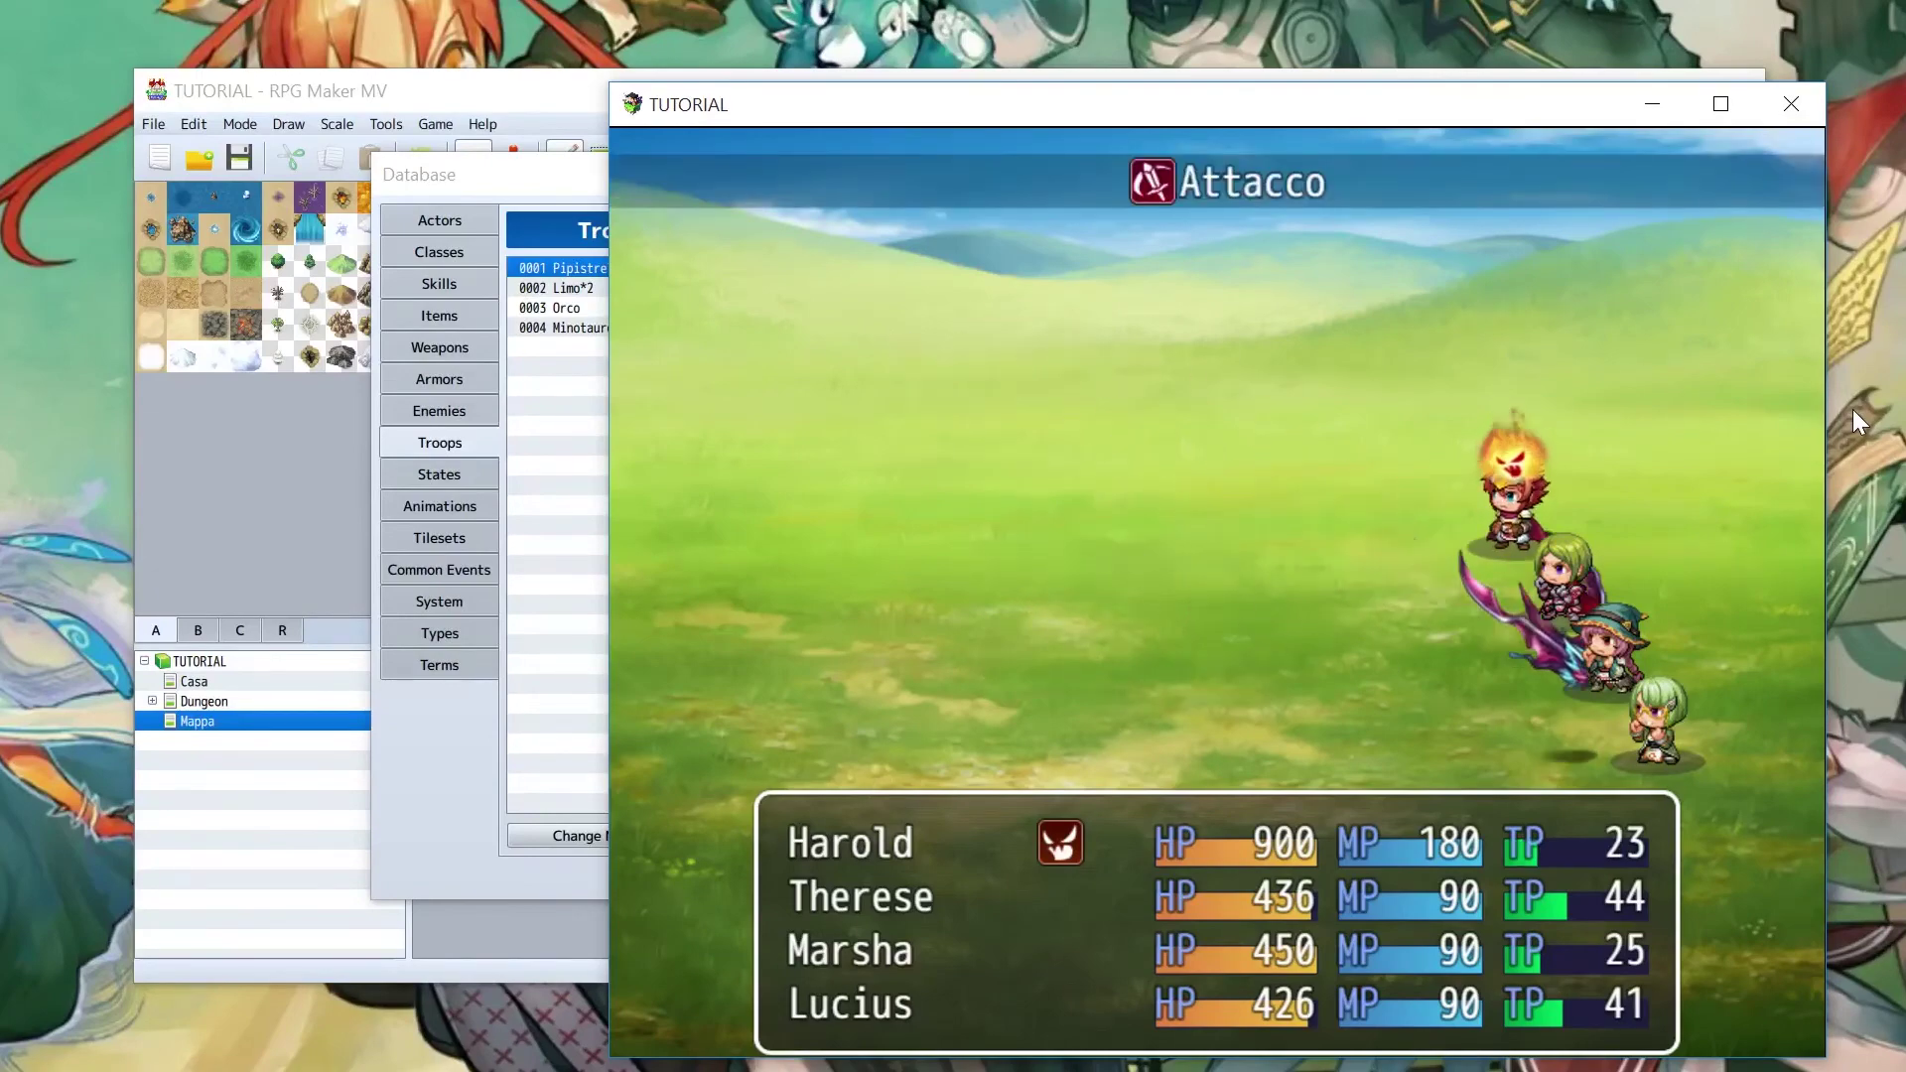
click(1790, 106)
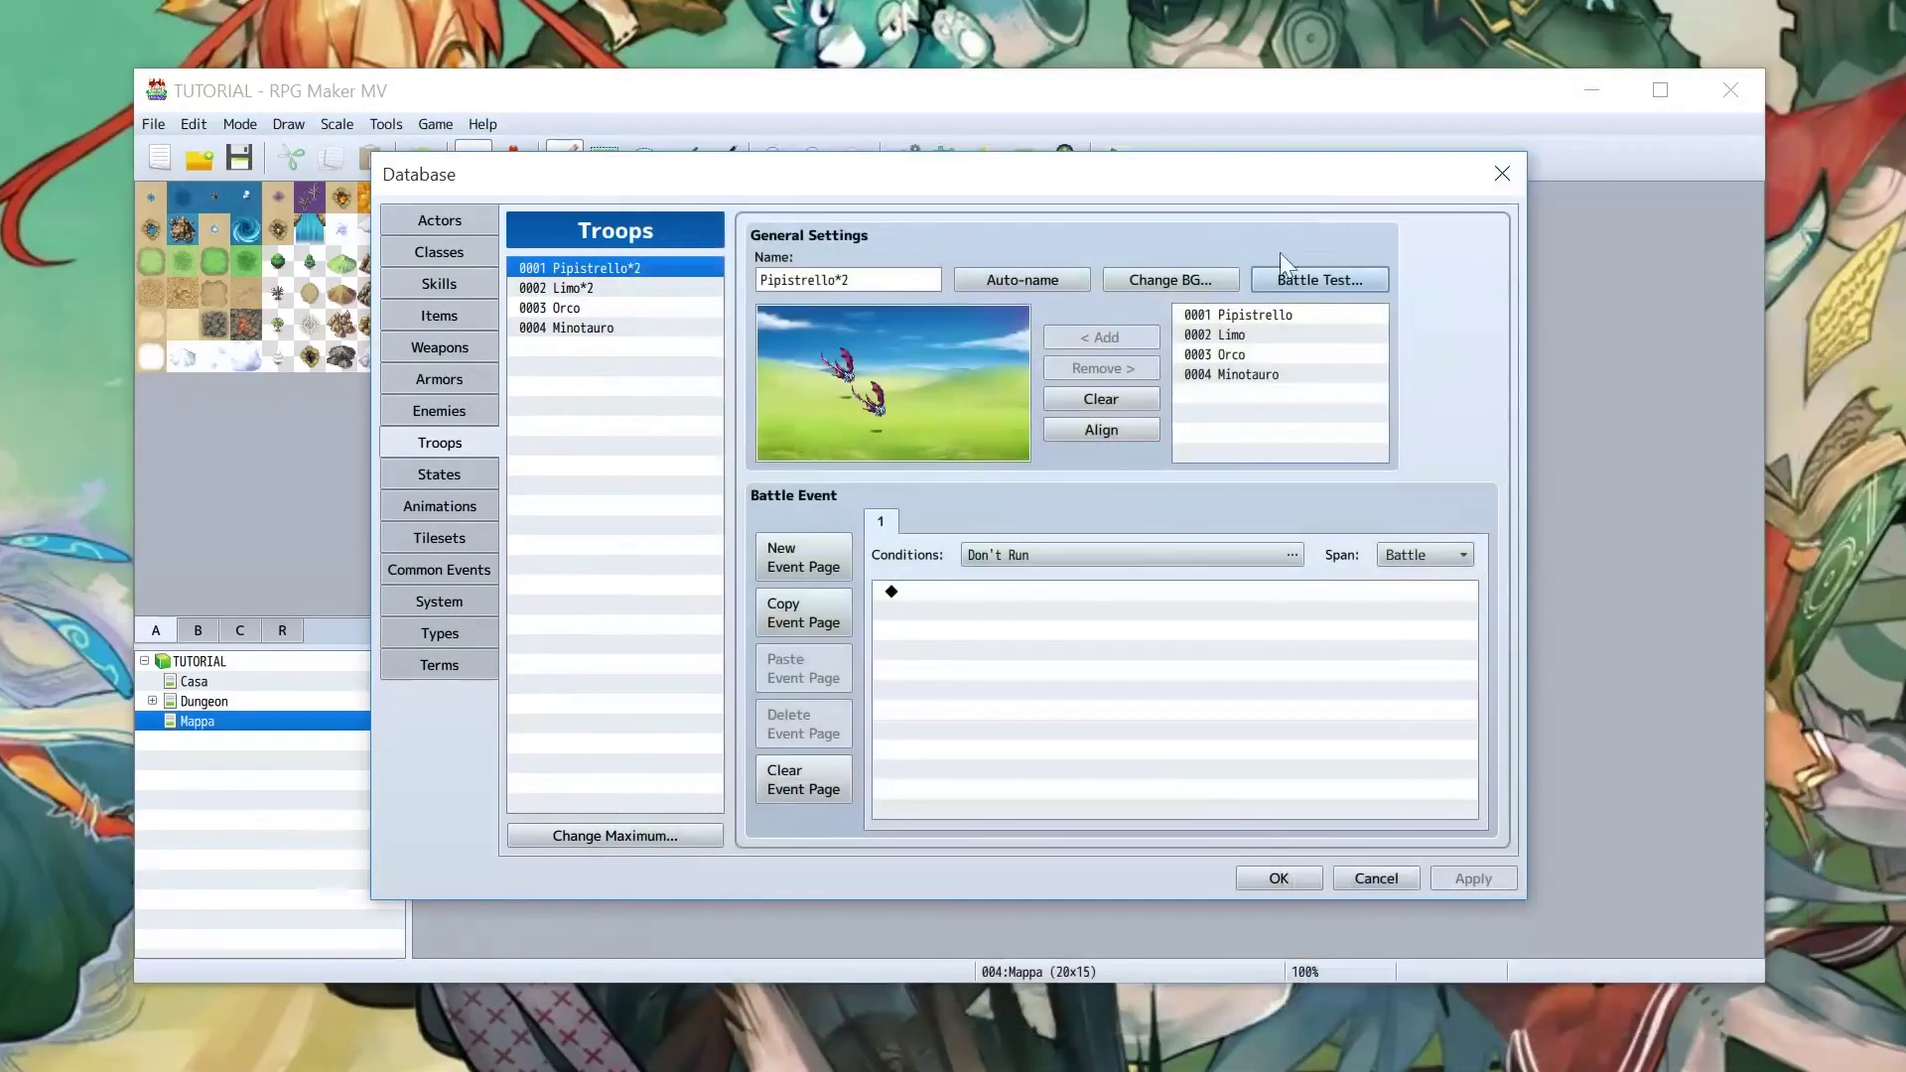
Run a second Pipistrello*2 battle test with all members using Attacca, compare Harold's damage without Berserk, and close it
click(1281, 276)
click(1053, 704)
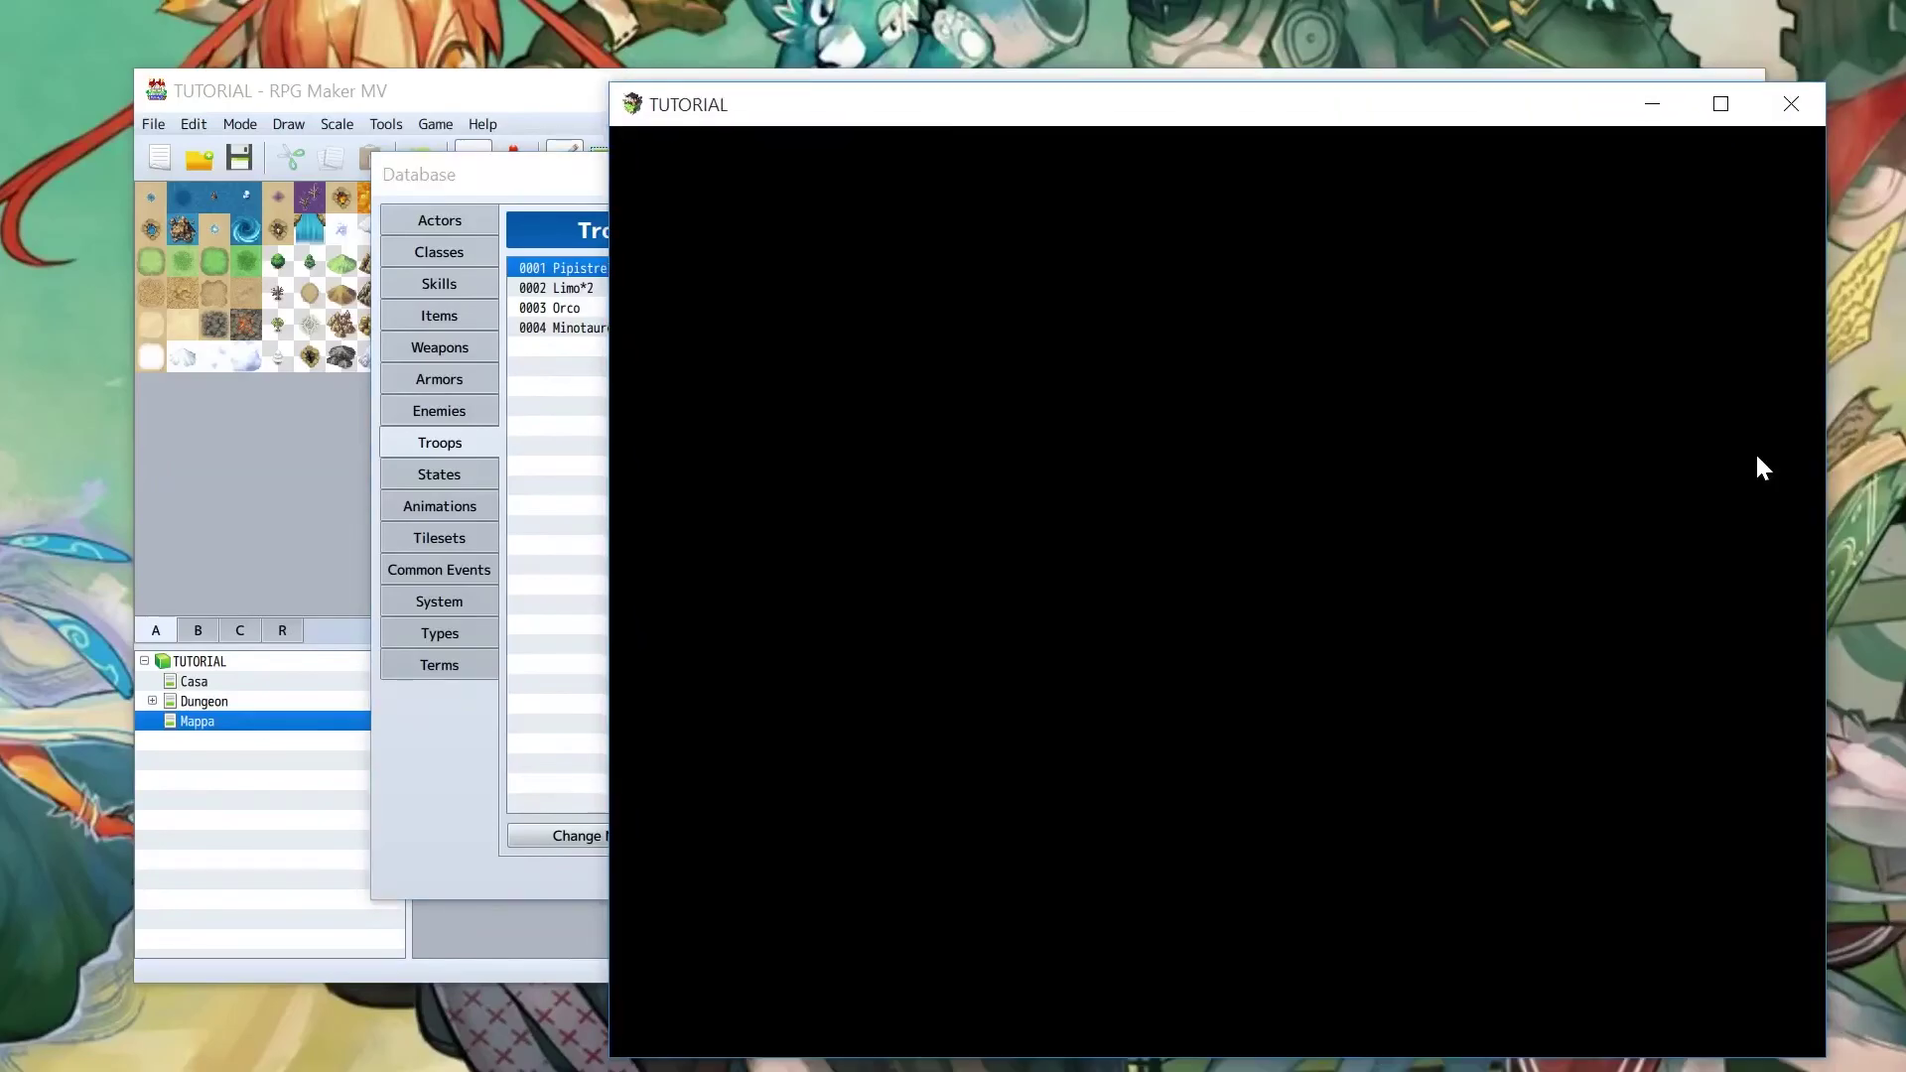
key(Return)
key(Return)
key(Return)
key(Return)
key(Return)
key(Return)
key(Return)
key(Return)
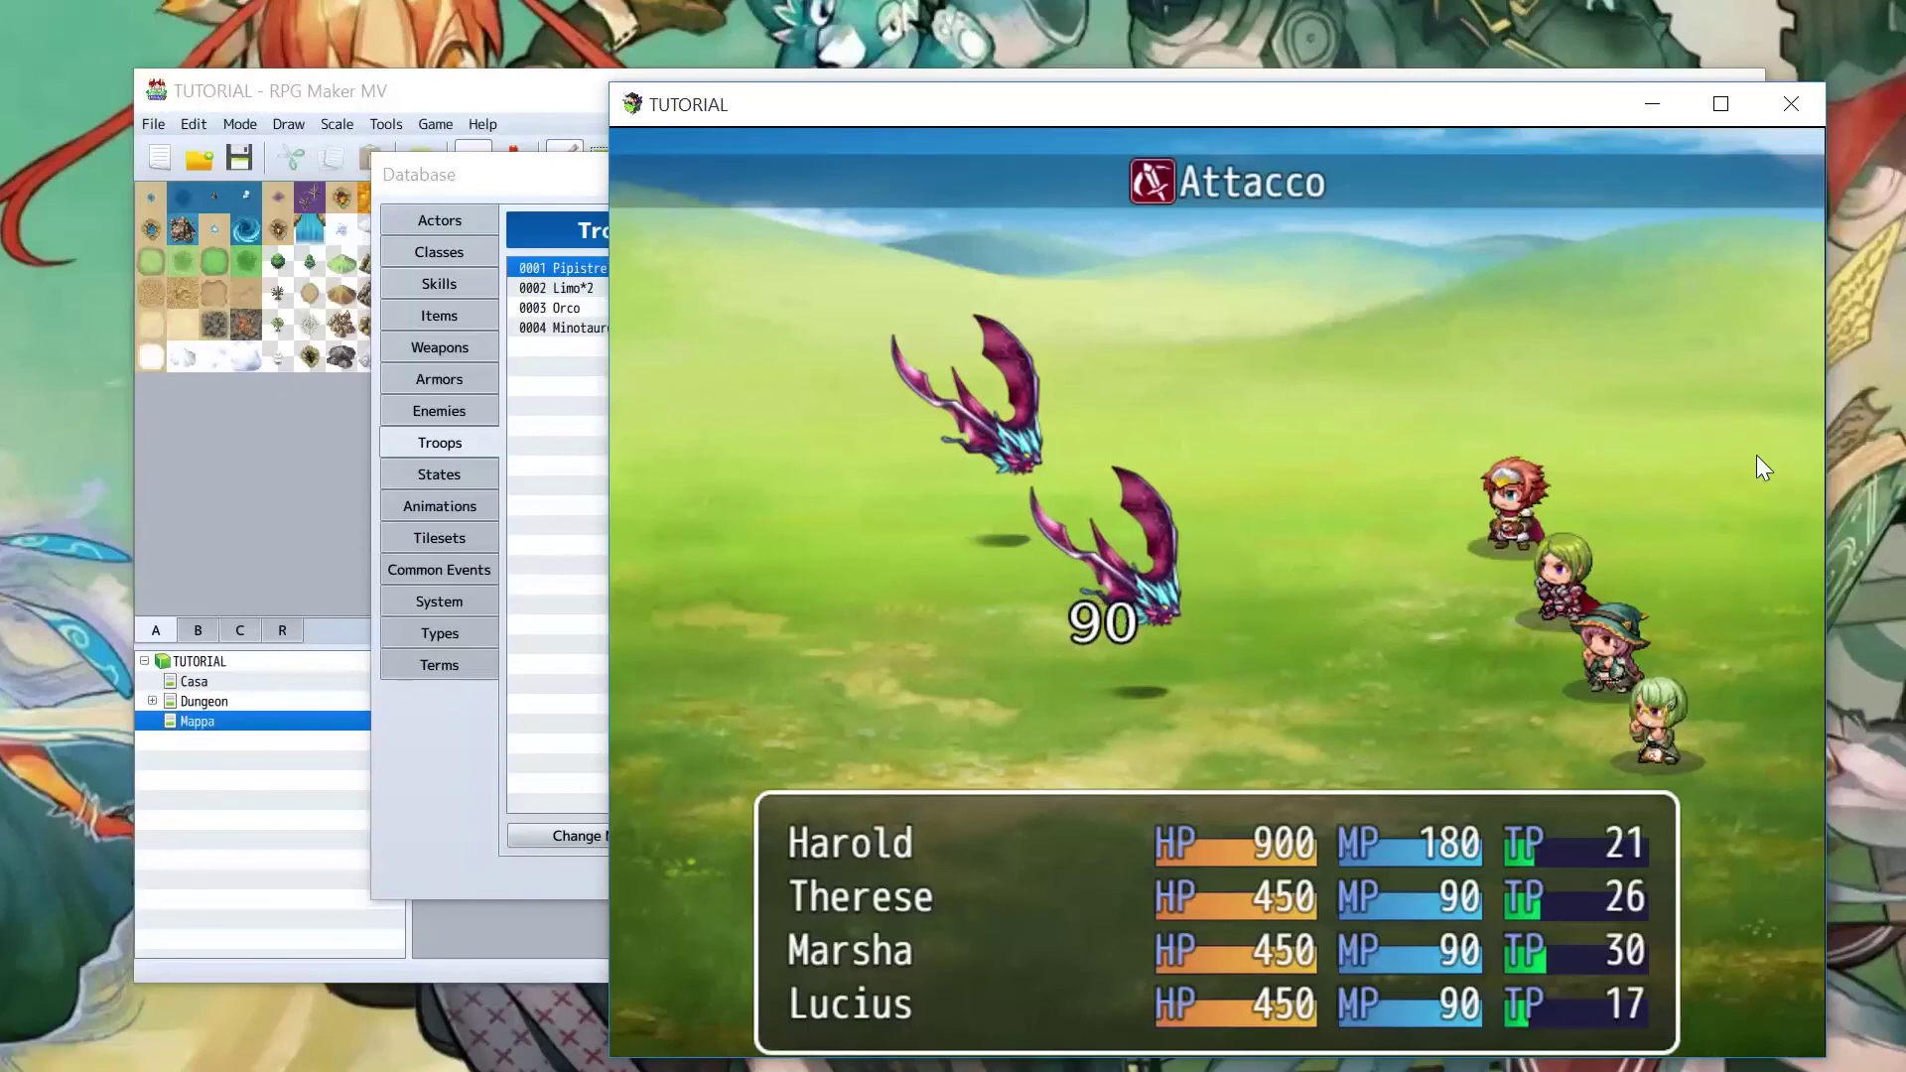
click(1791, 103)
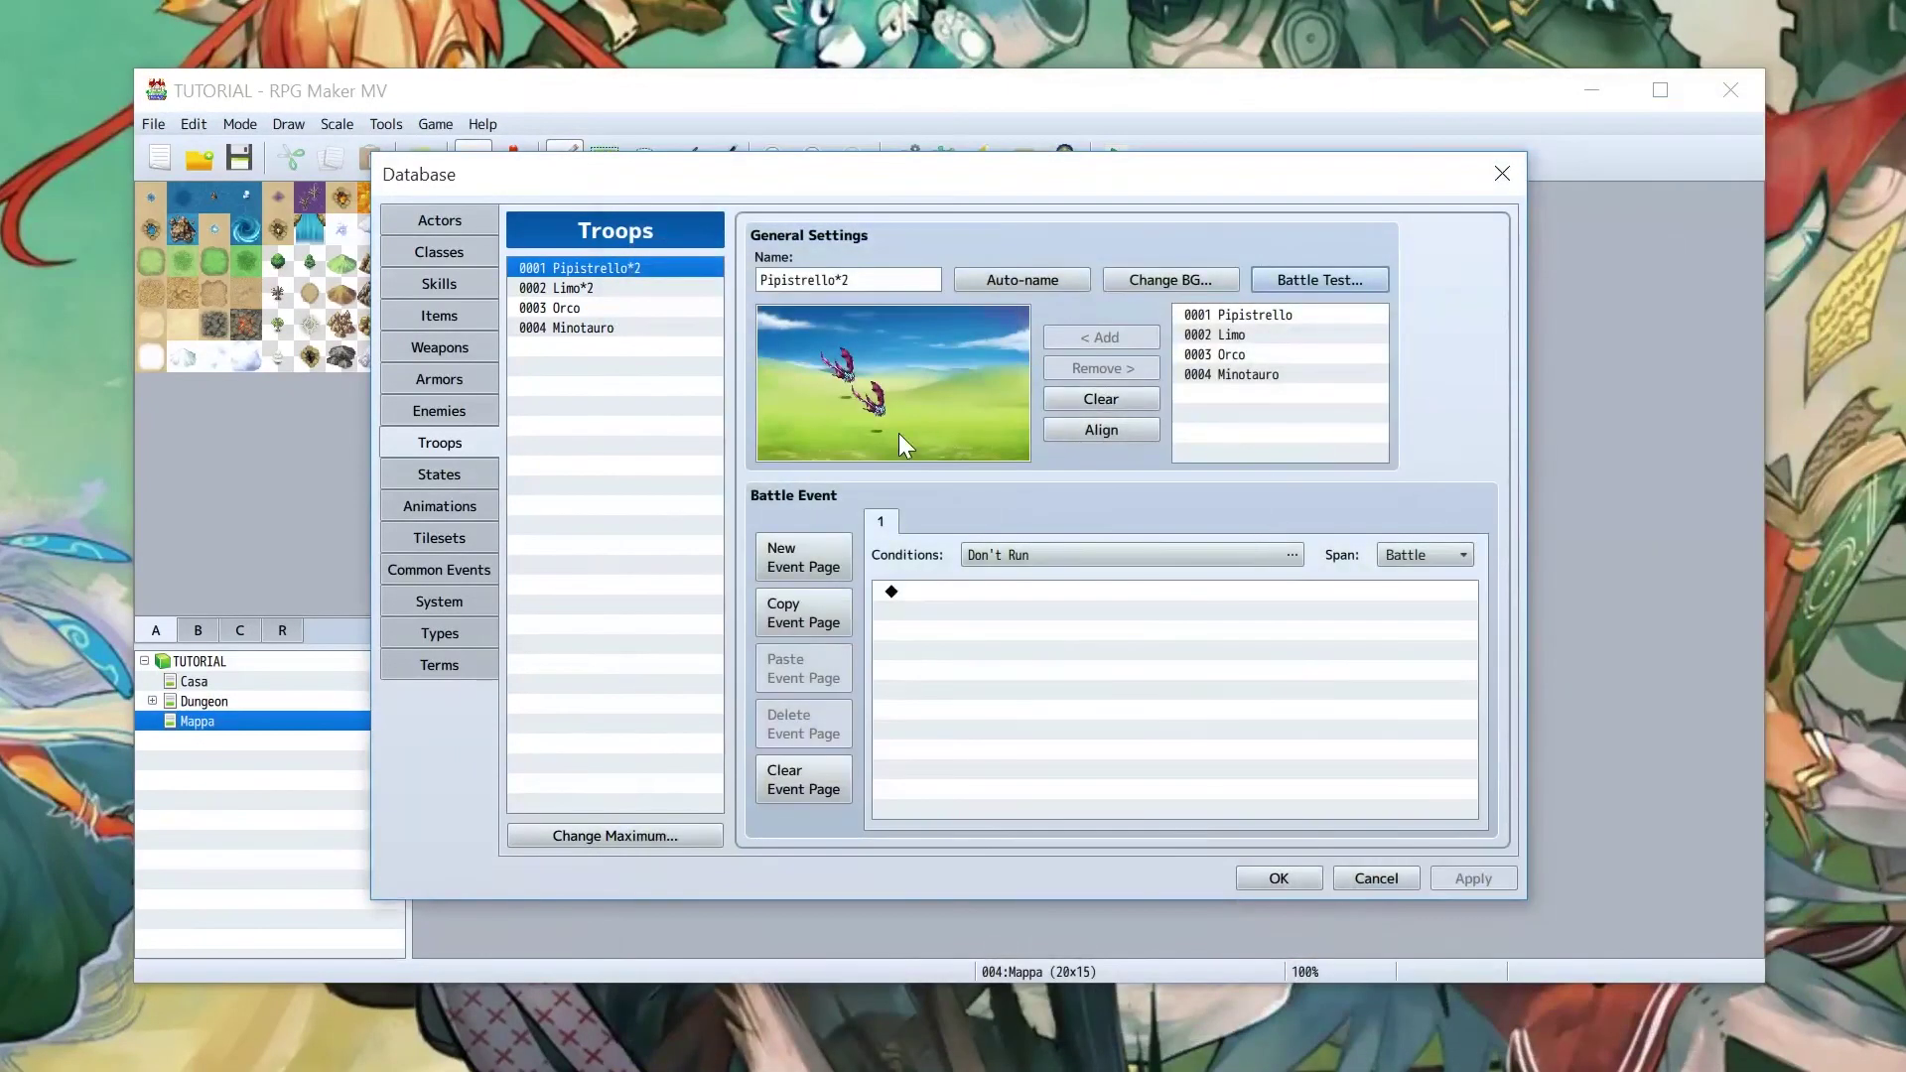
Review the Berserk state's traits and settings, and close the database accepting its contents
click(436, 475)
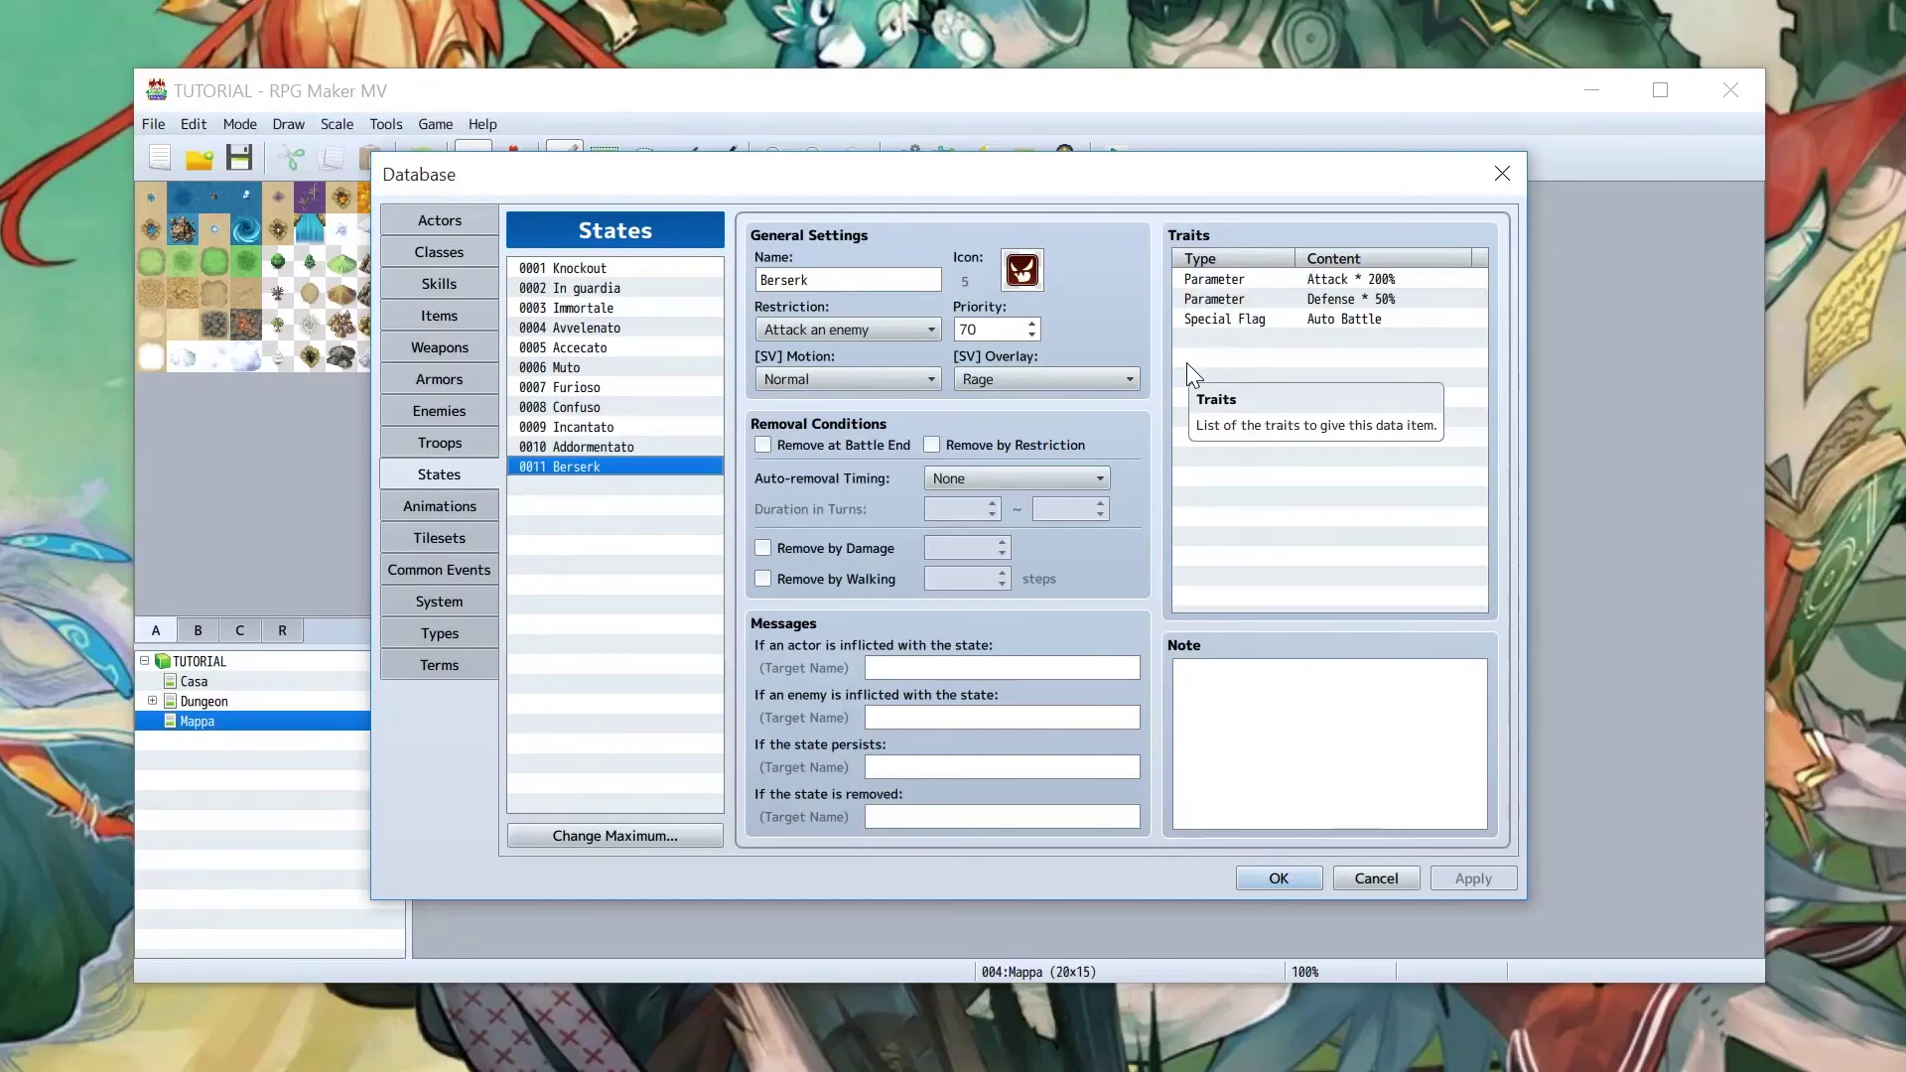
click(1310, 877)
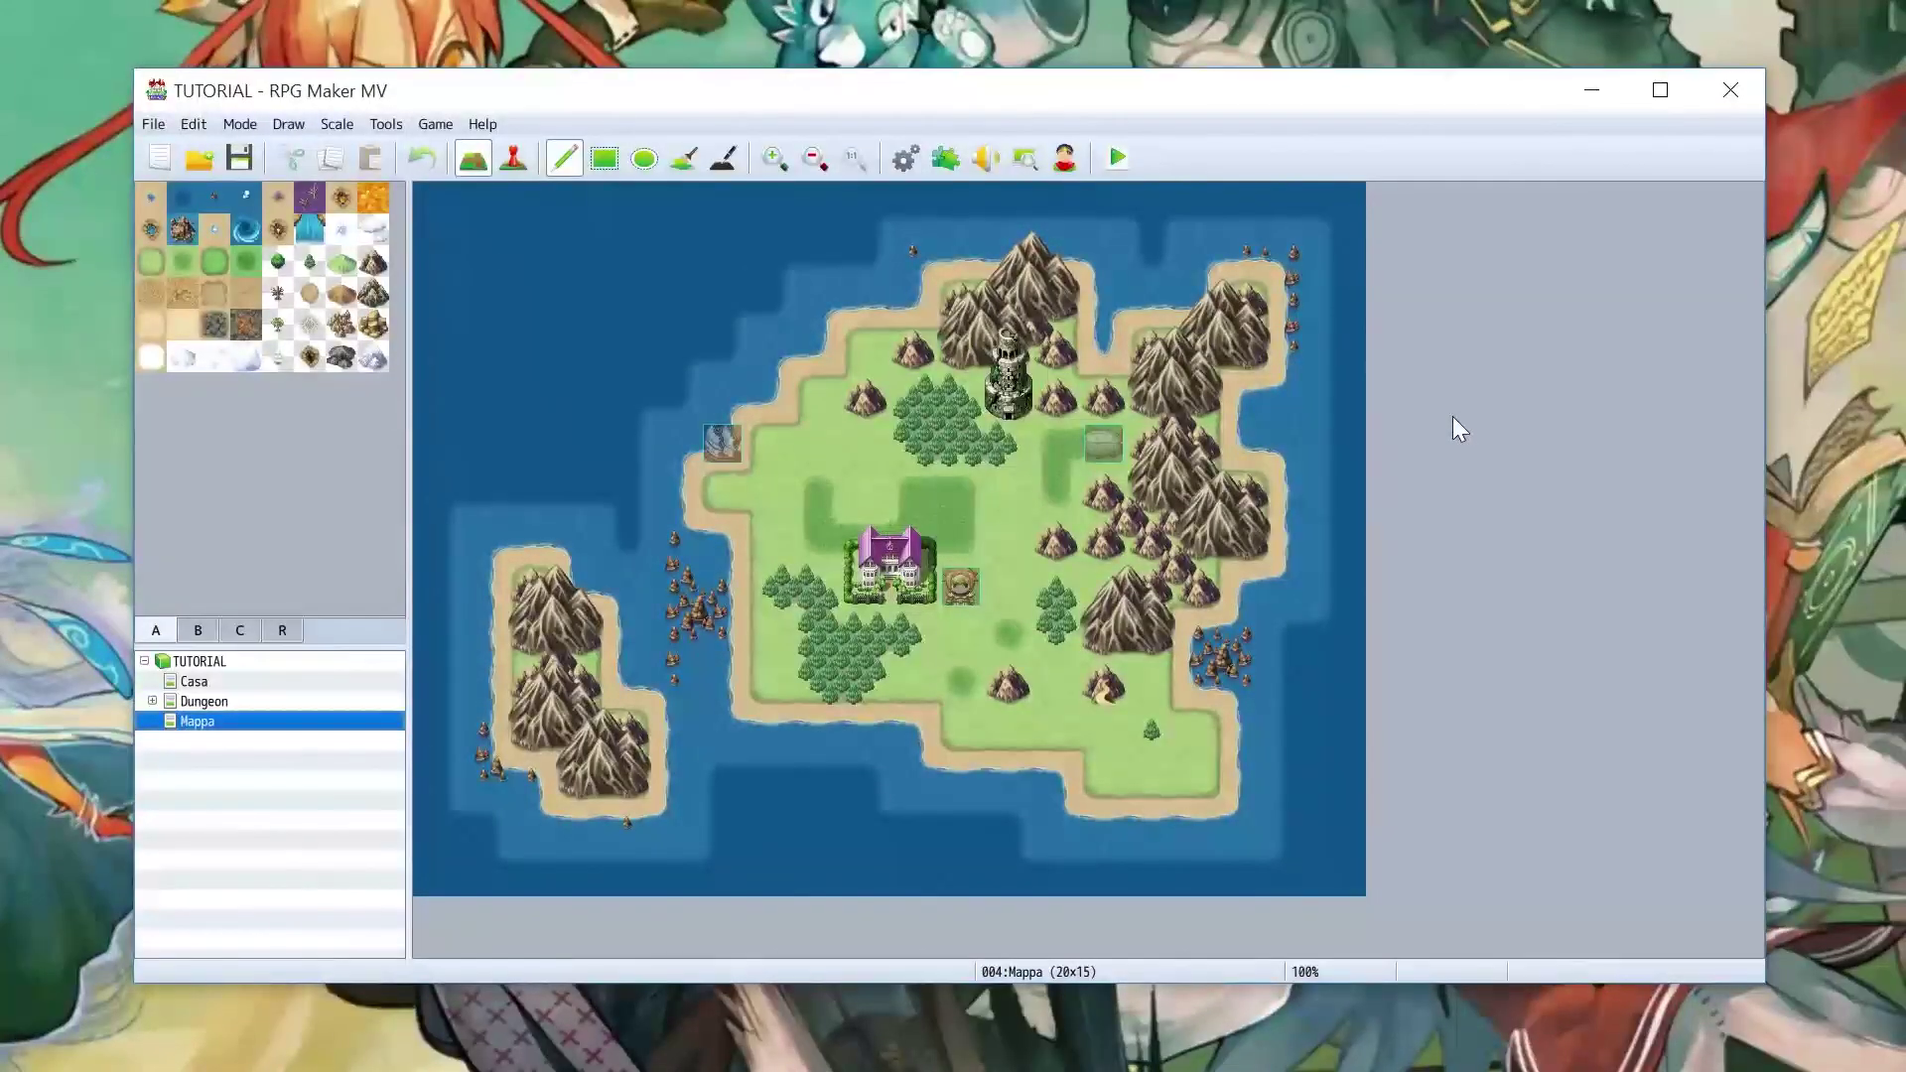